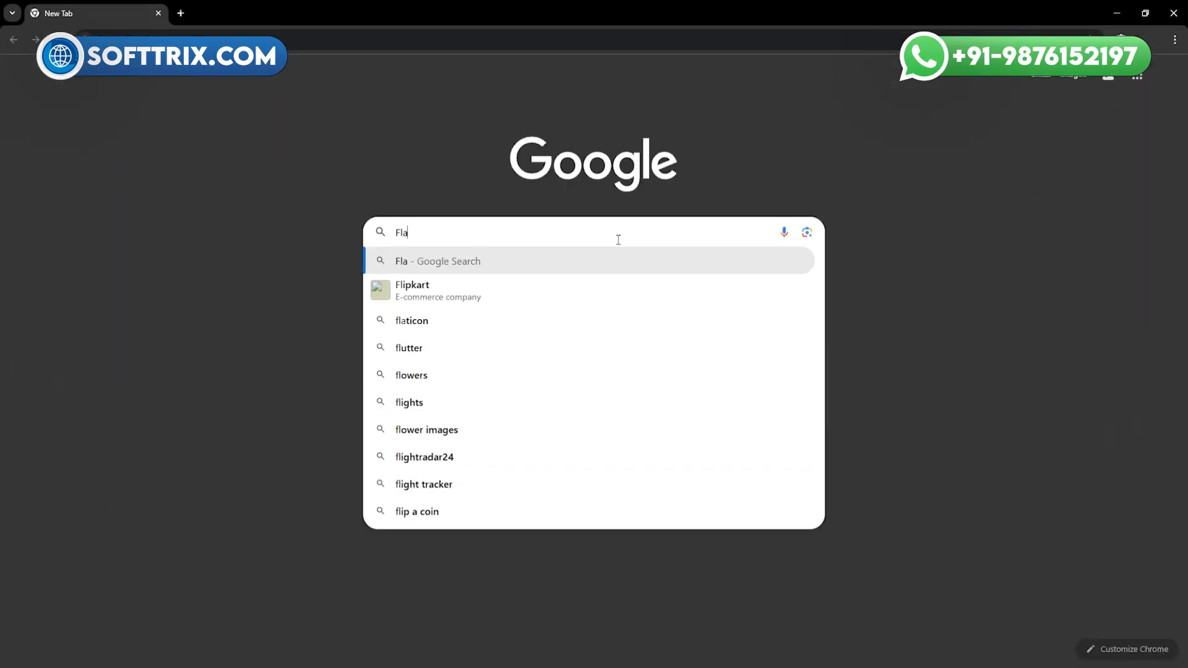
Search Google for "flat roof repair" and look through the results.
type("at roo")
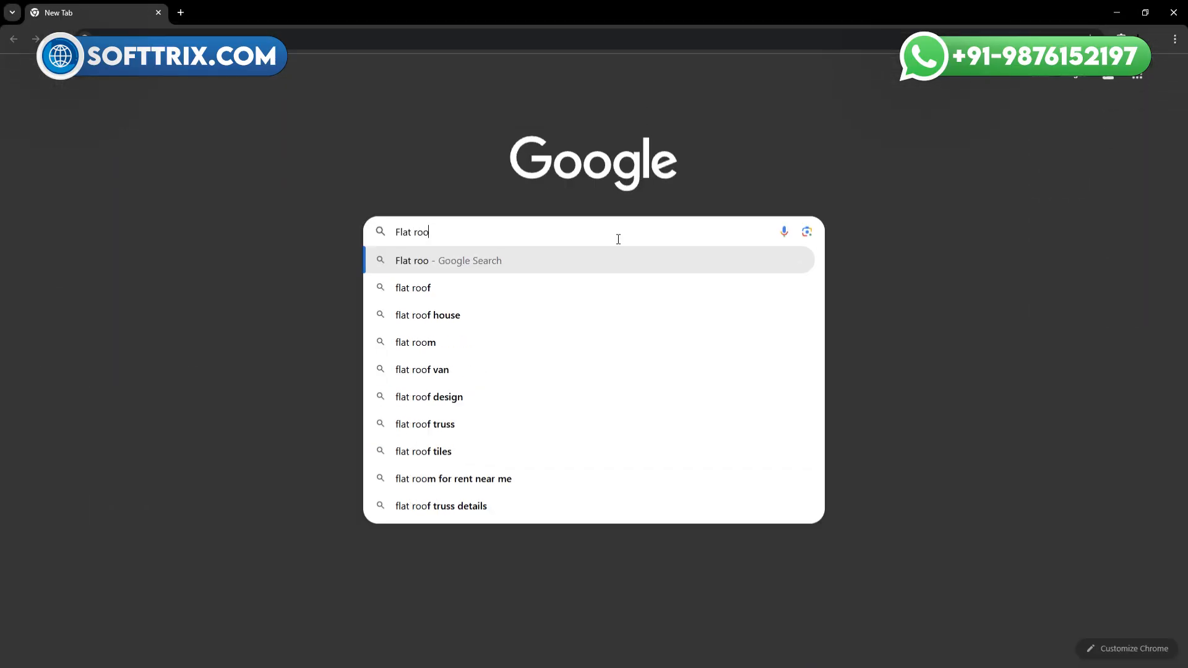
type("f repai")
key("Return")
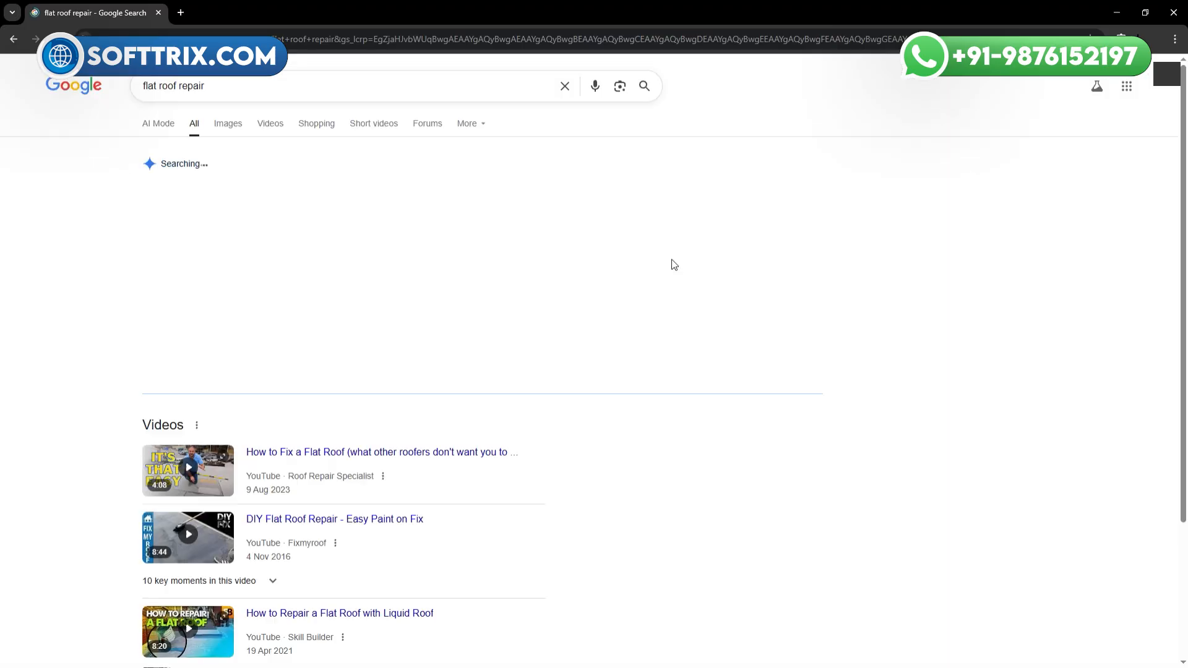
scroll(583, 347, "down", 14)
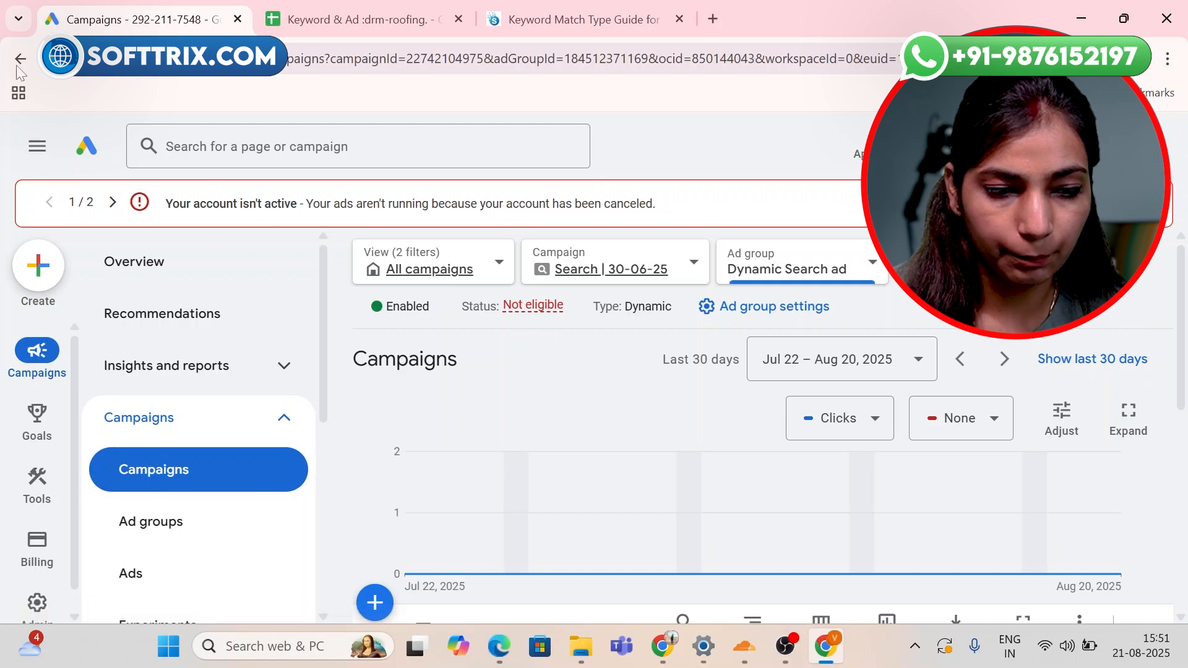
Start a new campaign in Google Ads and compare the Leads and Website traffic objectives.
left_click(25, 154)
scroll(215, 347, "down", 3)
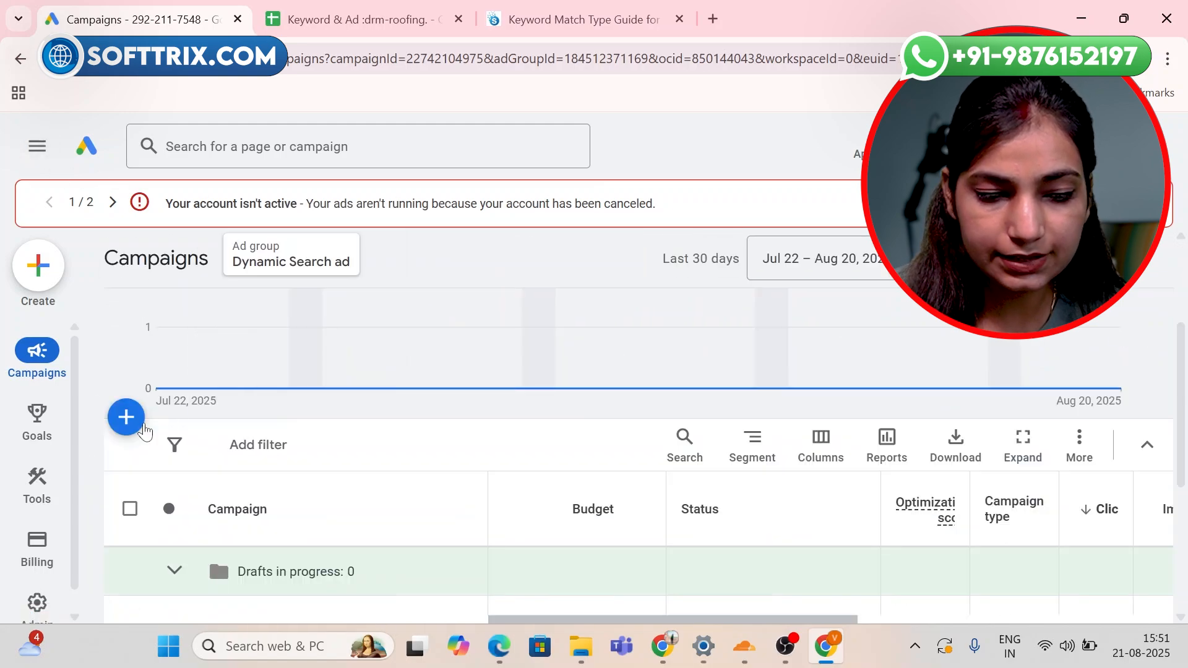
left_click(131, 418)
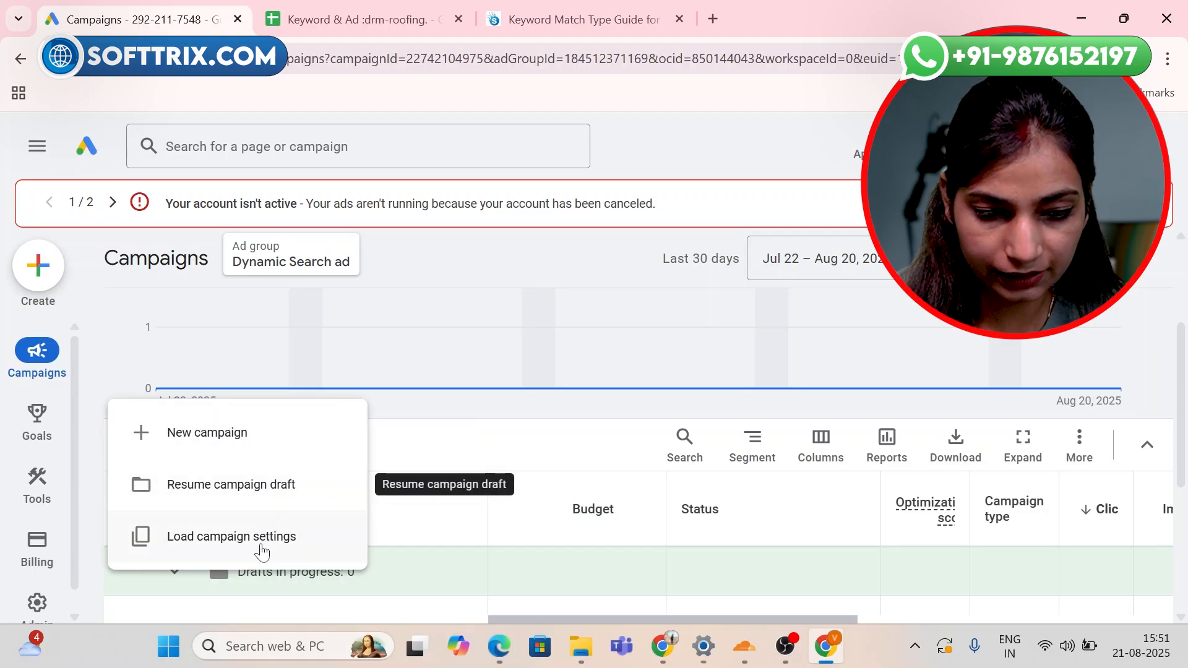
left_click(234, 438)
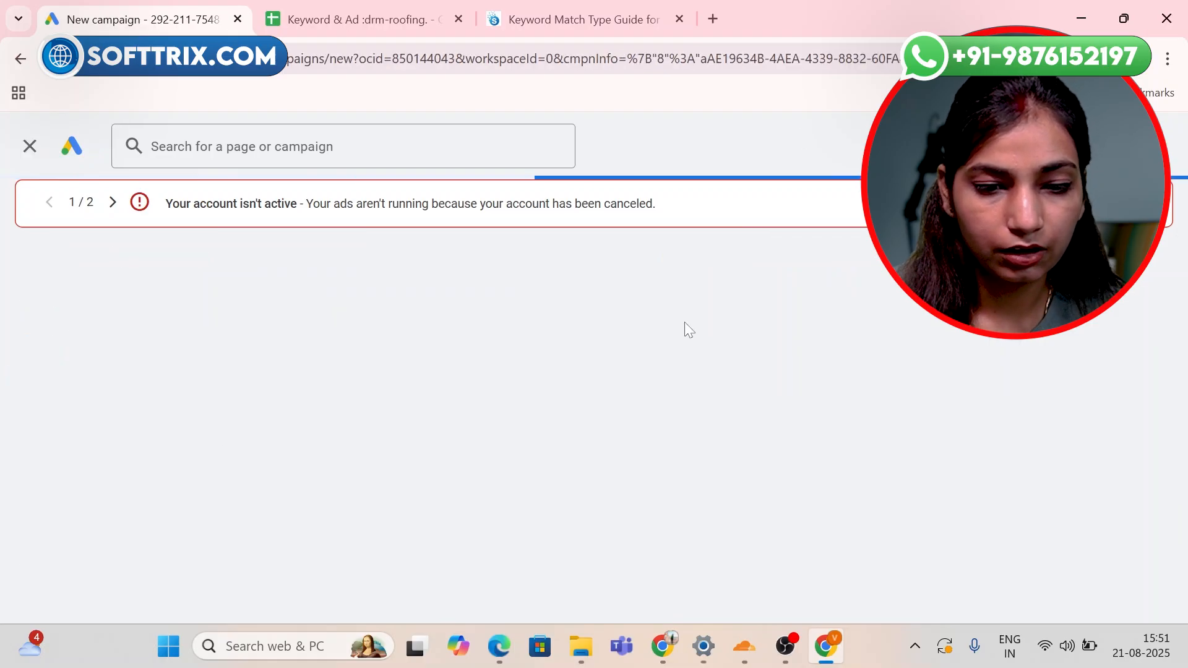
scroll(510, 372, "down", 3)
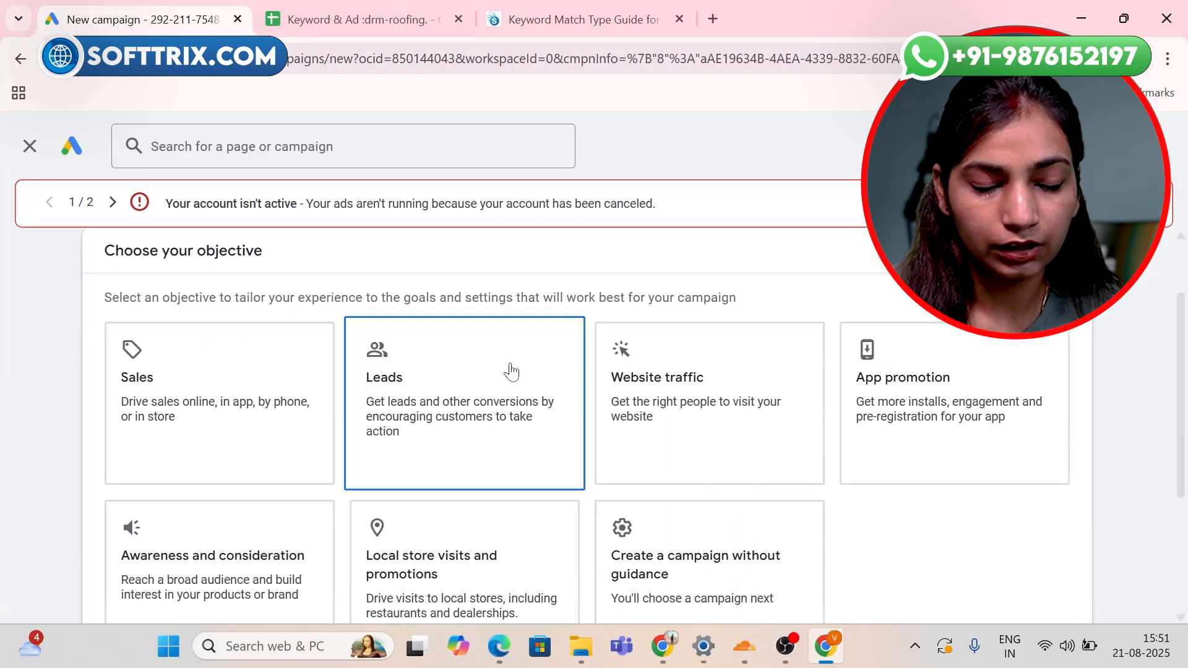
scroll(495, 402, "up", 1)
left_click(459, 408)
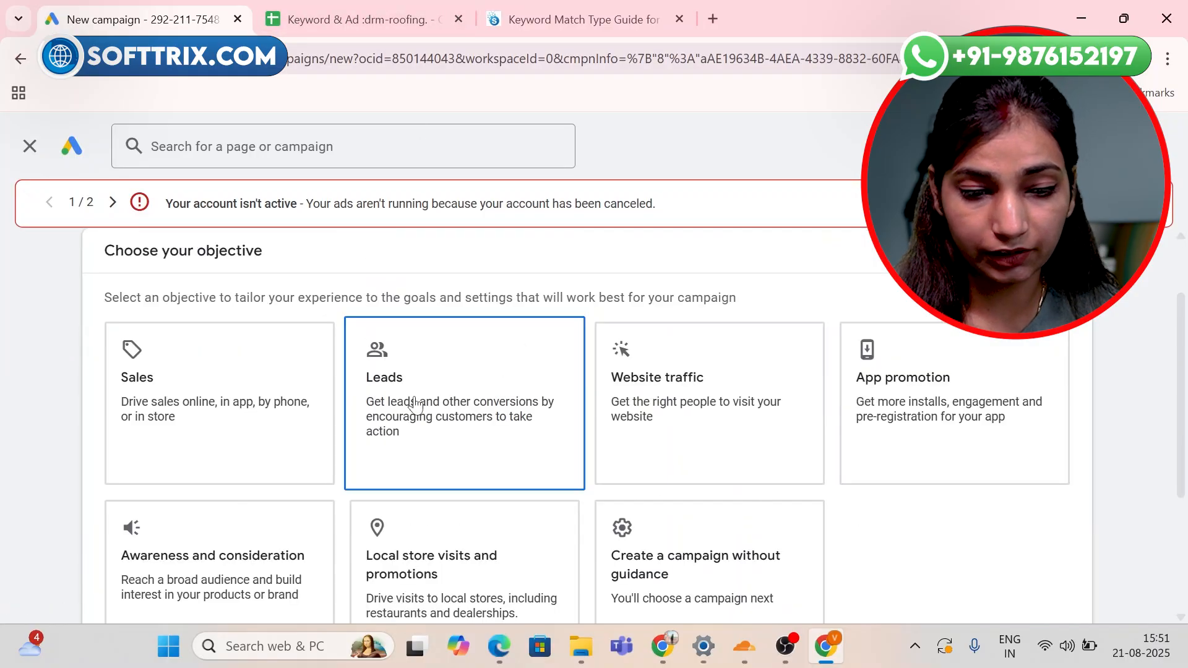
left_click(639, 371)
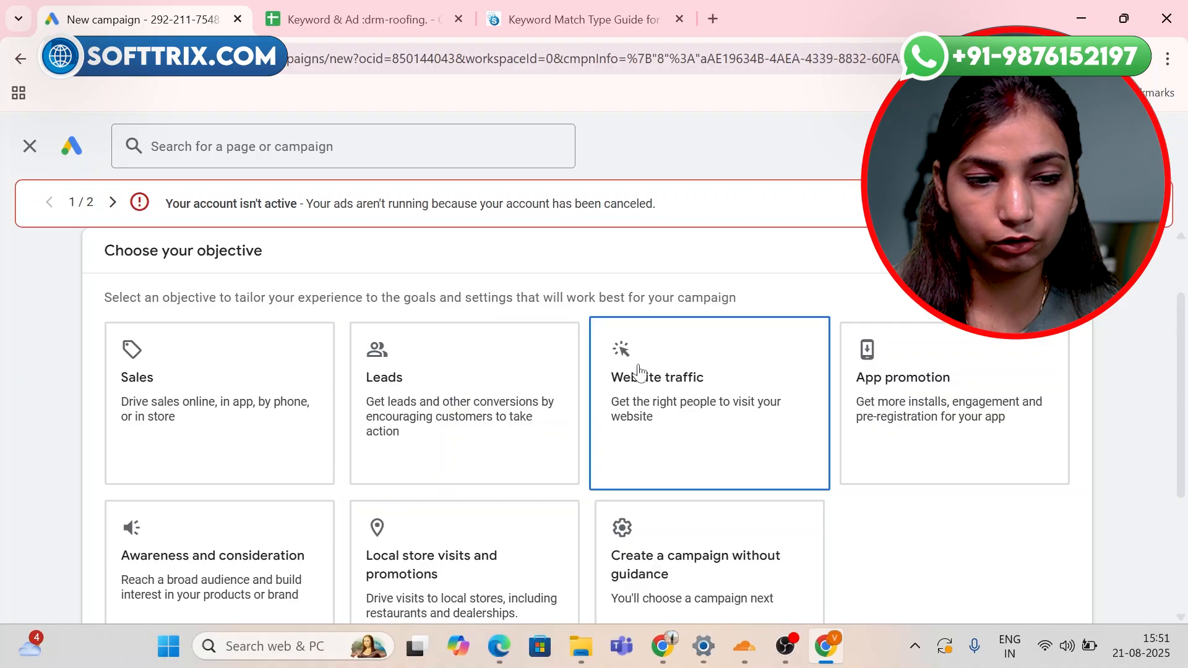
Switch to the Keyword & Ad spreadsheet and copy the final URL in cell D21 of the ADS sheet.
left_click(403, 19)
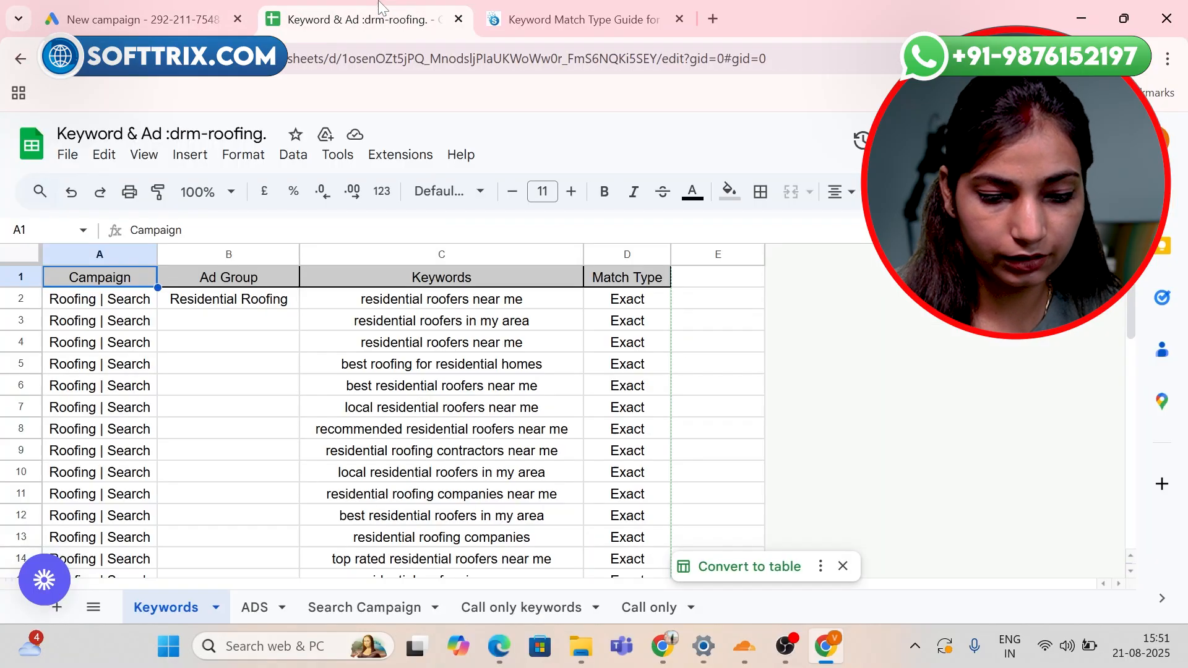
scroll(427, 266, "down", 3)
scroll(426, 266, "down", 2)
left_click(259, 607)
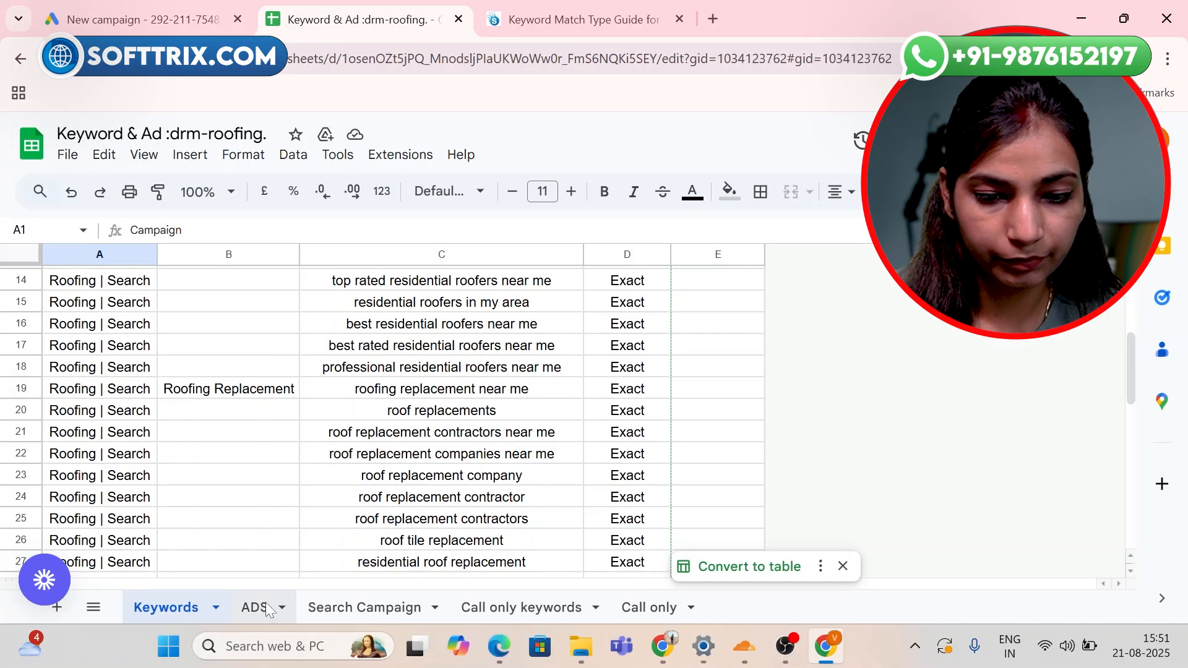
left_click_drag(795, 398, 506, 396)
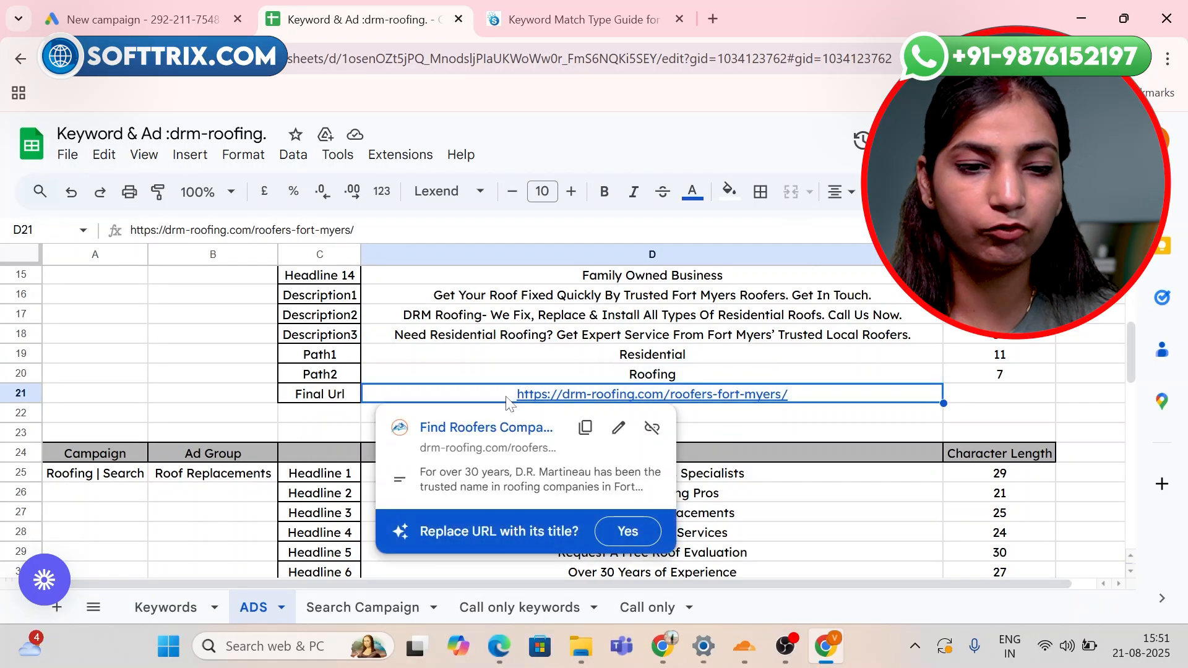
key("ctrl+c")
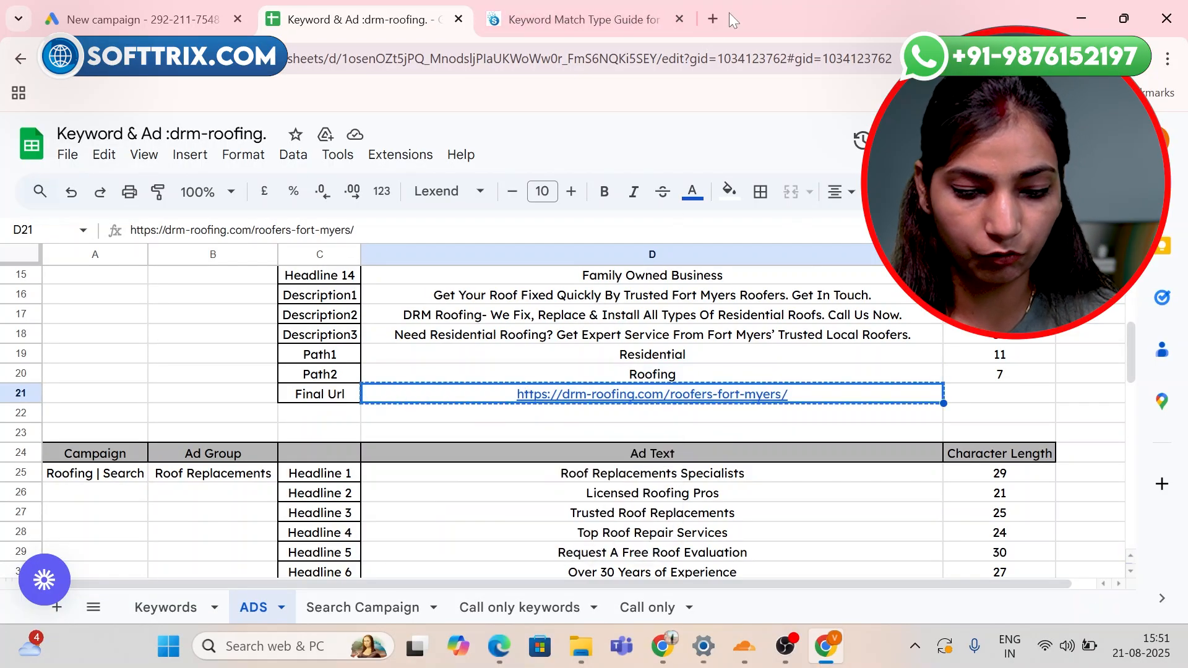
left_click(726, 19)
key("ctrl+v")
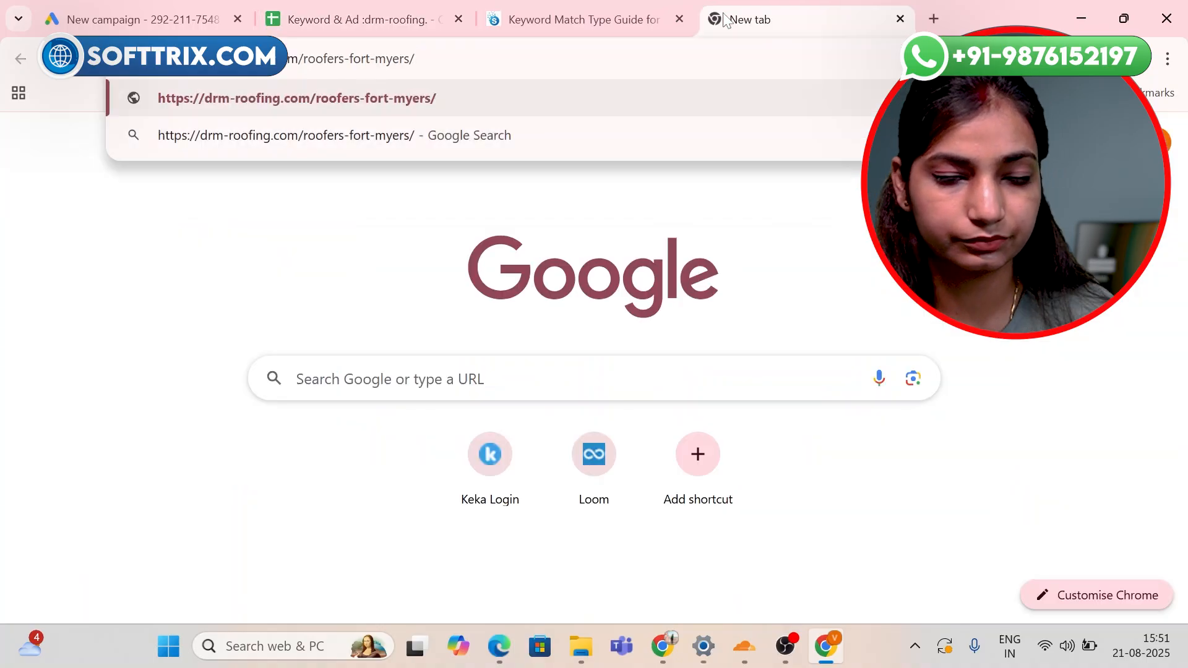
key("Return")
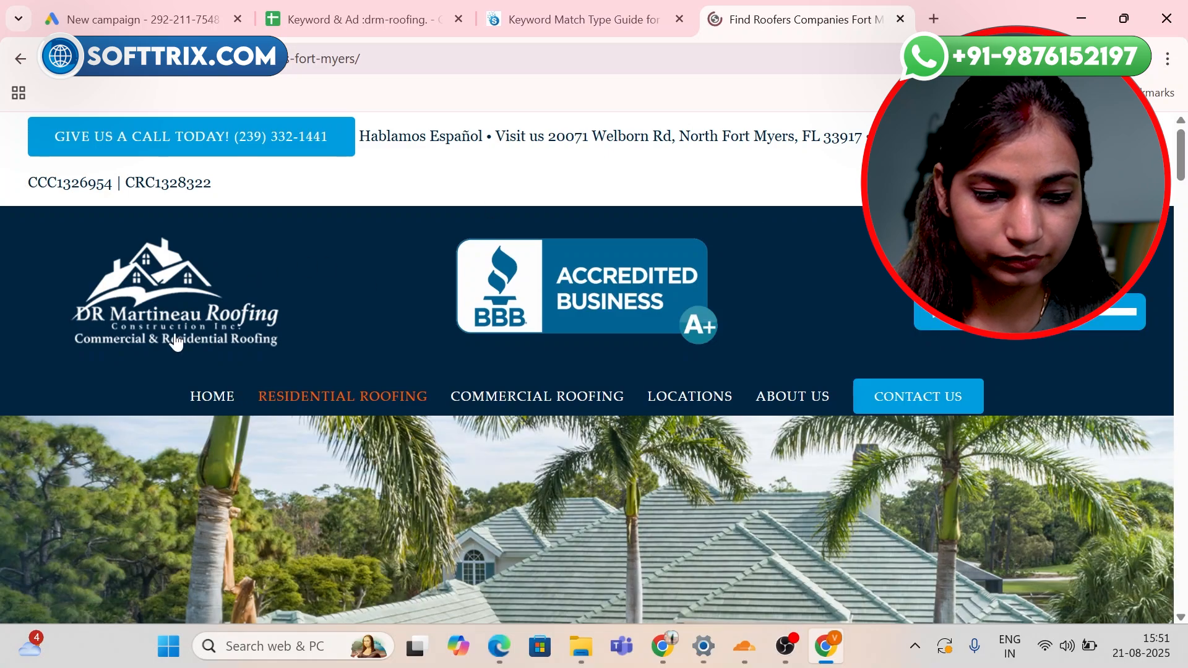
Go to the roofing site's home page and check which residential roofing services and locations it offers.
left_click(192, 341)
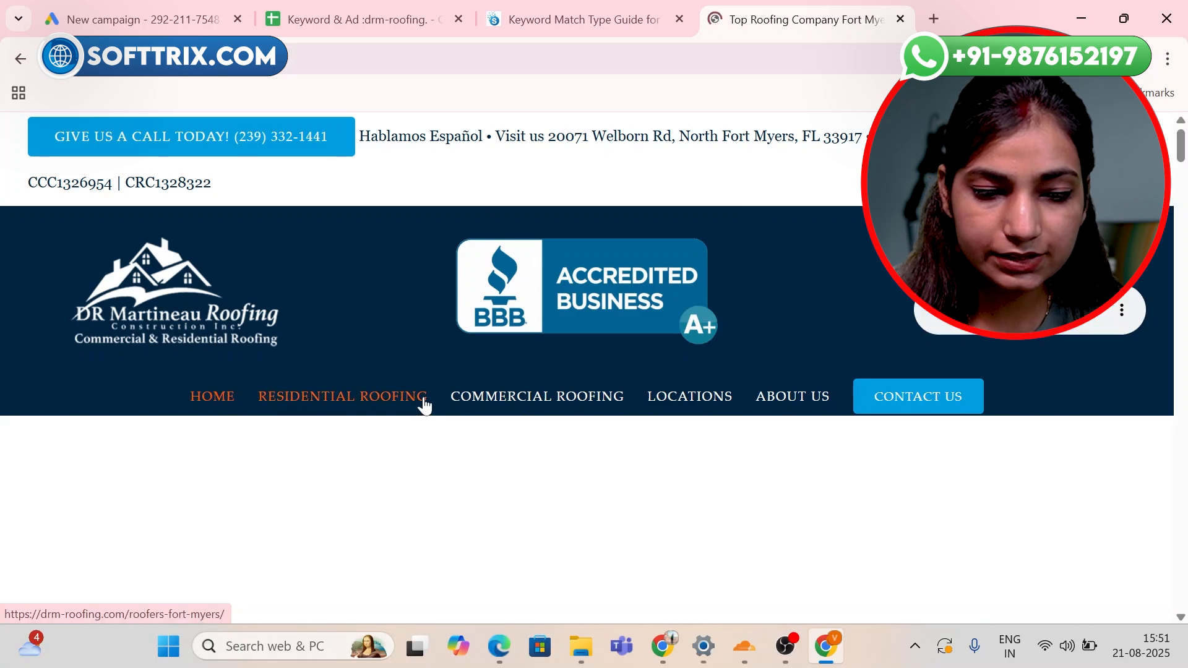
scroll(493, 379, "down", 2)
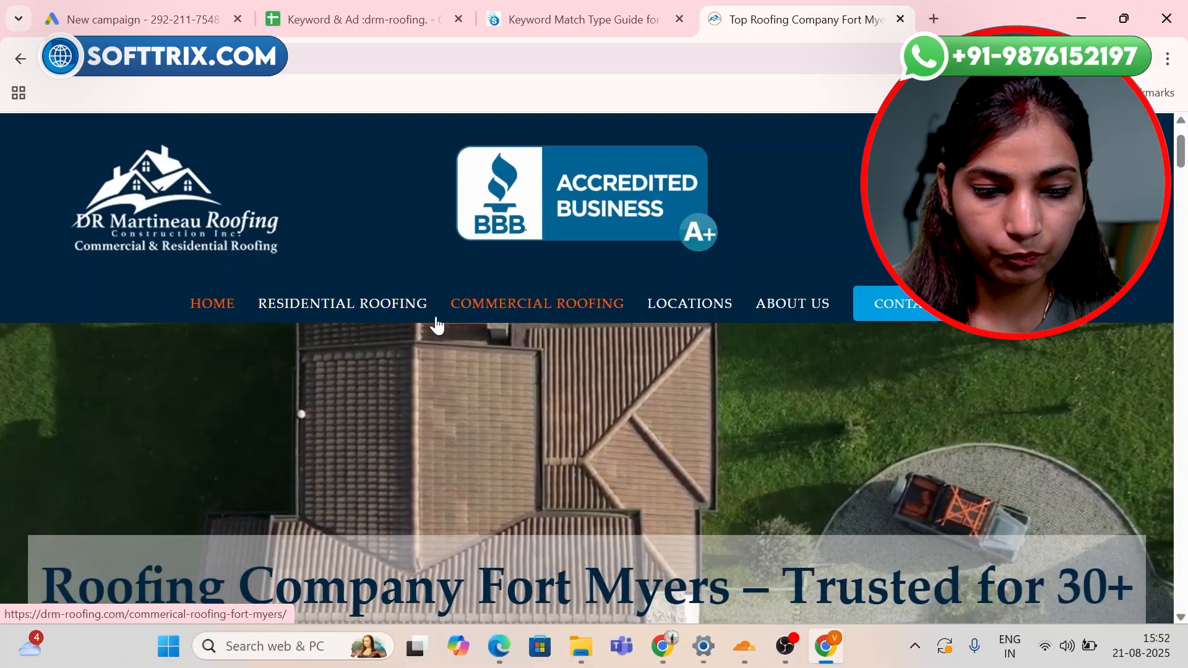
mouse_move(347, 313)
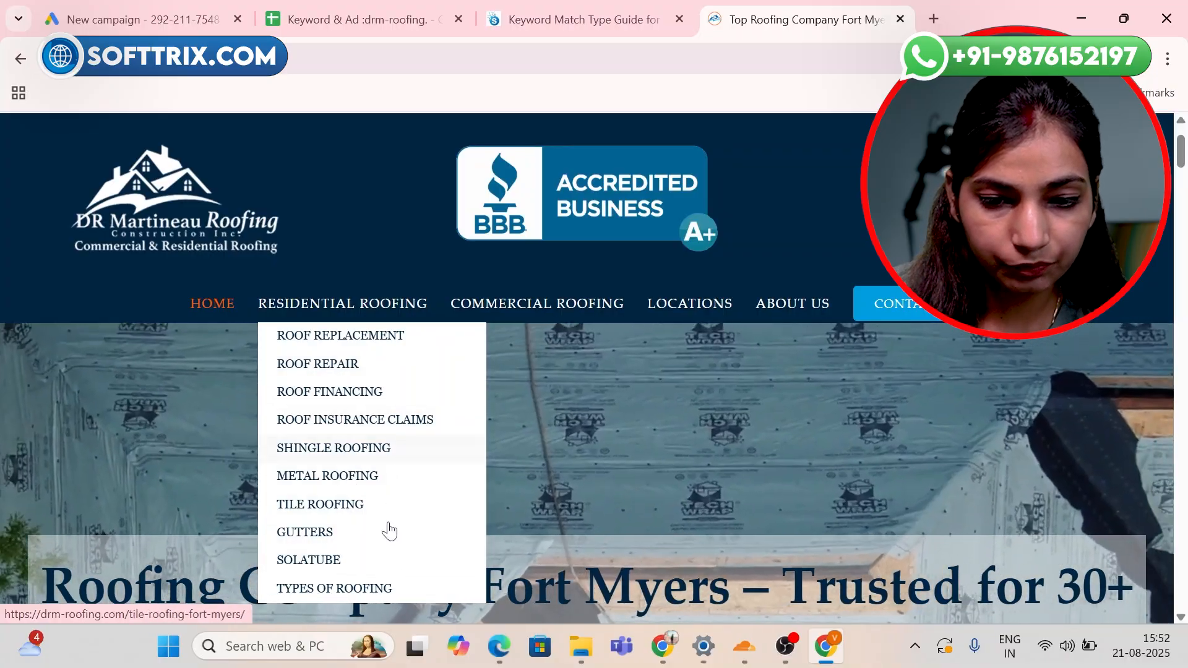
mouse_move(712, 309)
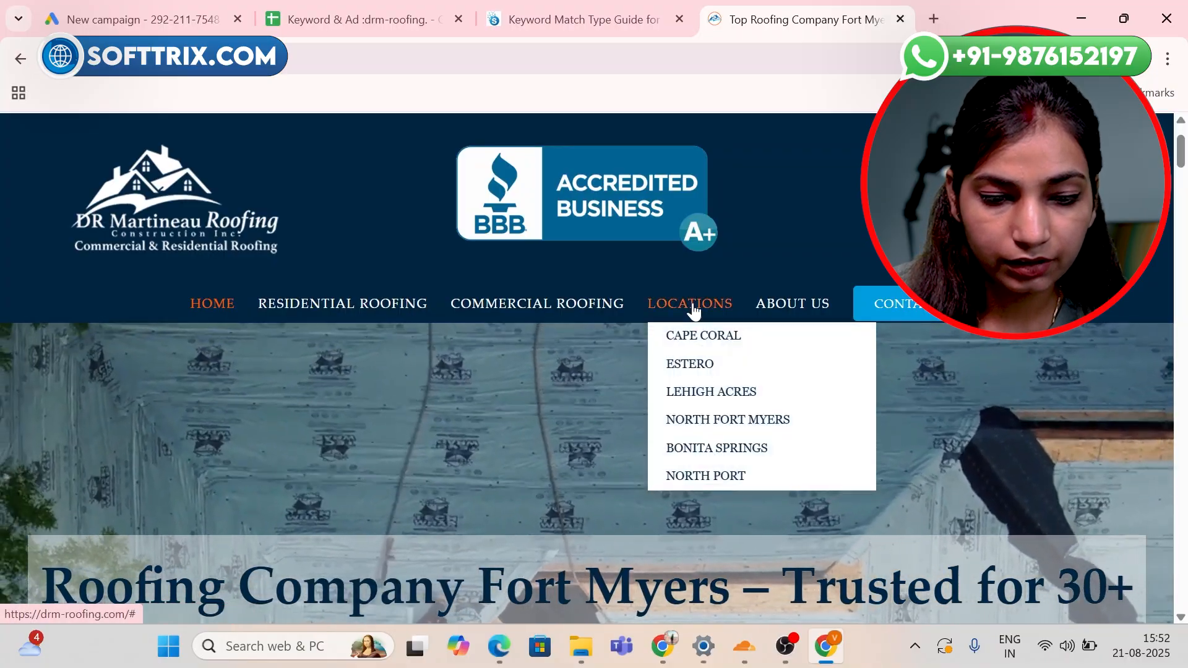
Examine the home page's company services, the reasons for choosing the company and its basic rules.
scroll(695, 315, "down", 6)
scroll(689, 313, "down", 5)
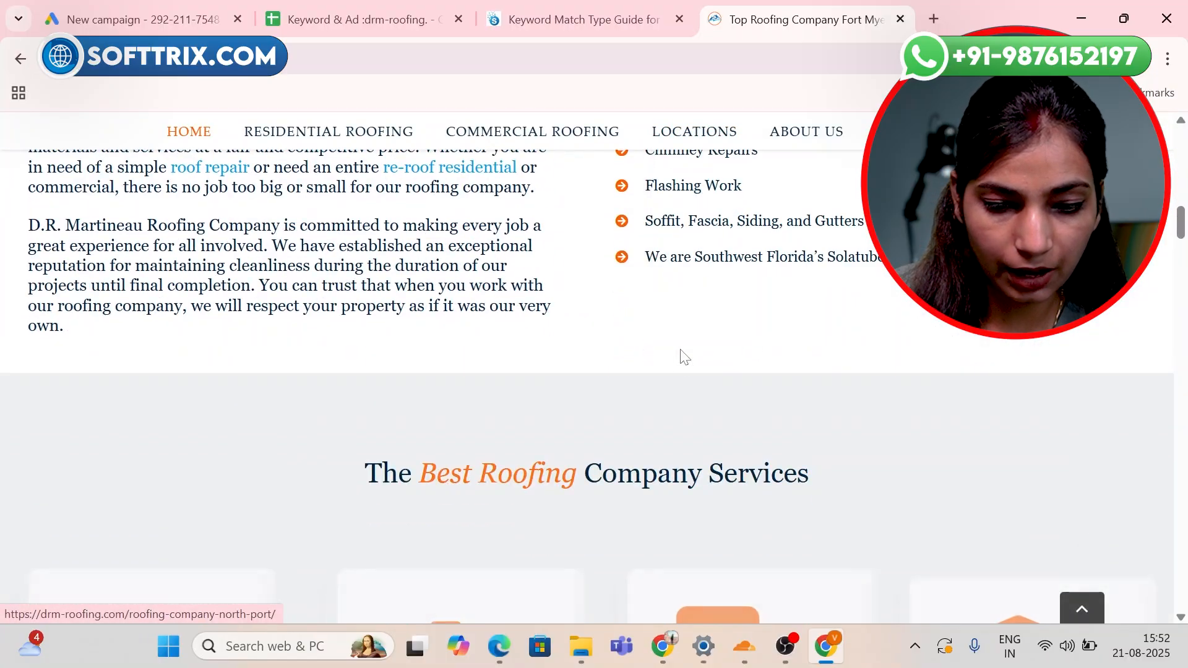
scroll(681, 353, "up", 4)
scroll(650, 383, "down", 4)
scroll(597, 433, "down", 7)
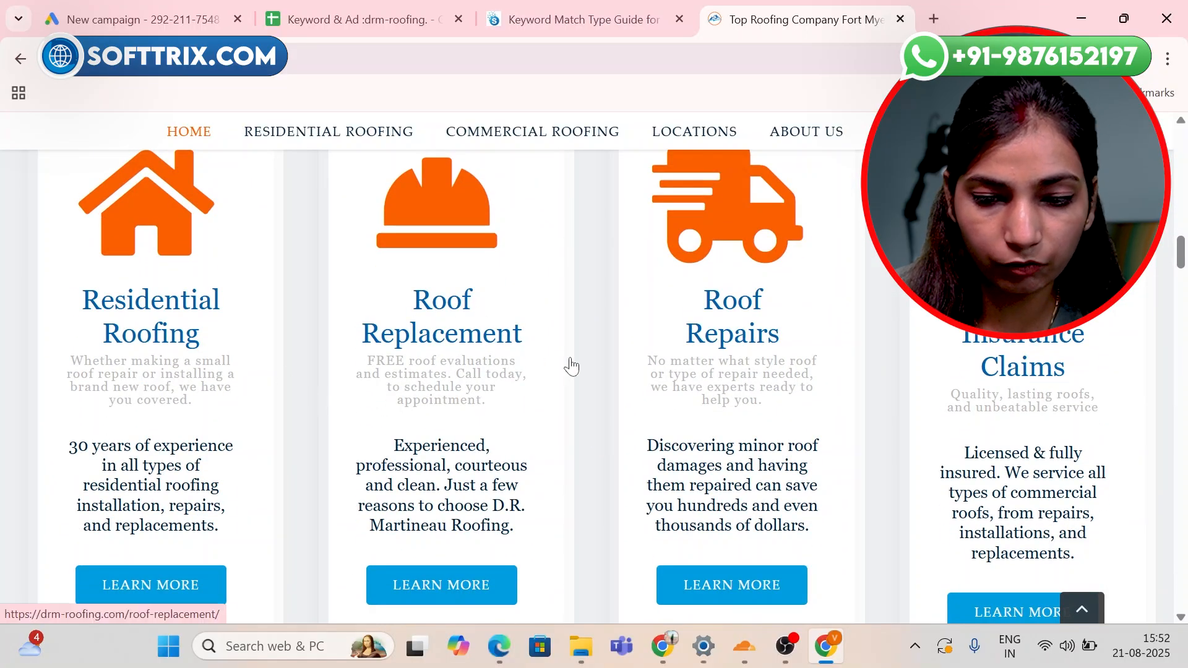
scroll(1033, 350, "down", 10)
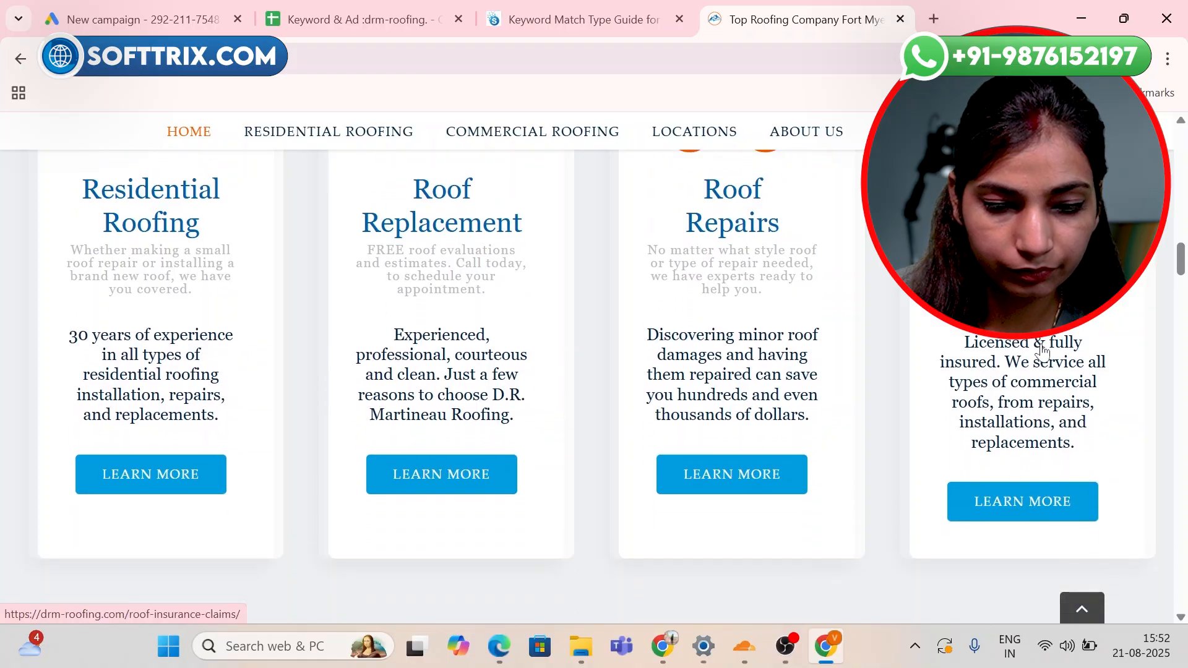
scroll(1021, 340, "down", 15)
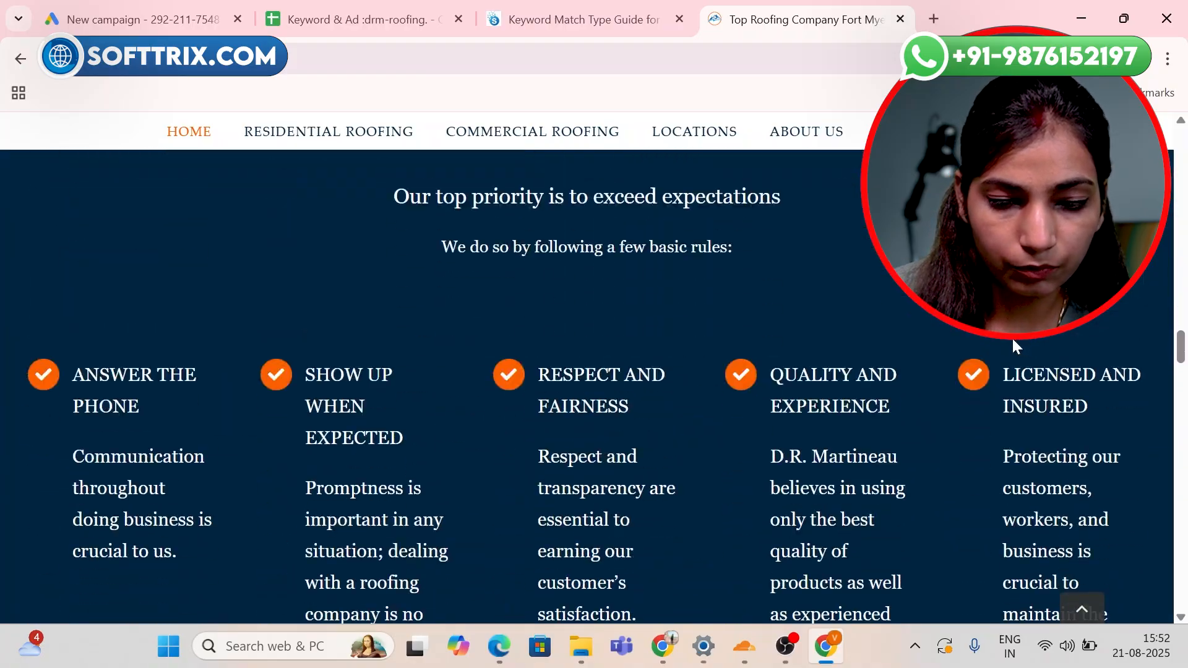
scroll(1012, 340, "up", 15)
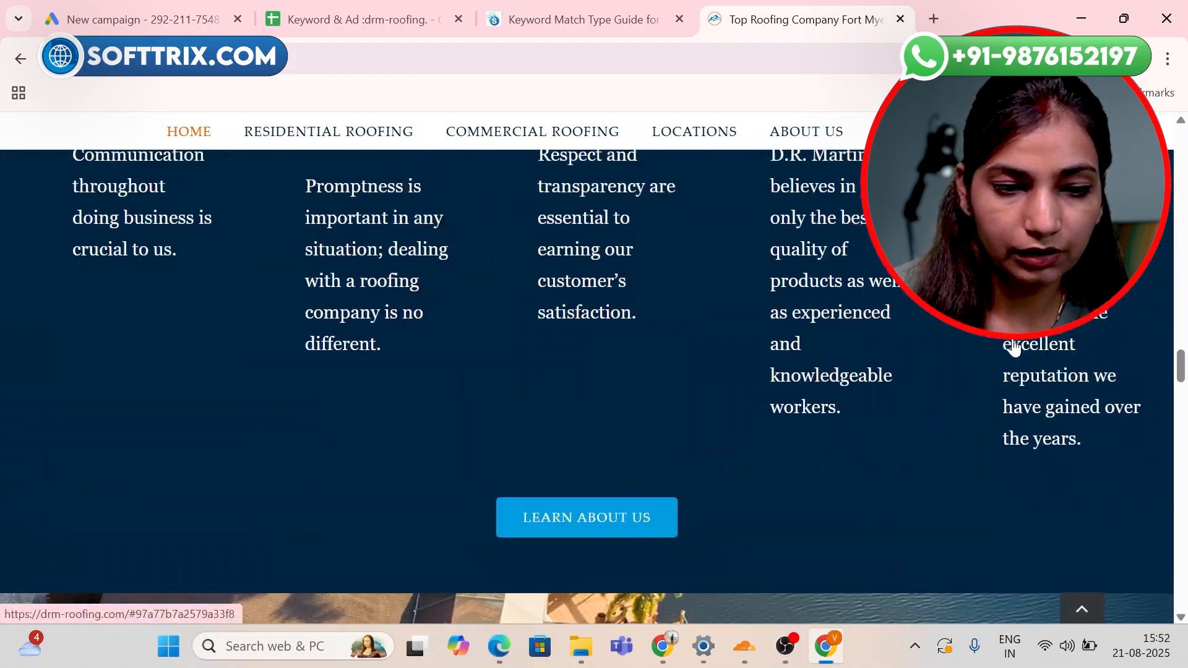
scroll(889, 290, "up", 1)
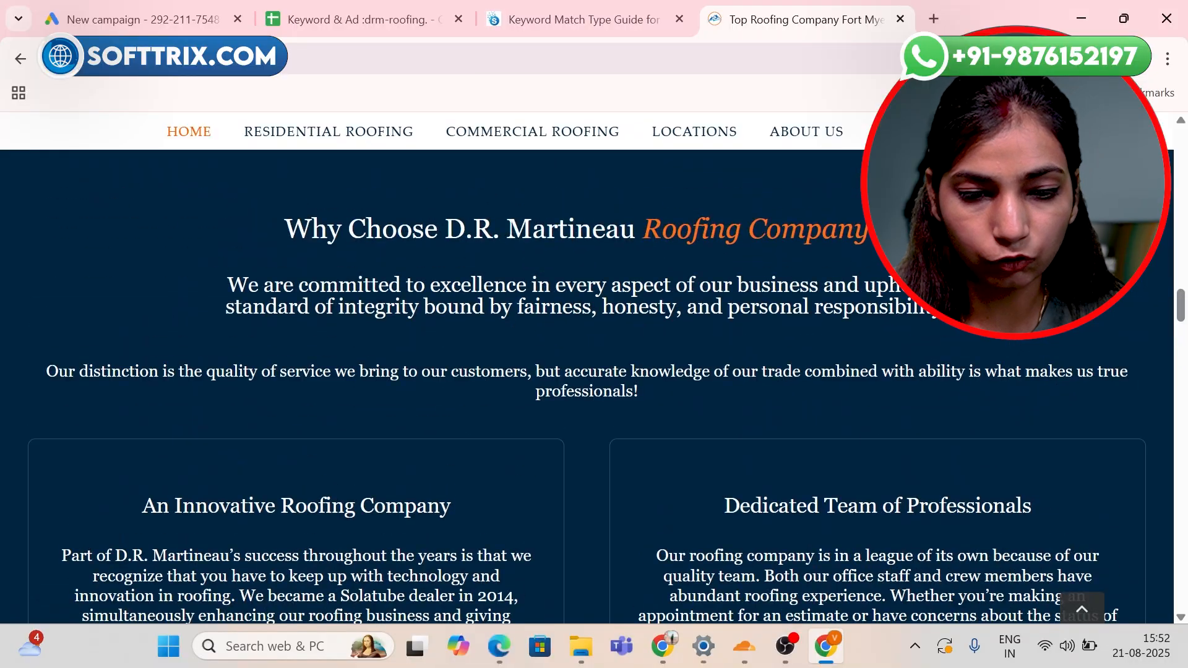
scroll(889, 289, "up", 9)
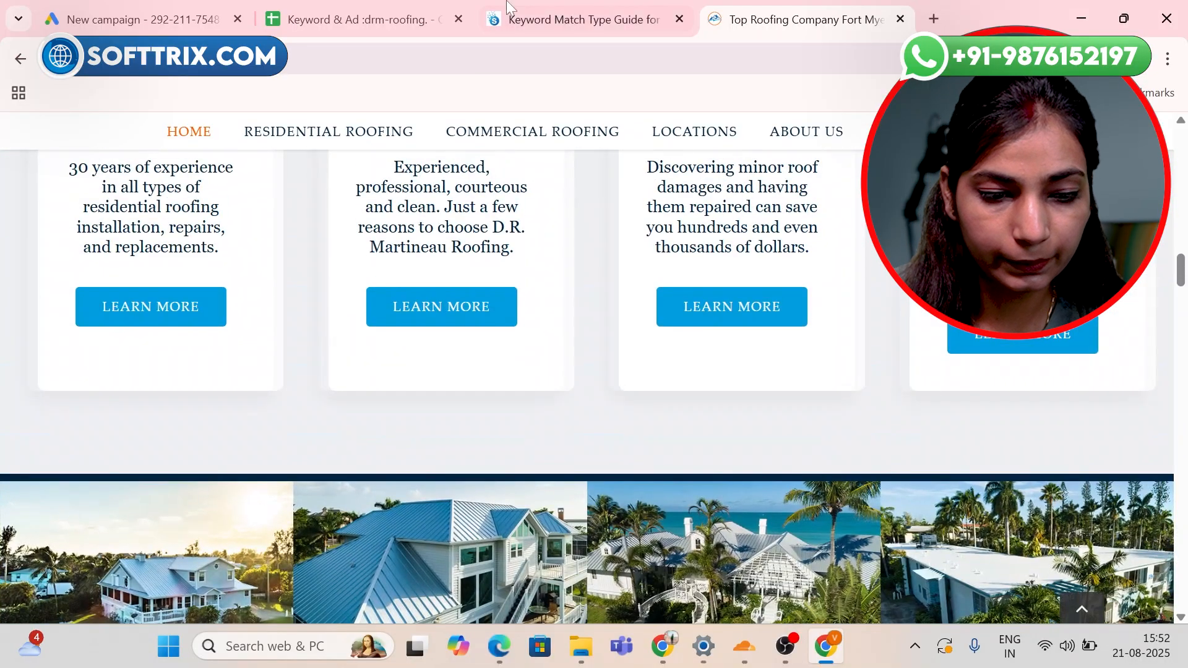
Return to the spreadsheet's Keywords sheet and examine the Residential Roofing, Roofing Replacement and Roof Installer ad groups with their keywords.
left_click(303, 9)
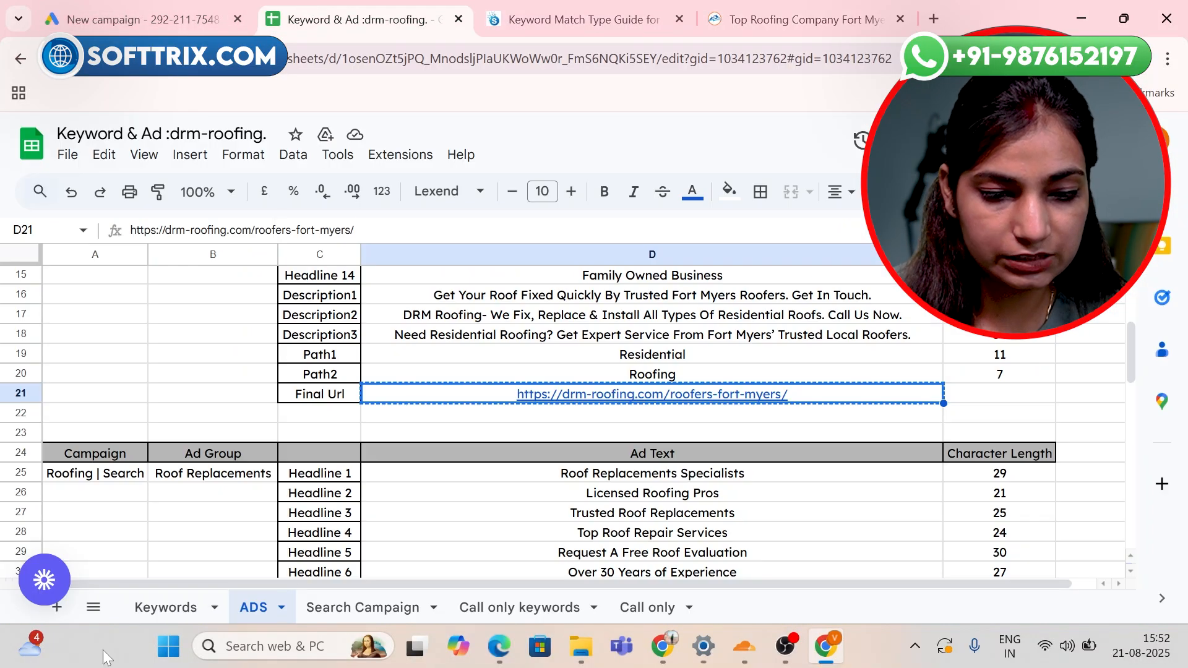
left_click(162, 607)
scroll(382, 502, "up", 5)
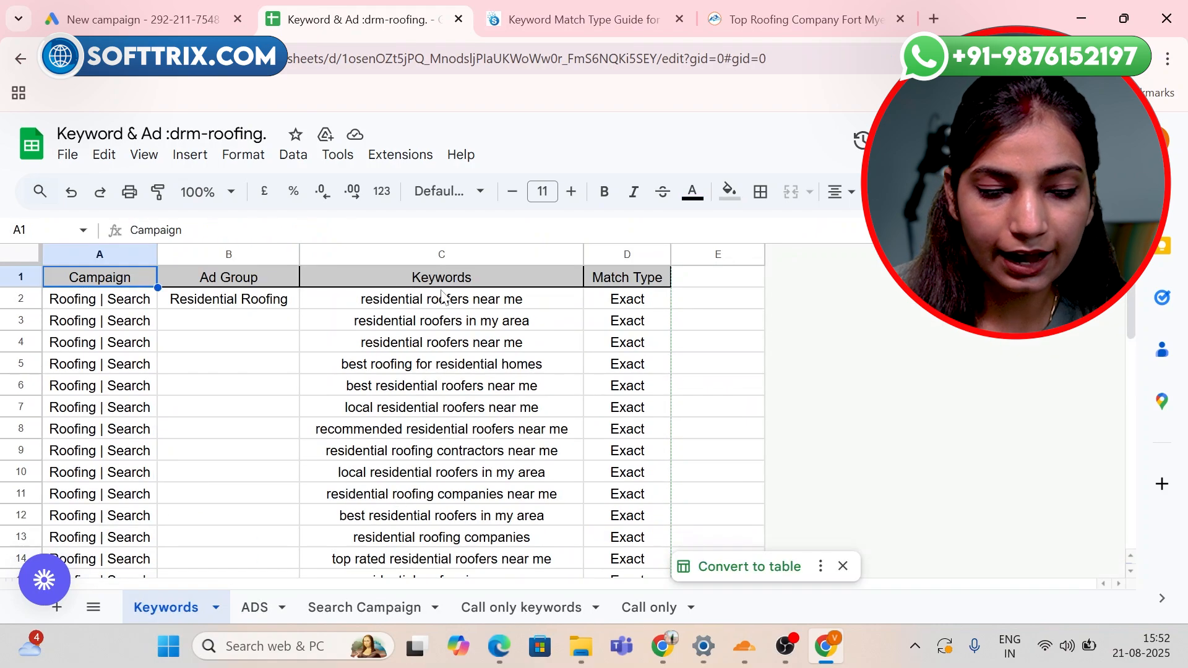
left_click(243, 306)
scroll(244, 313, "down", 3)
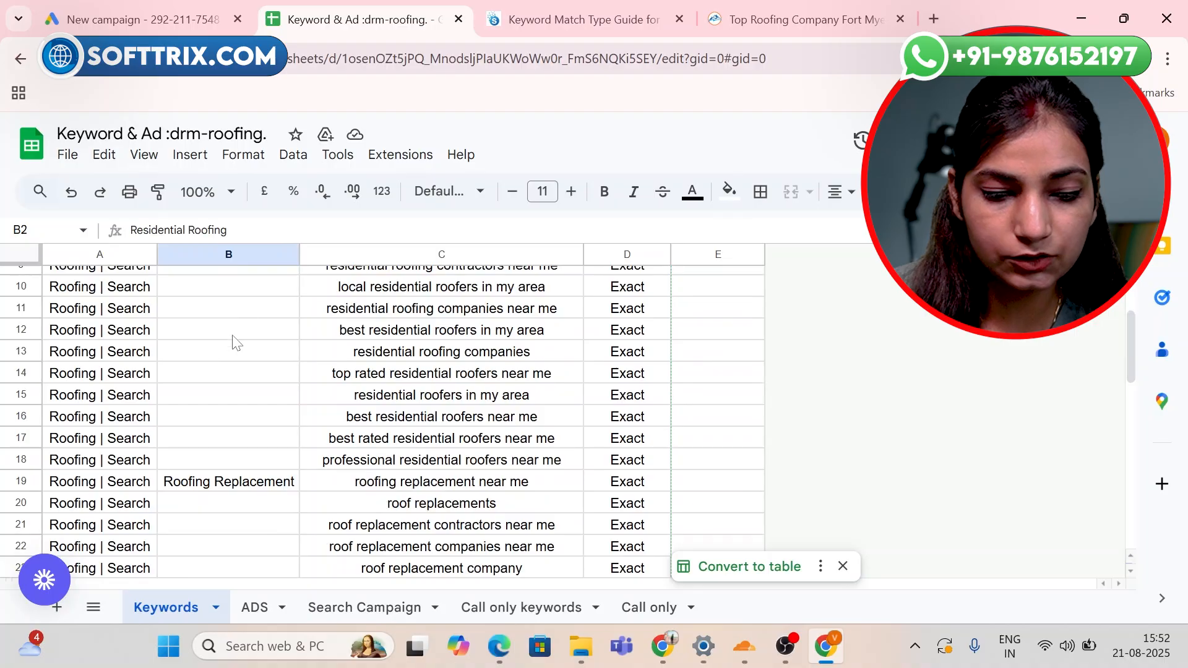
left_click(273, 482)
scroll(273, 482, "down", 6)
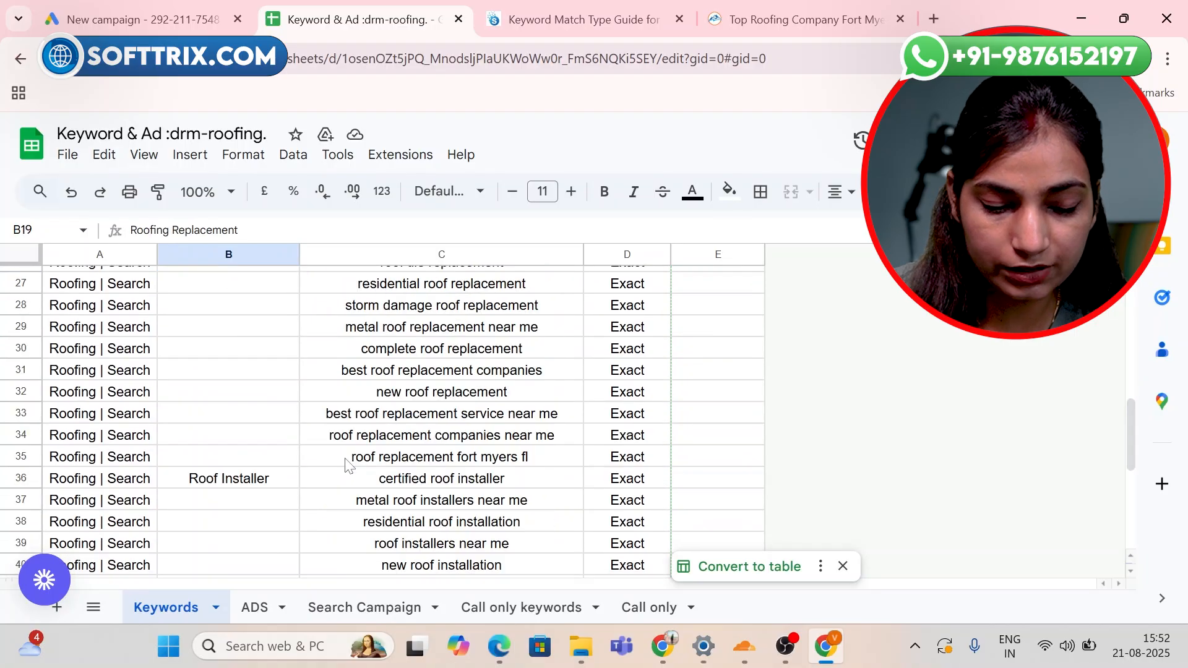
left_click(260, 484)
scroll(380, 482, "down", 4)
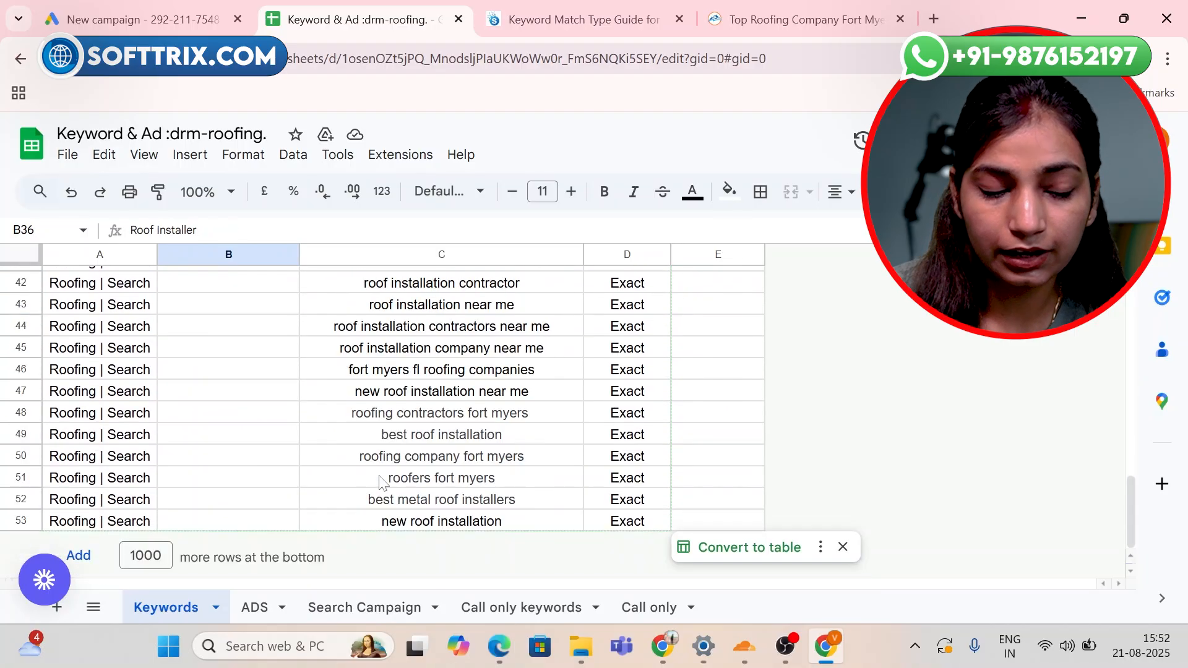
scroll(380, 482, "up", 13)
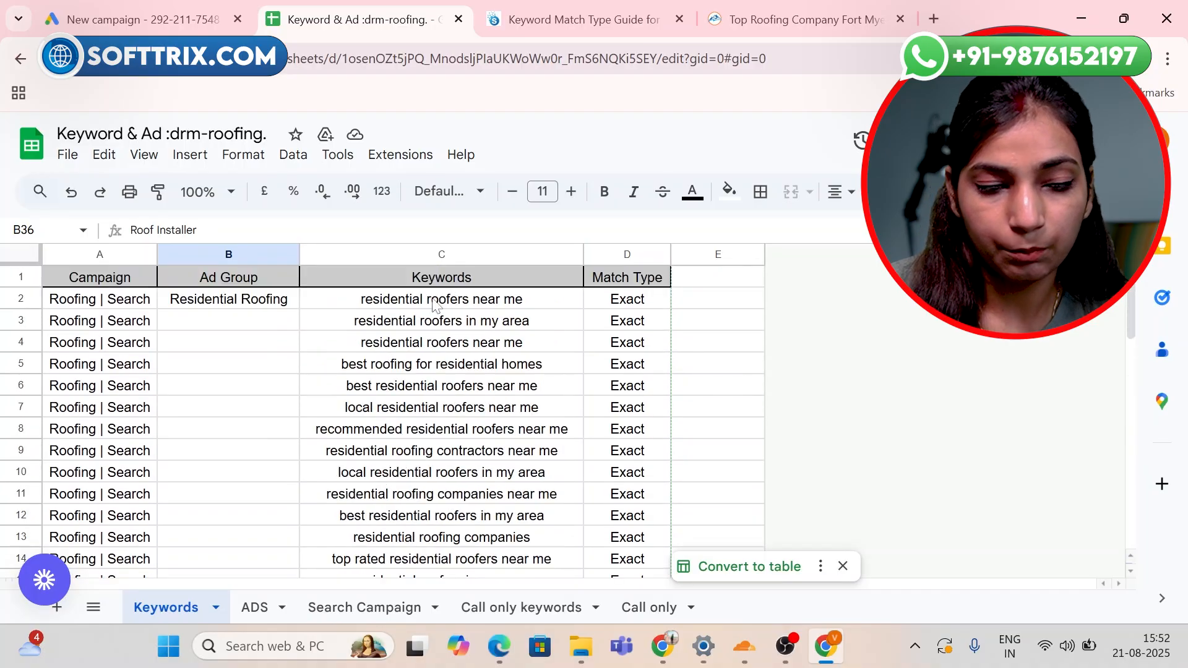
Review where each ad group begins in the Keywords sheet's Ad Group column and which exact-match keywords are listed under it.
left_click(224, 303)
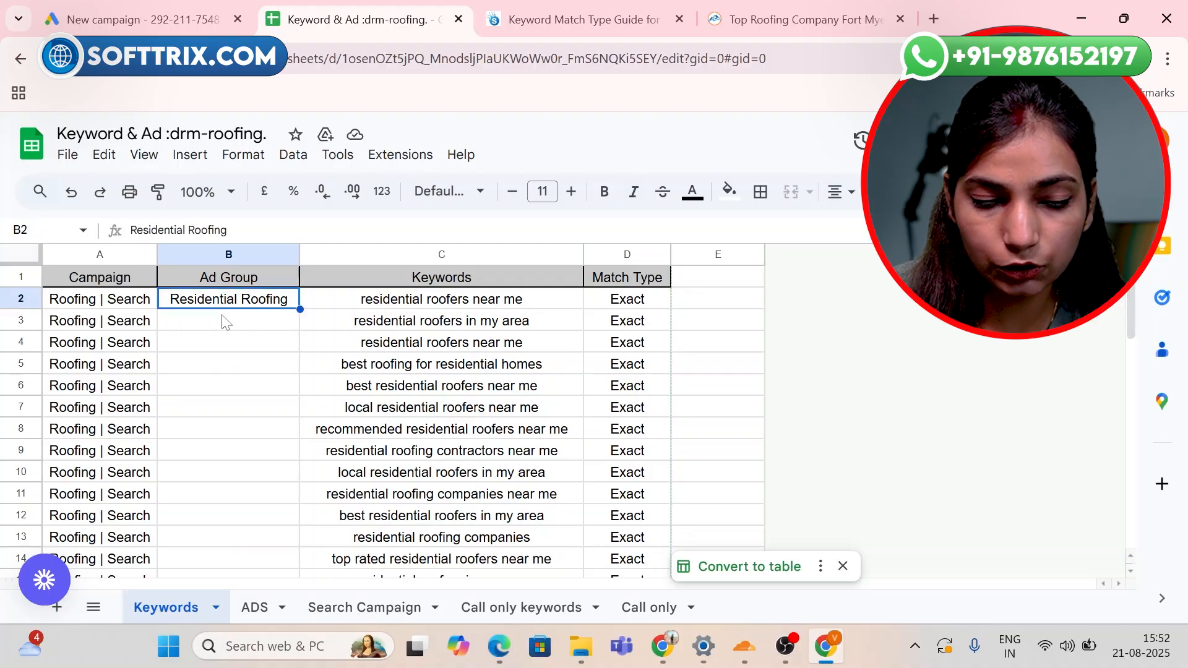
left_click(226, 322)
scroll(233, 392, "down", 7)
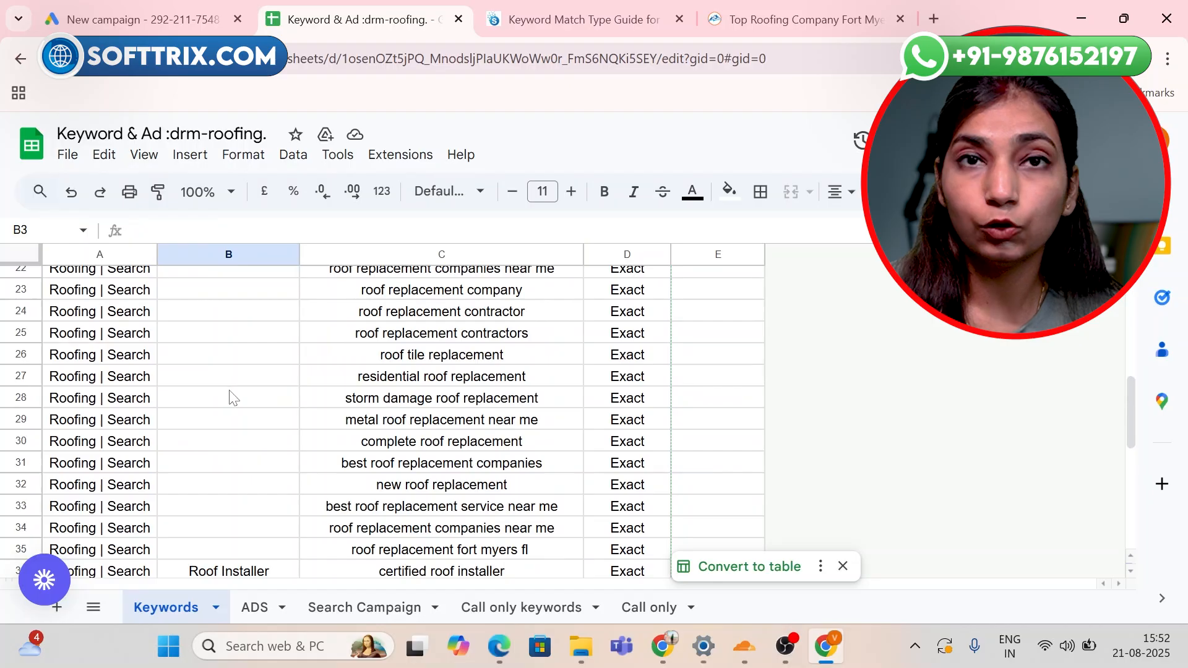
scroll(234, 394, "up", 3)
left_click(232, 396)
scroll(233, 419, "down", 3)
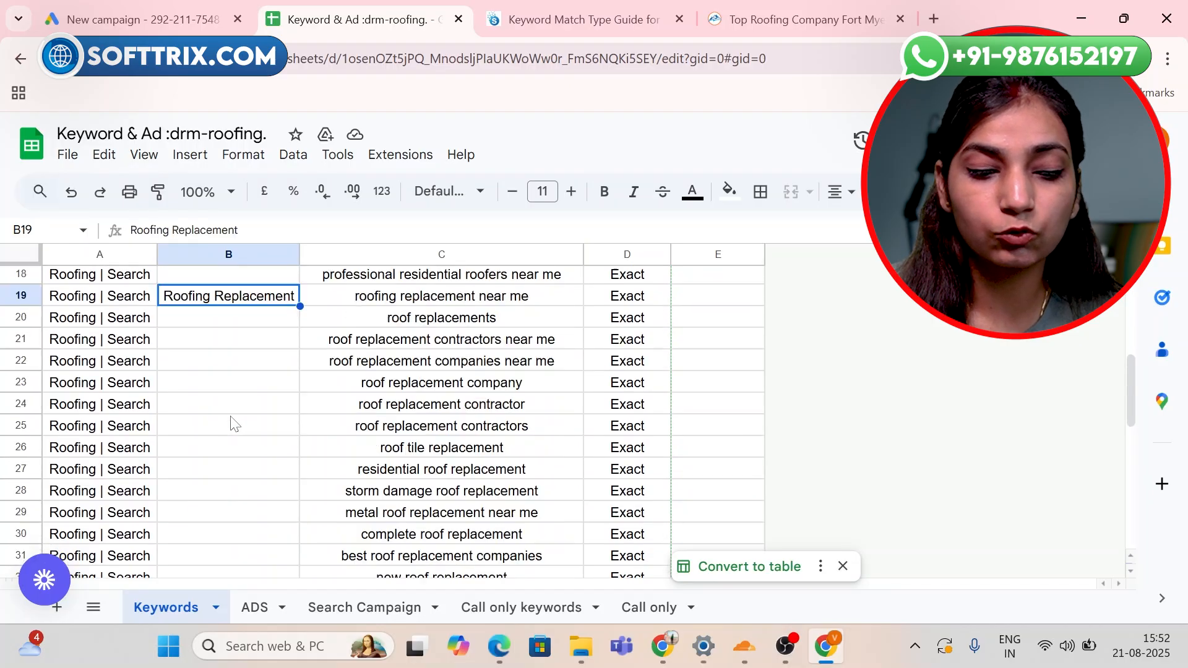
left_click(235, 575)
scroll(292, 491, "up", 7)
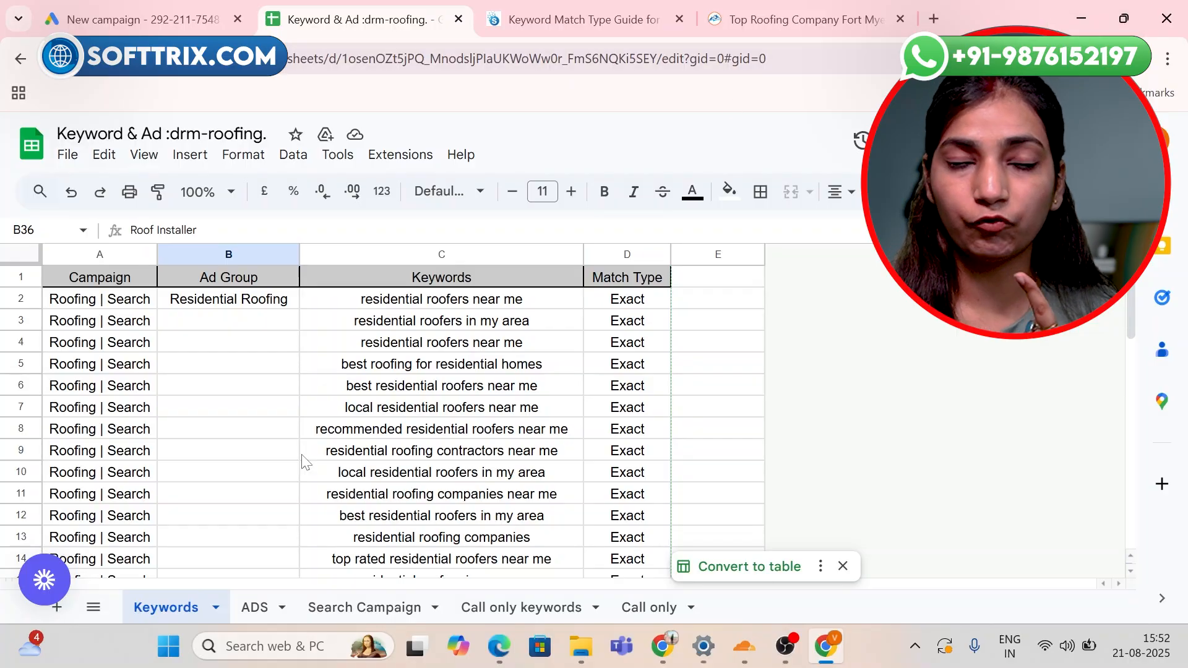
scroll(304, 462, "down", 6)
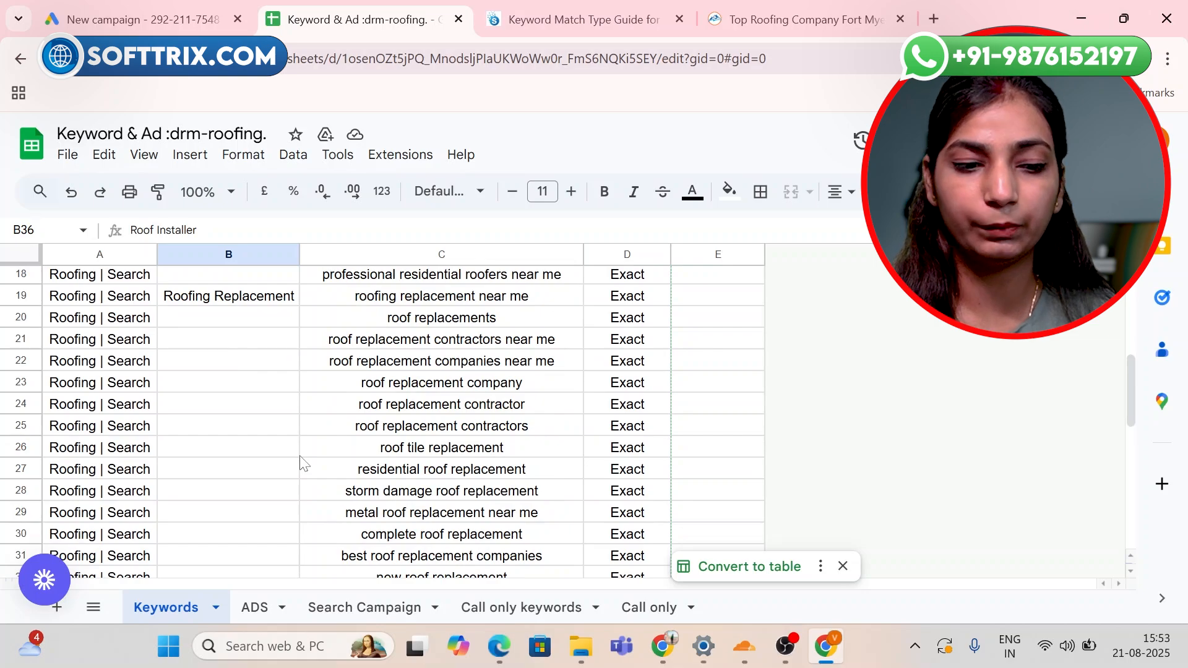
scroll(300, 456, "down", 3)
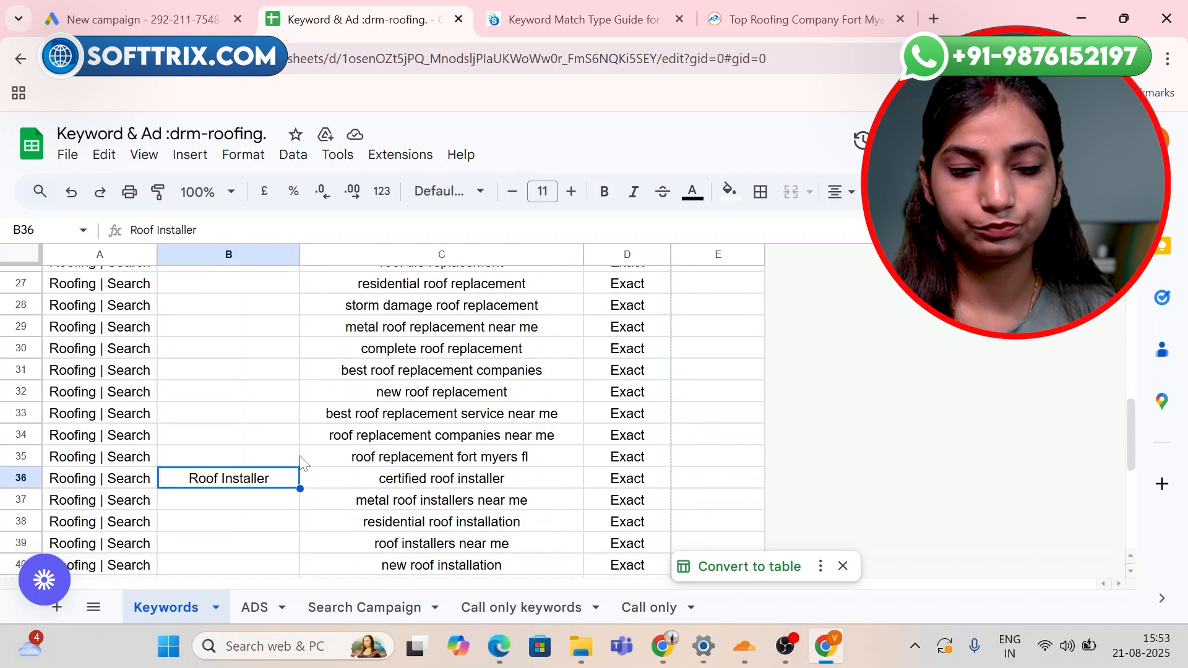
scroll(301, 458, "up", 9)
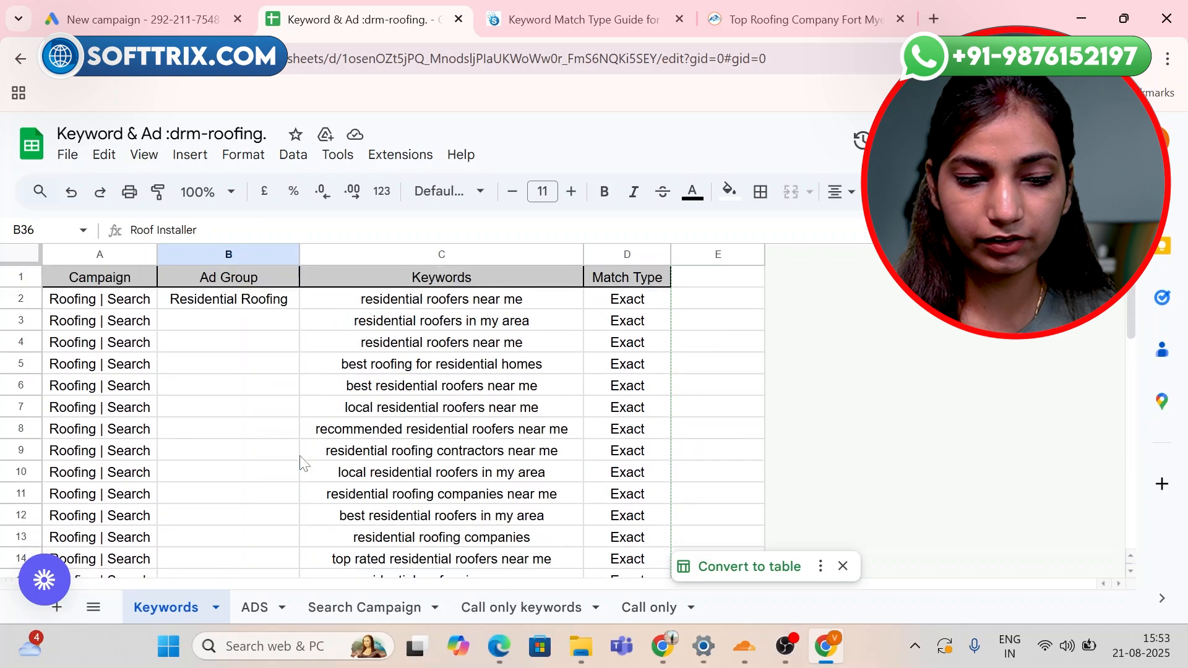
Examine the headlines, descriptions, paths and final URLs of each ad group in the ADS sheet, and return to the Keywords sheet.
left_click(254, 607)
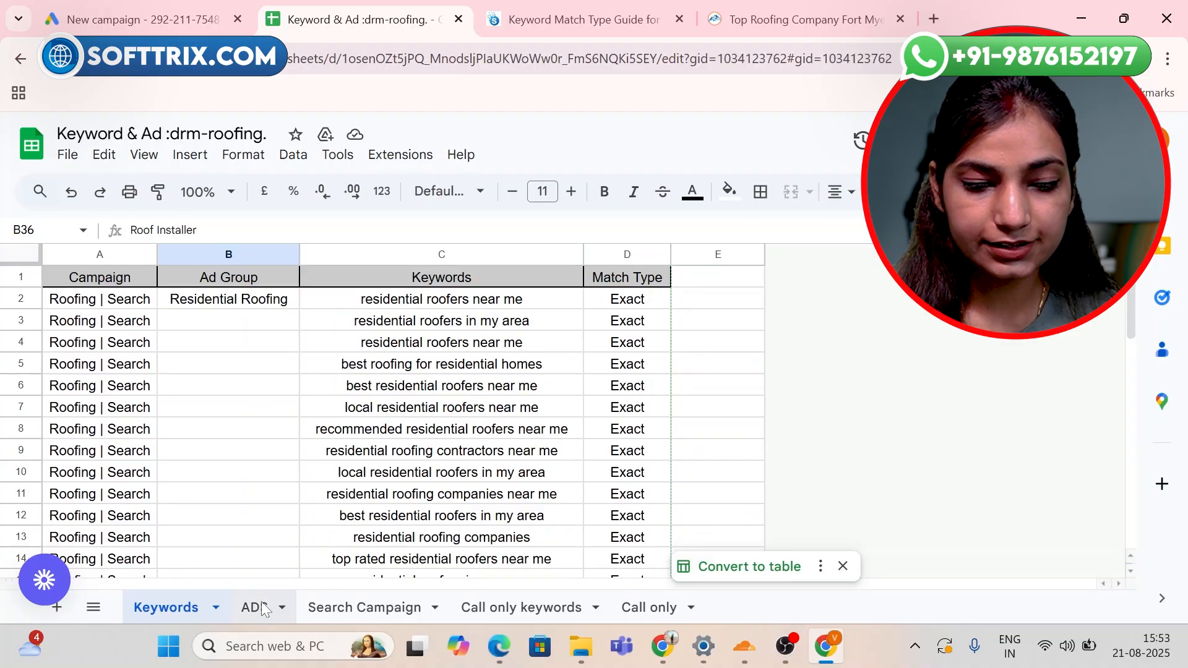
scroll(387, 461, "up", 5)
scroll(415, 435, "down", 2)
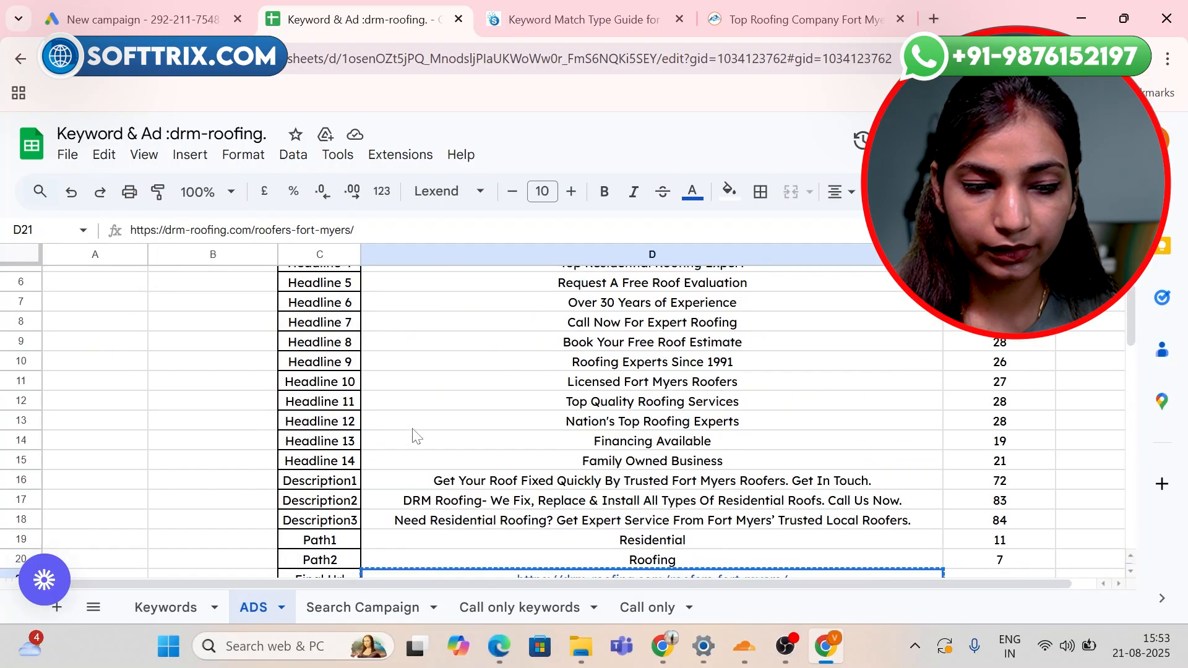
scroll(414, 430, "up", 2)
scroll(423, 415, "down", 3)
scroll(423, 411, "up", 3)
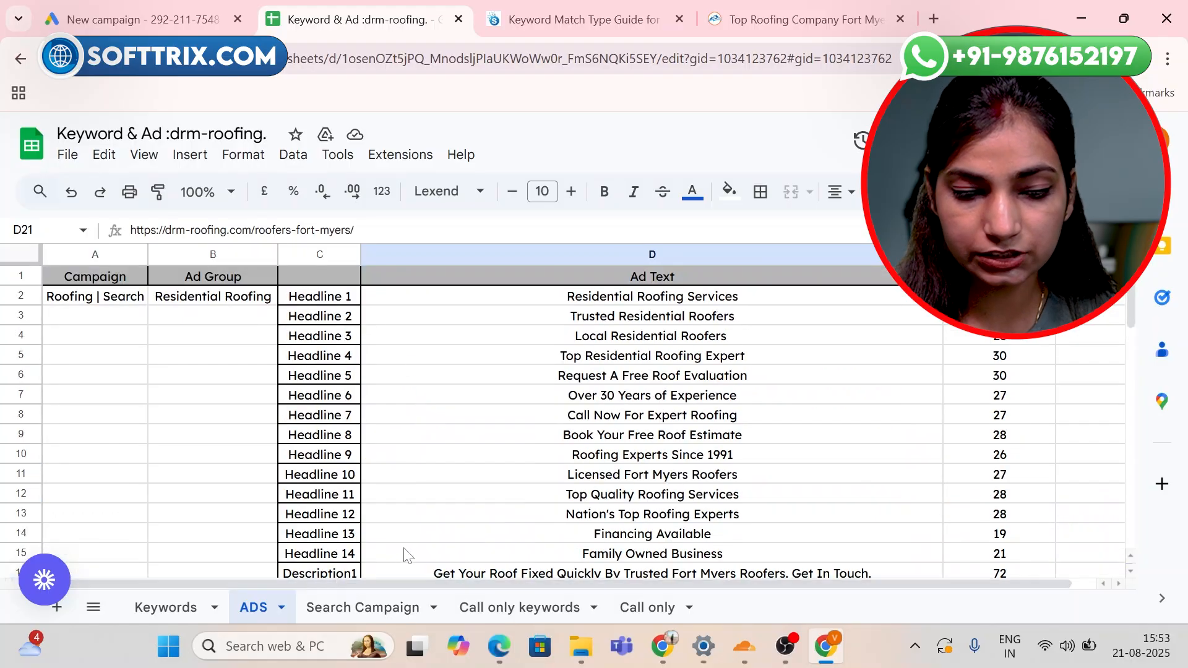
scroll(421, 542, "down", 3)
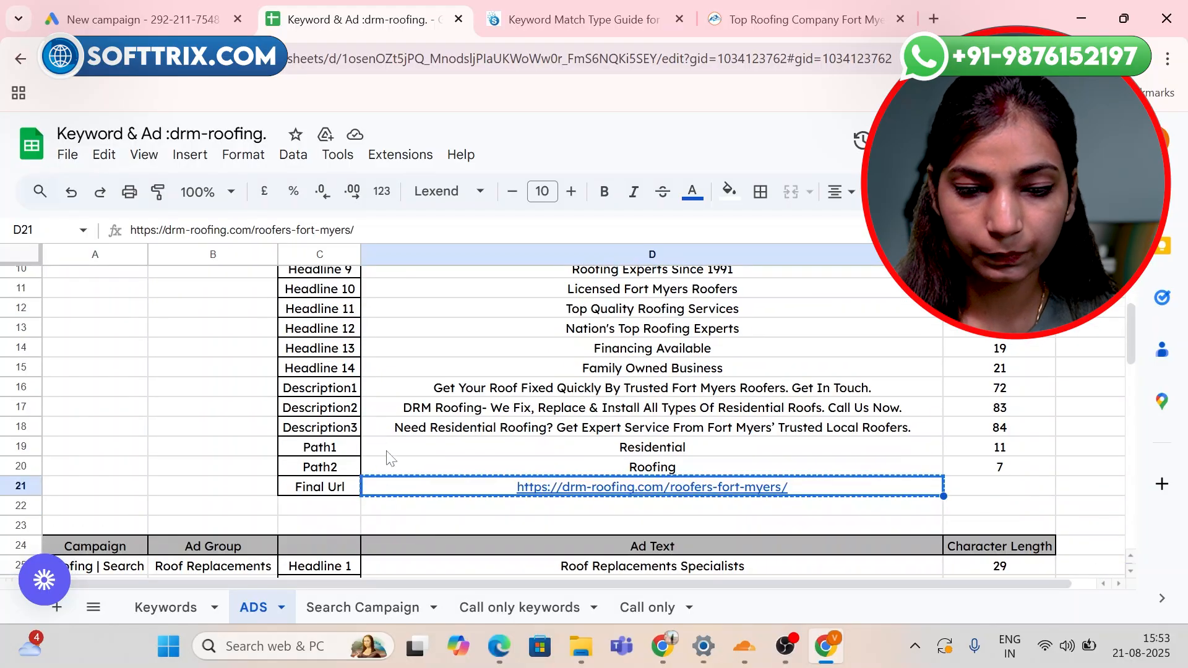
scroll(393, 464, "down", 2)
scroll(393, 470, "down", 15)
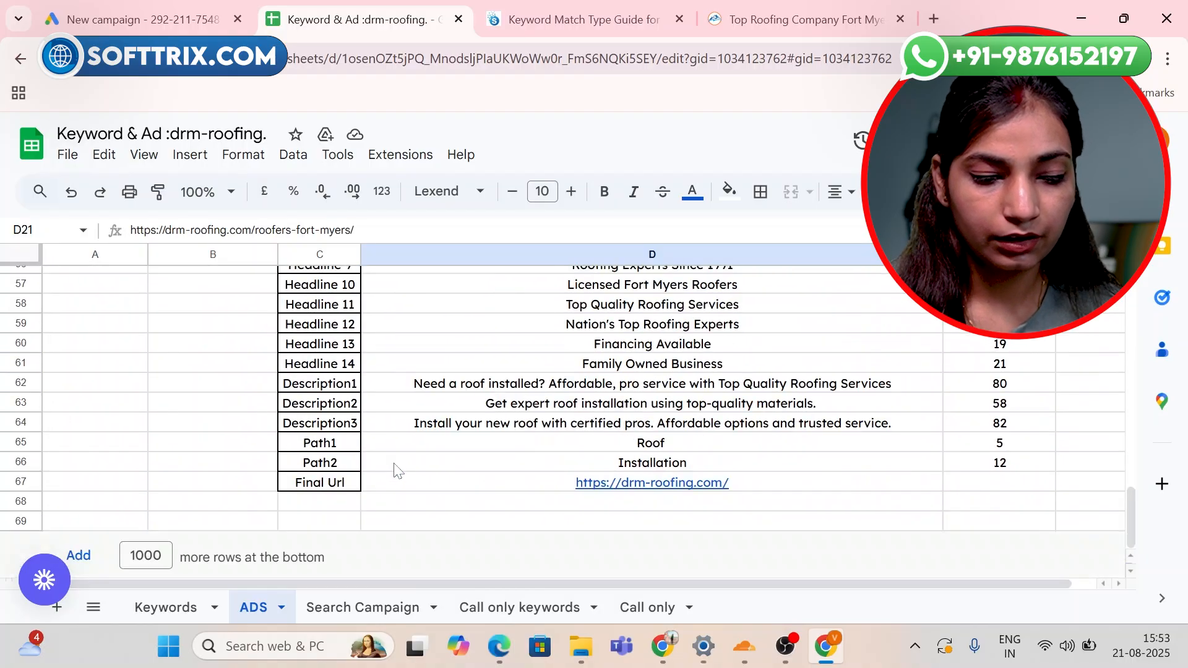
scroll(394, 470, "up", 20)
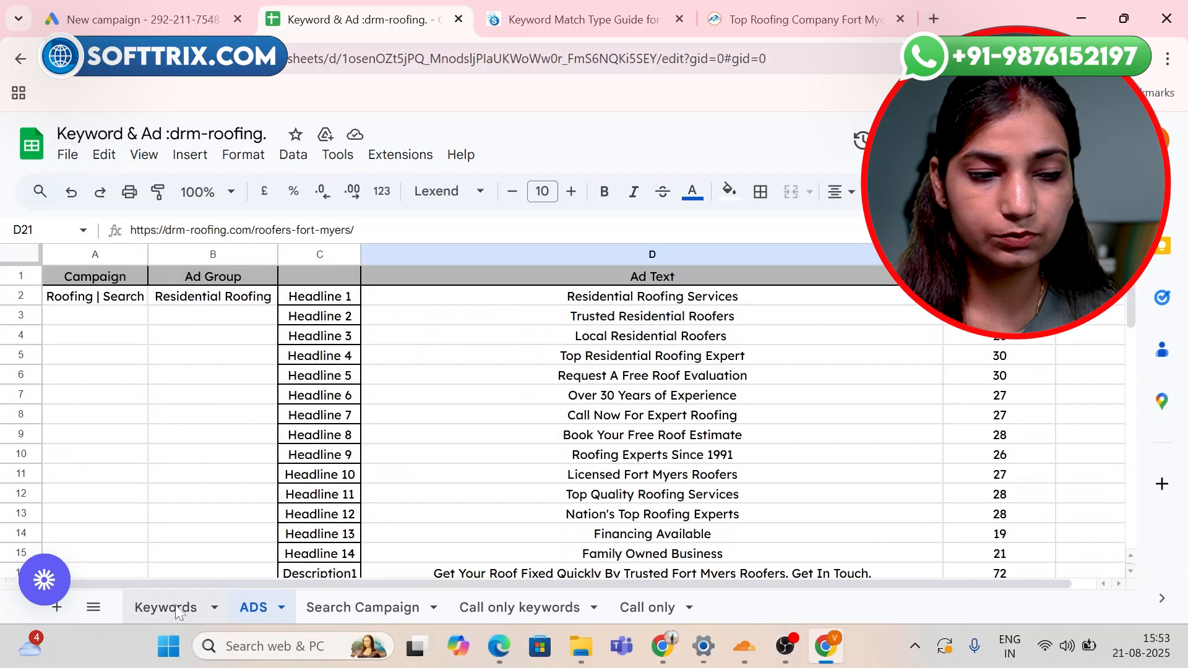
left_click(165, 607)
Switch to the new Google Ads campaign, review the available objectives and continue with Leads and its account-default conversion goals.
left_click(113, 19)
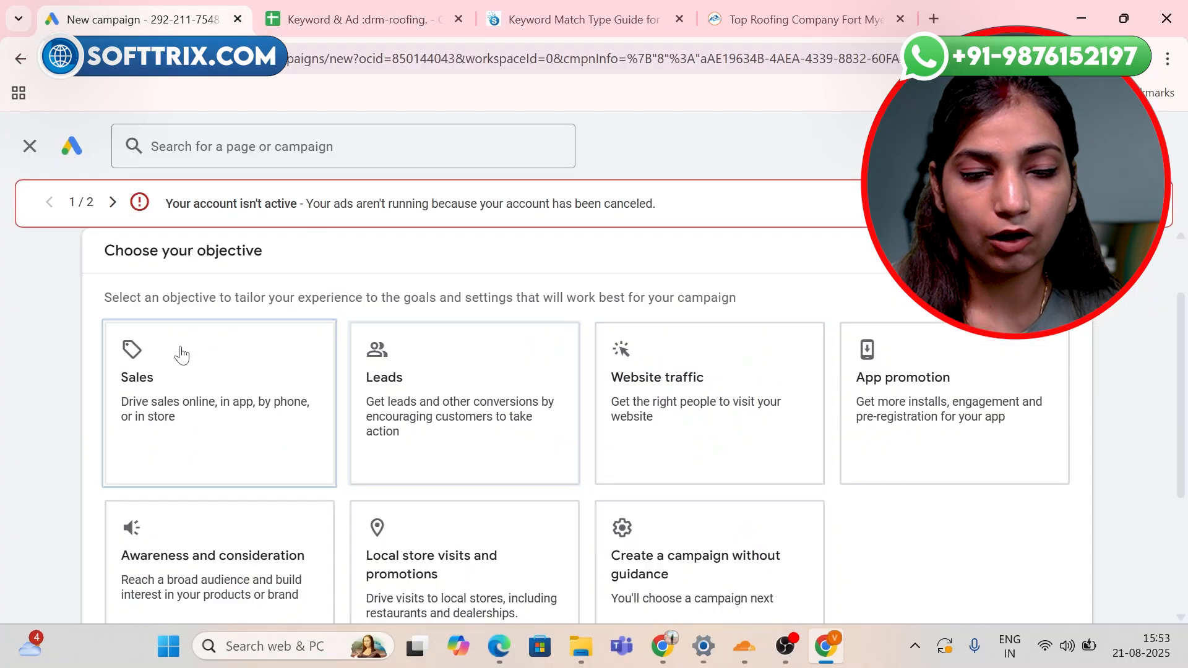
left_click(739, 18)
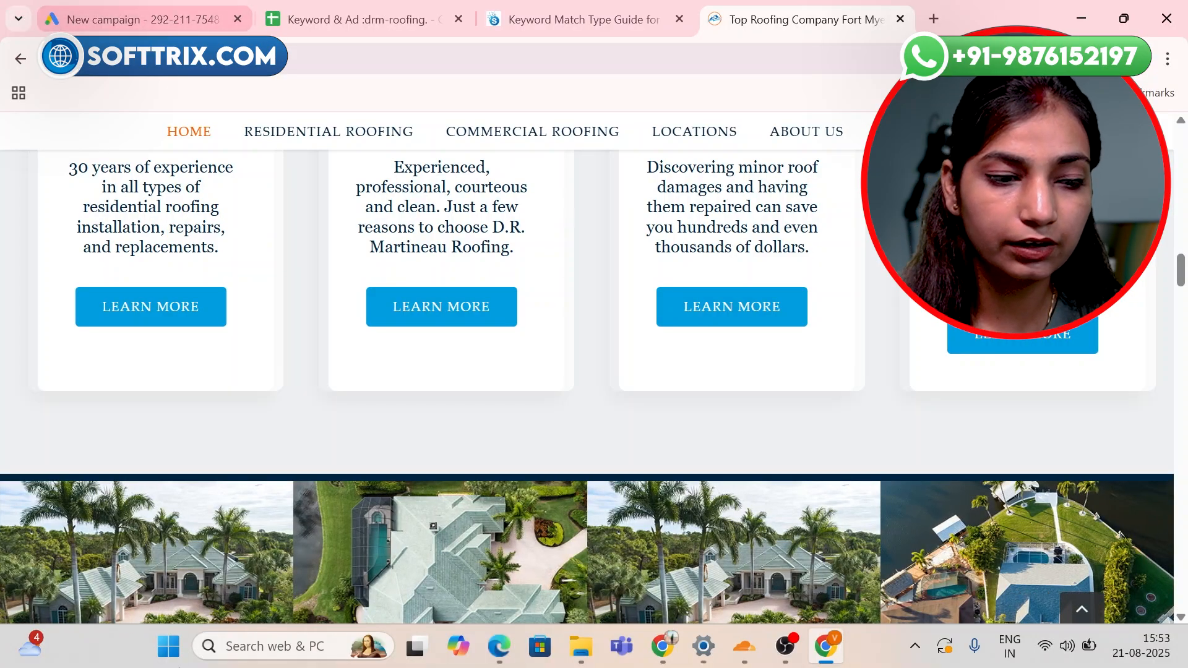
left_click(40, 22)
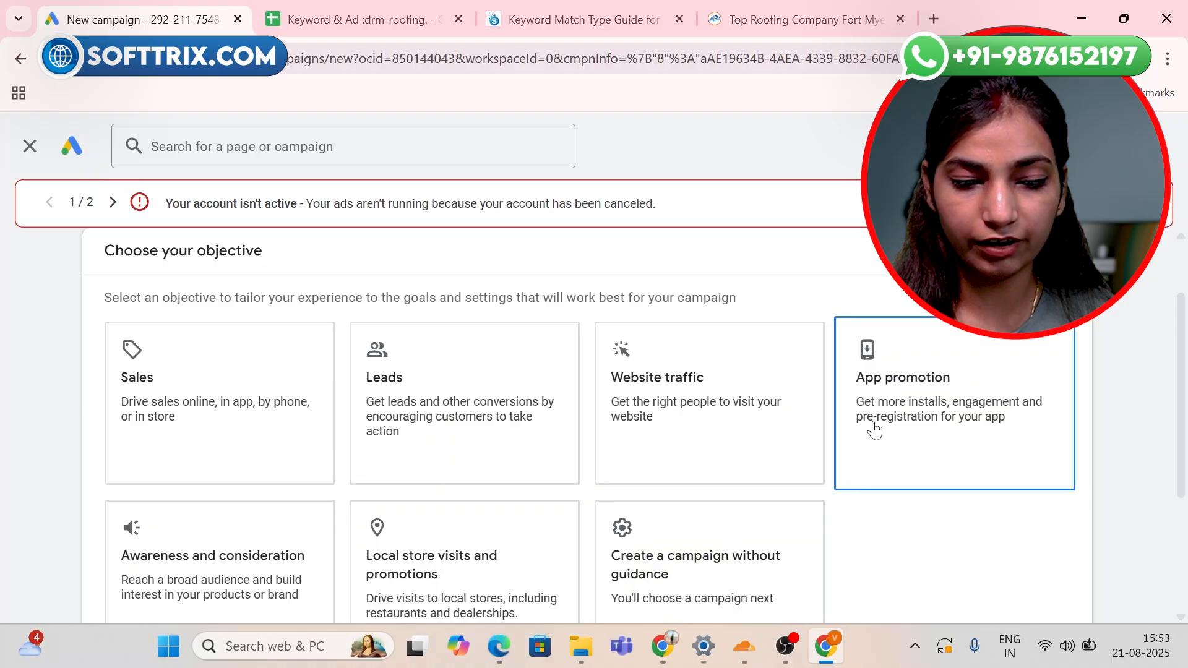
scroll(433, 549, "down", 1)
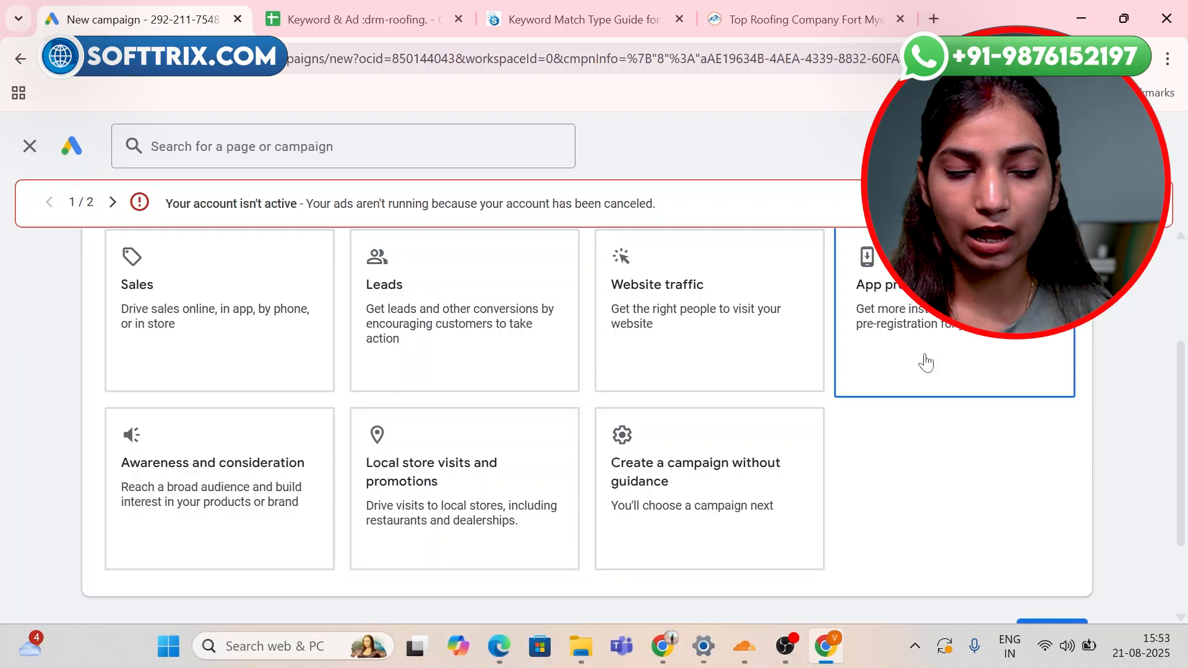
scroll(618, 493, "down", 1)
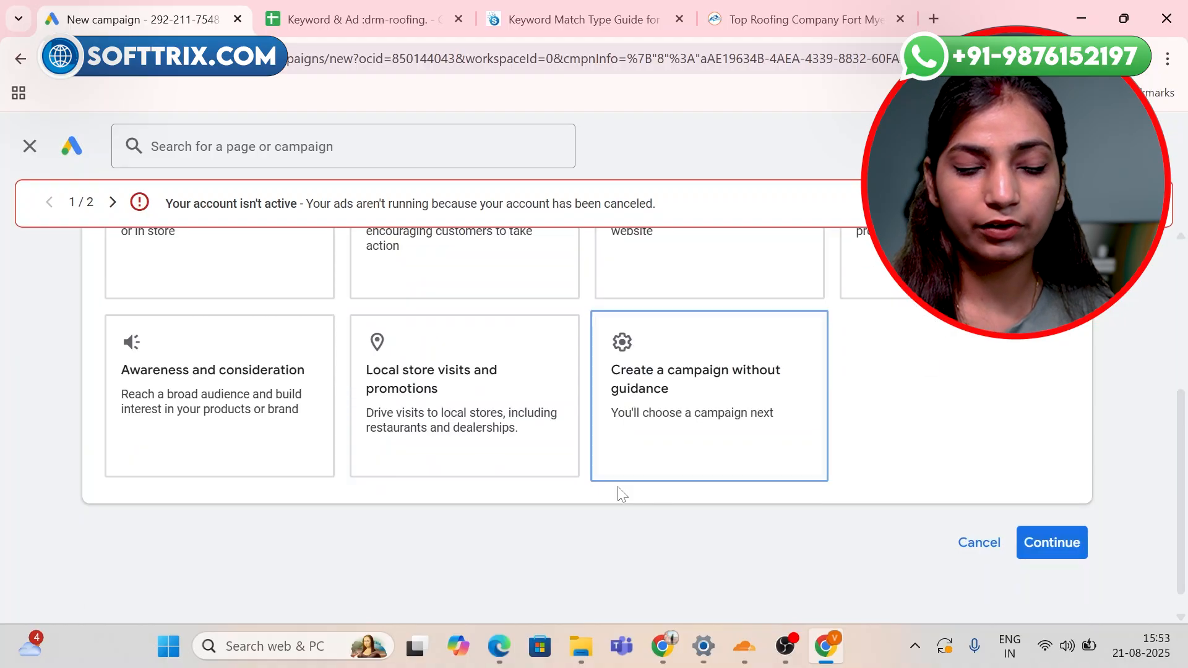
scroll(619, 493, "up", 3)
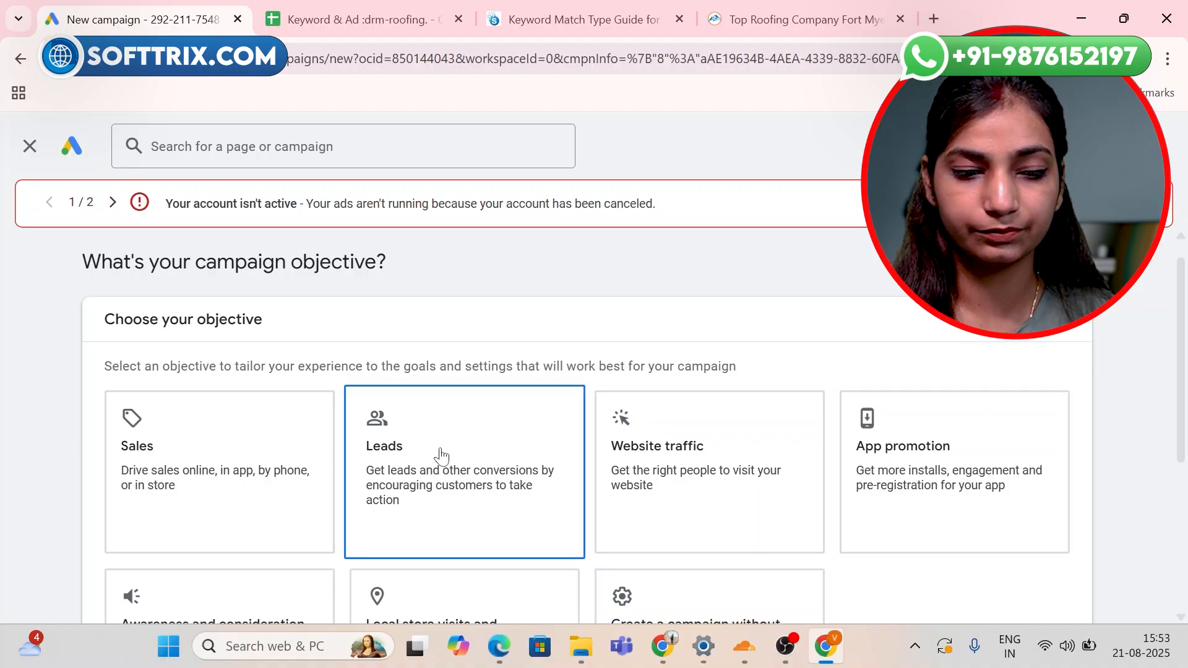
scroll(440, 456, "down", 7)
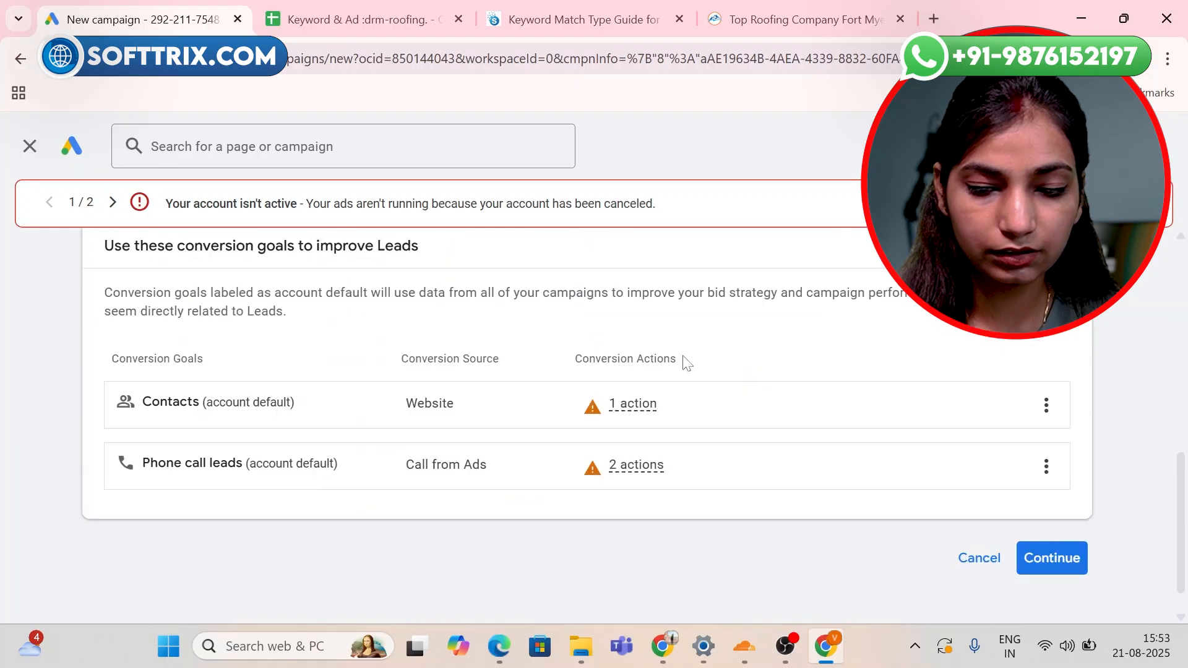
left_click(1058, 566)
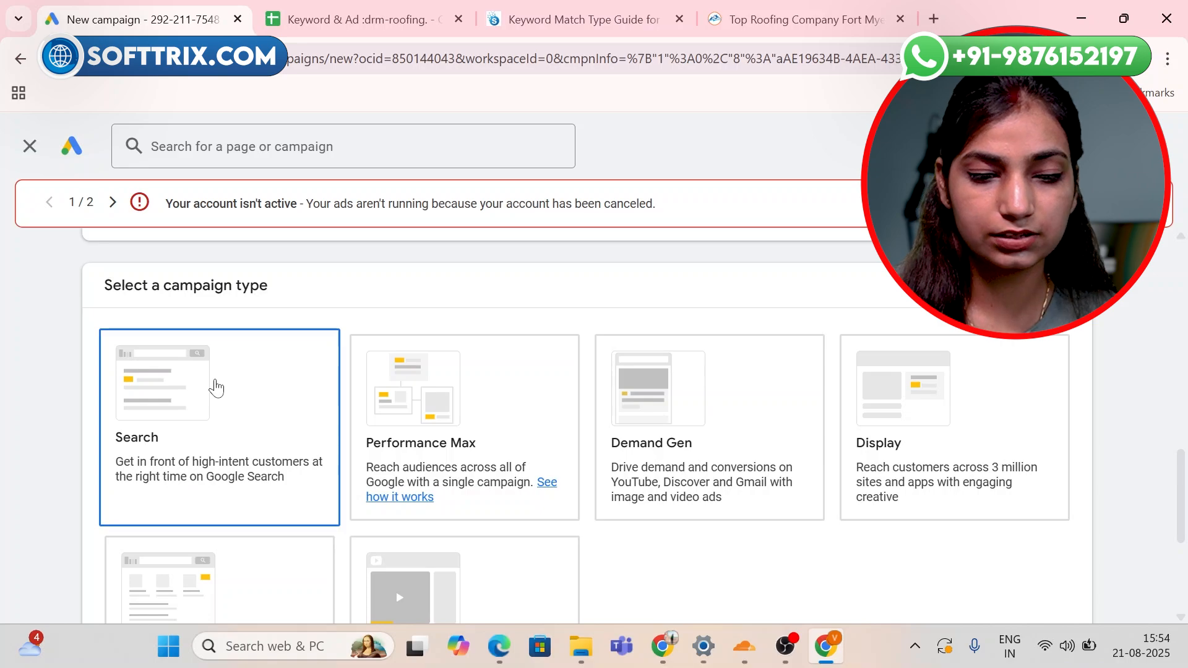
left_click(214, 384)
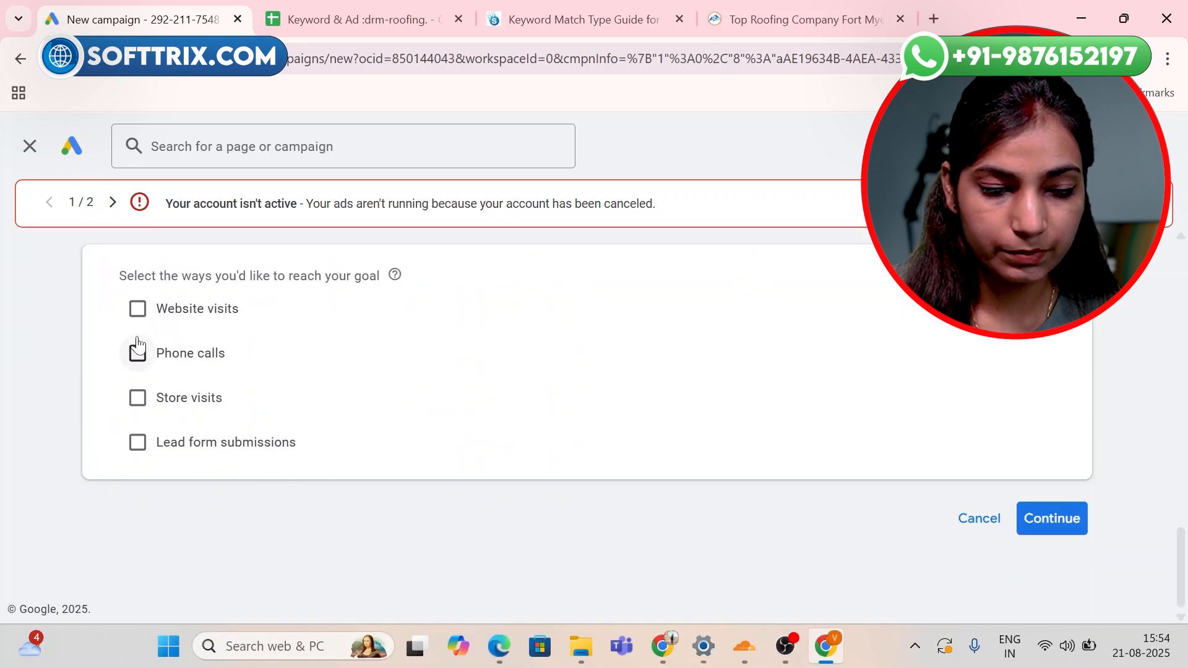
left_click(138, 309)
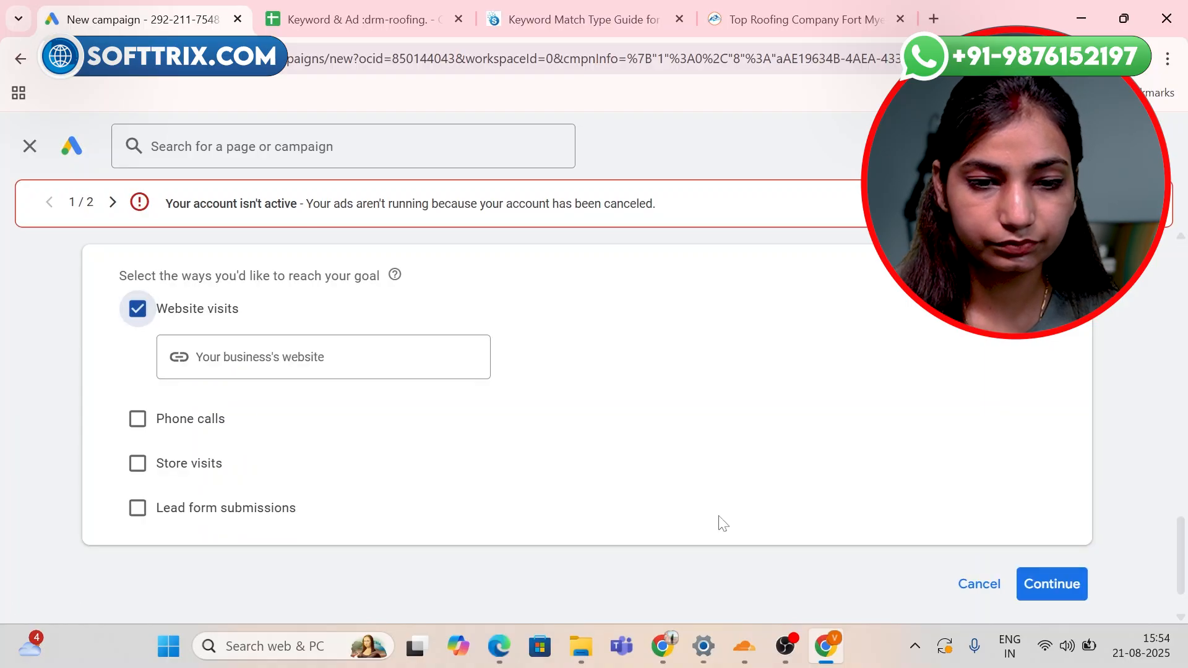
left_click(786, 9)
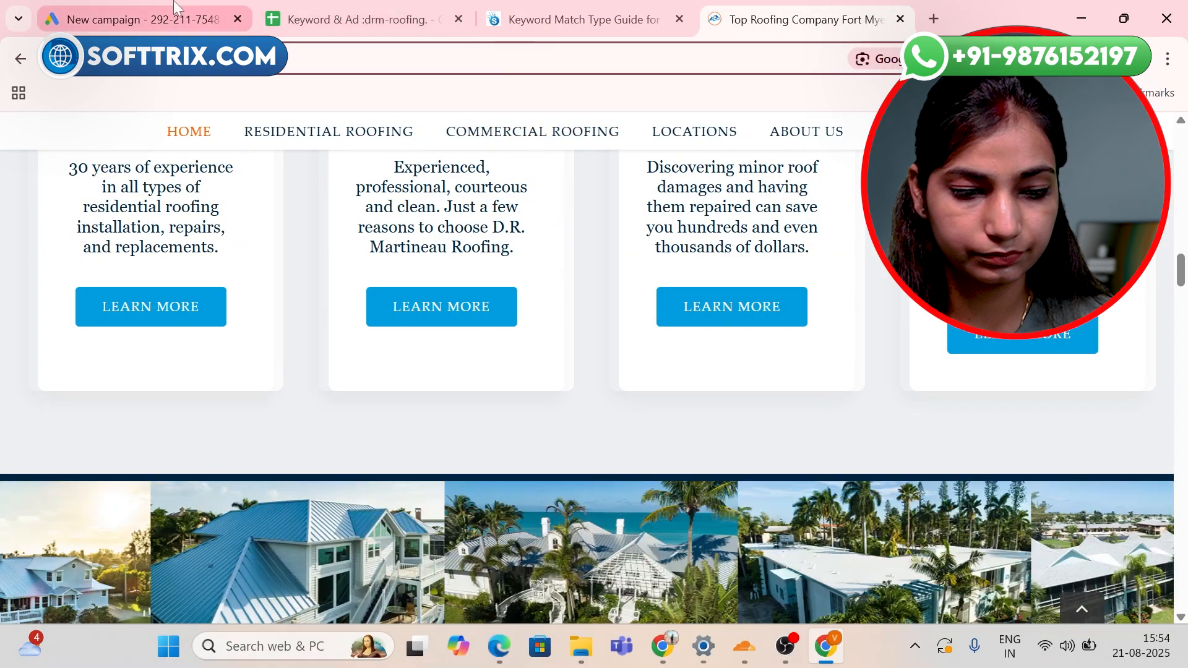
left_click(136, 20)
type("https://drm-roofing.com/")
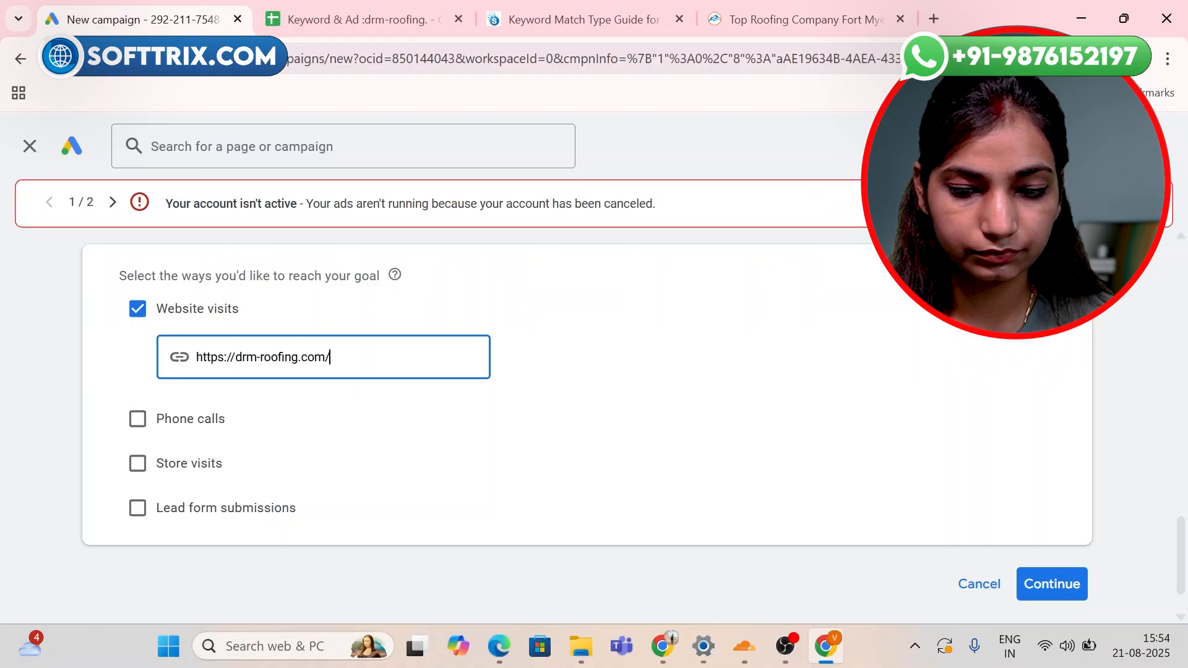
left_click(1052, 591)
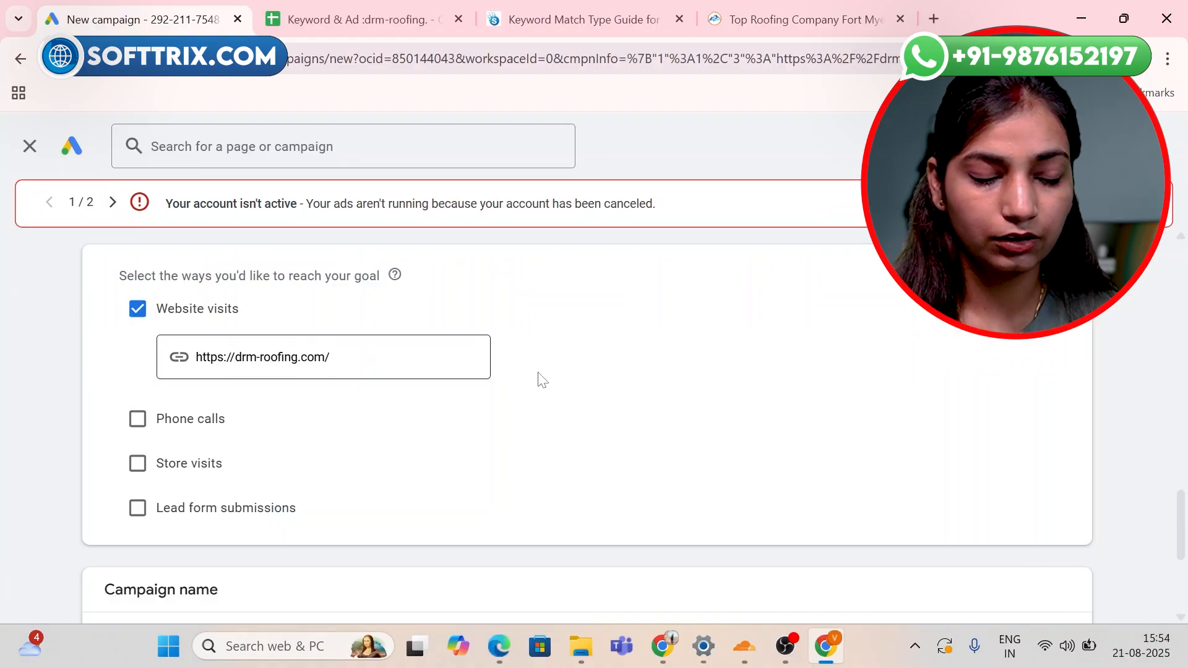
Name the campaign "Roofing Services | Search" and start it as a new campaign rather than finishing a saved draft.
scroll(538, 379, "down", 4)
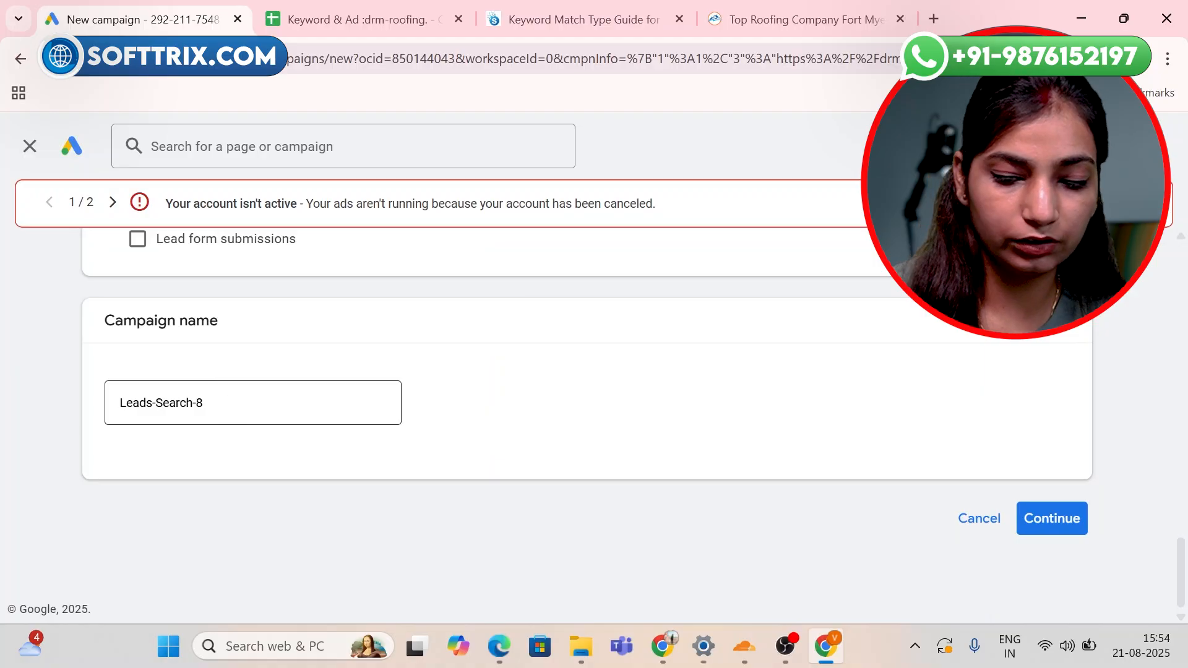
triple_click(232, 401)
key("BackSpace")
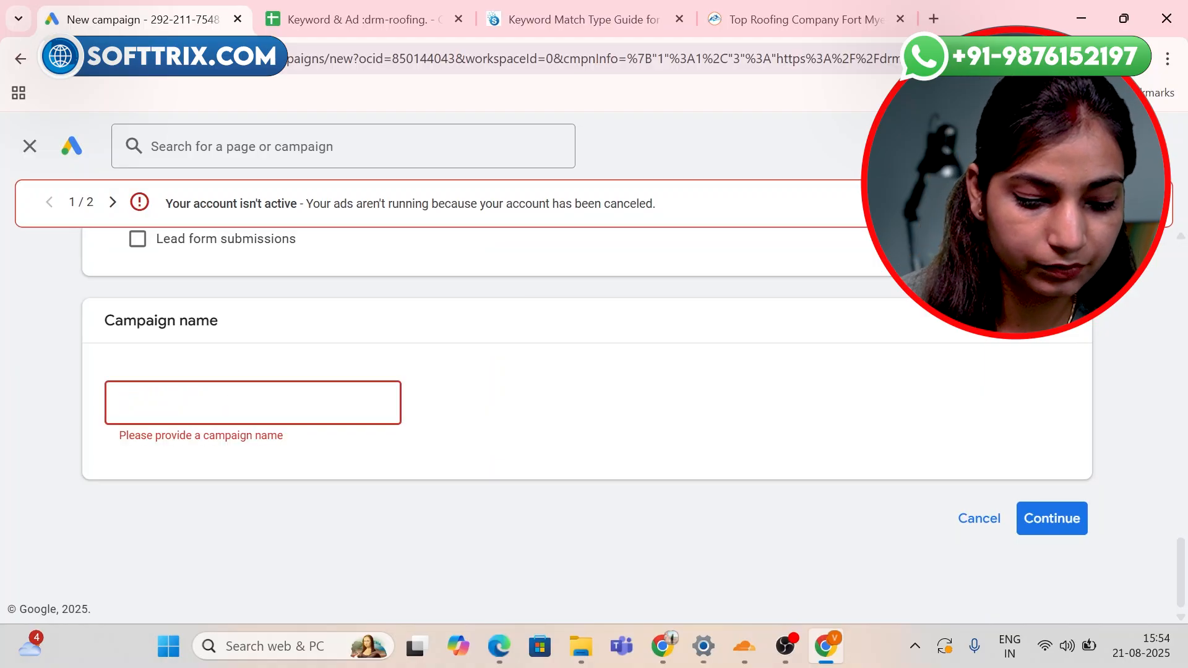
type("Ro")
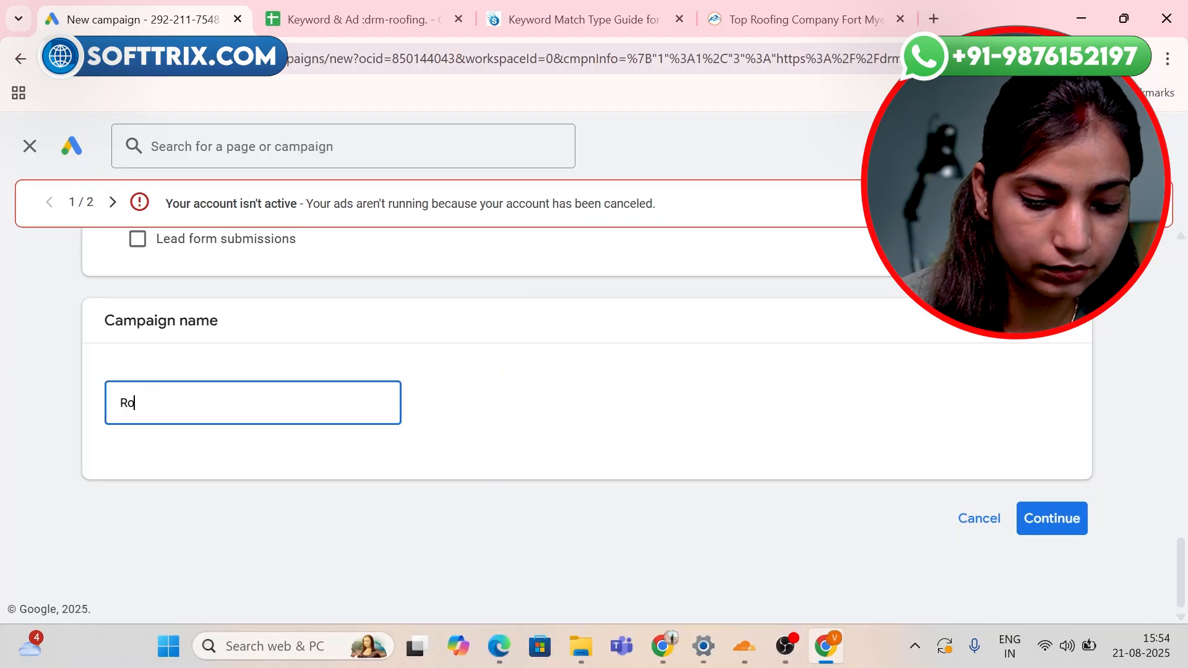
type("ofing Se")
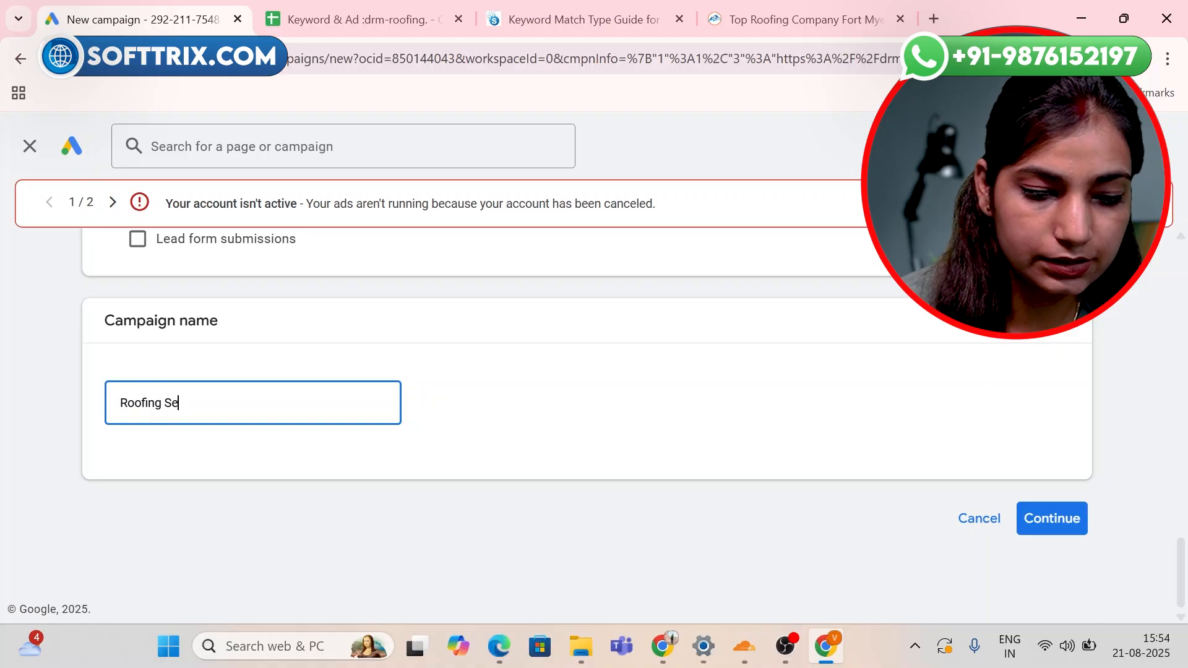
type("rvices ")
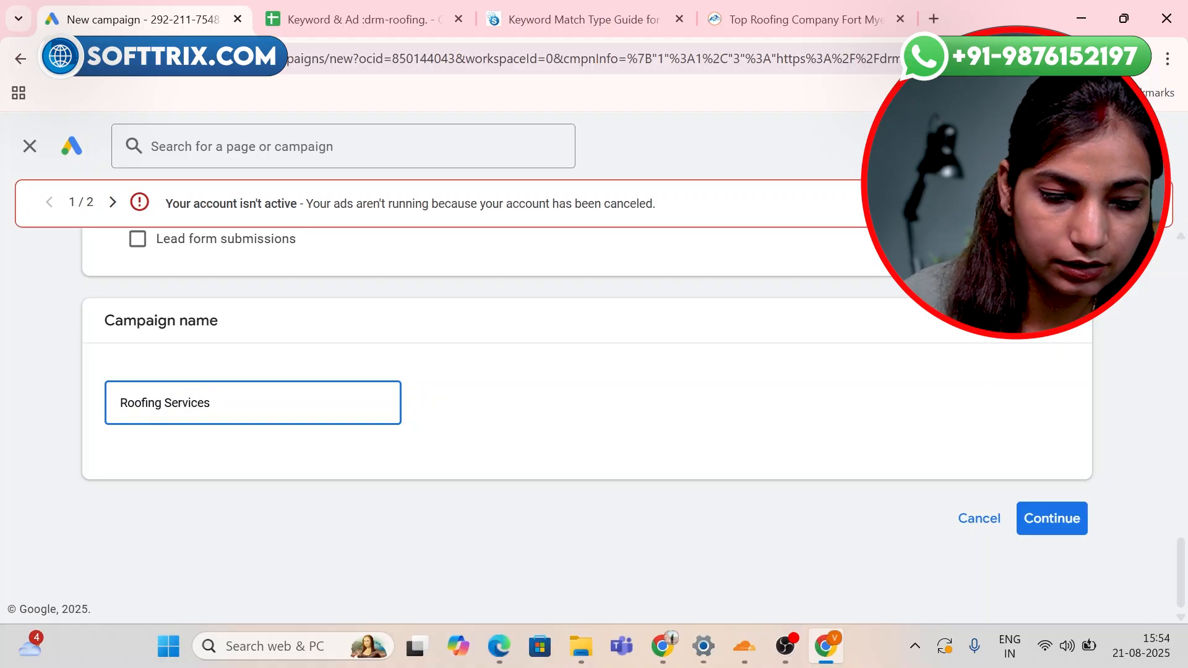
type("|")
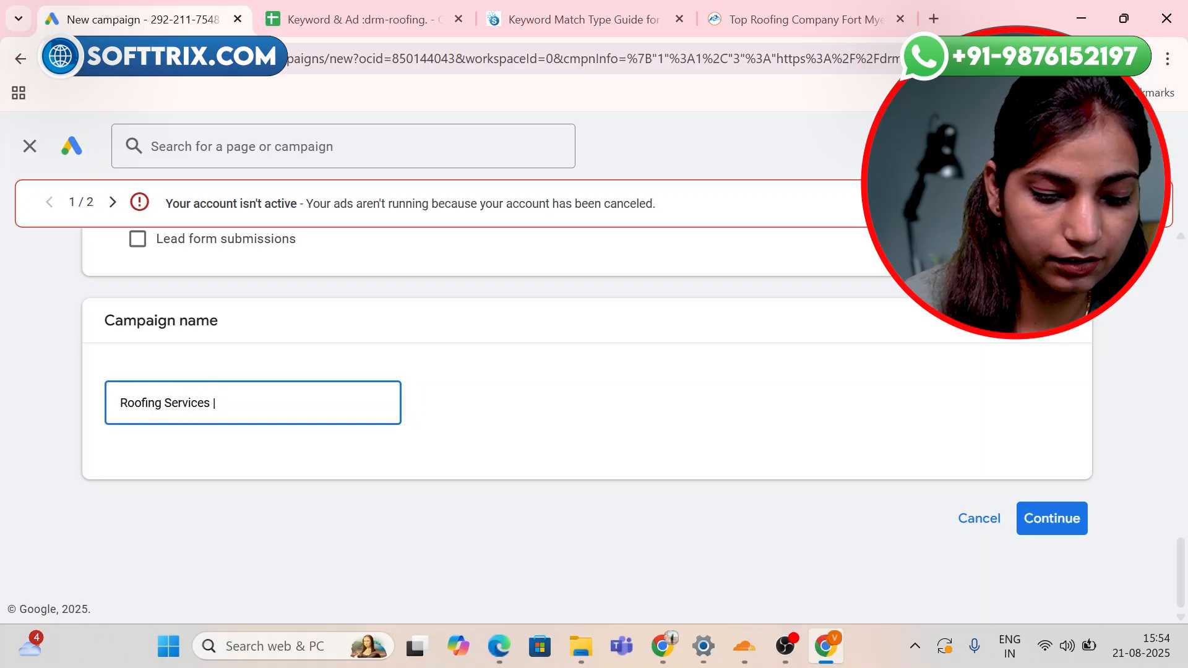
type(" Search")
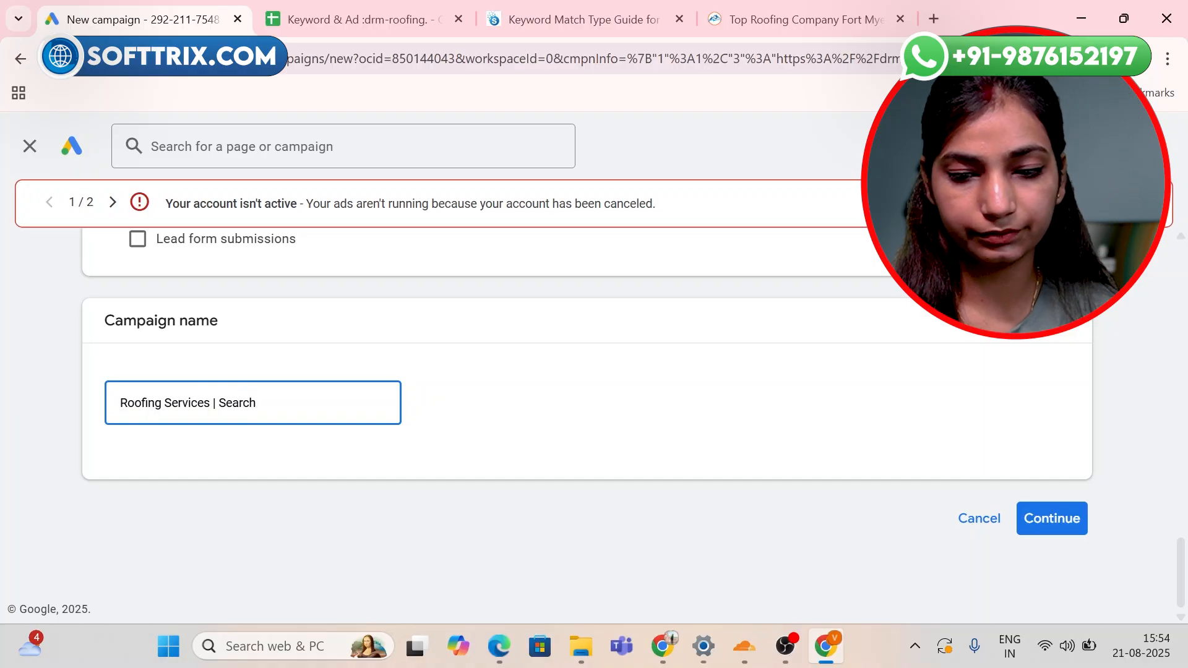
left_click(1022, 519)
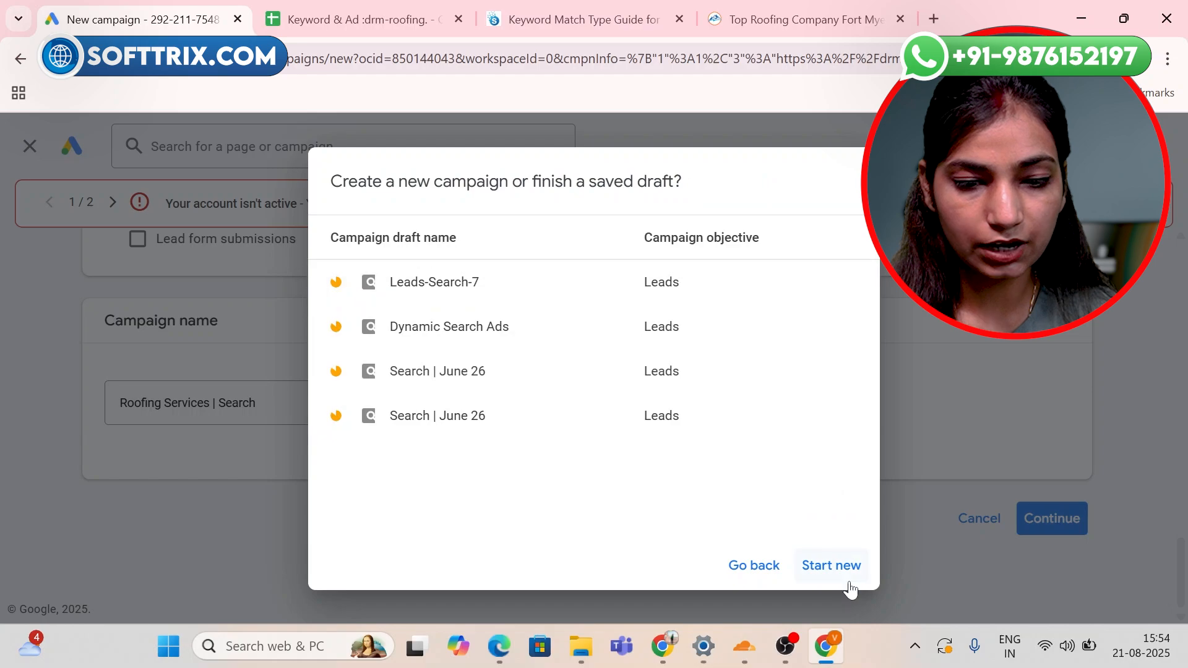
left_click(829, 566)
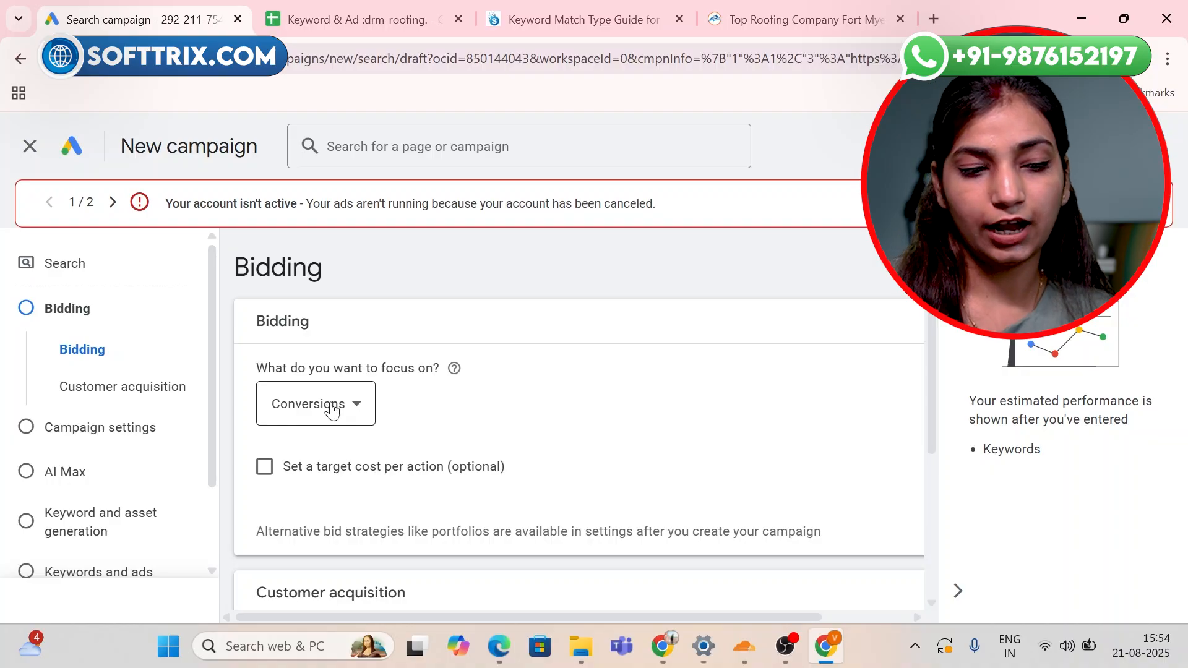
Keep Conversions as the bidding focus, leave customer acquisition bidding unadjusted and continue to the campaign settings.
left_click(338, 413)
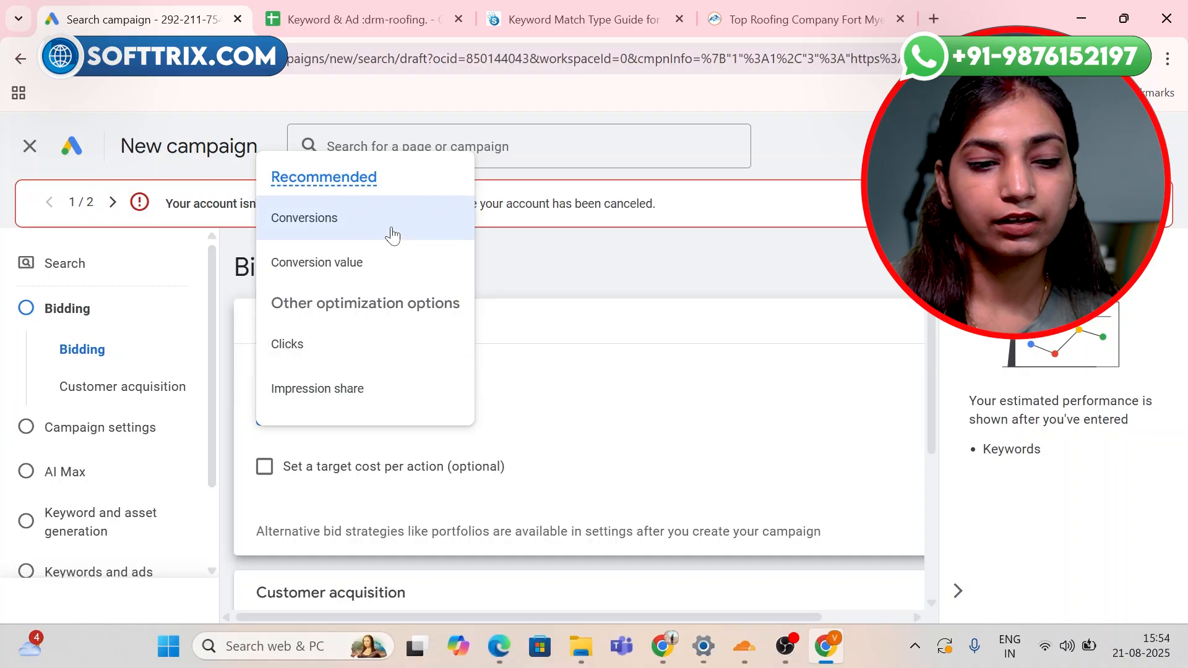
left_click(412, 221)
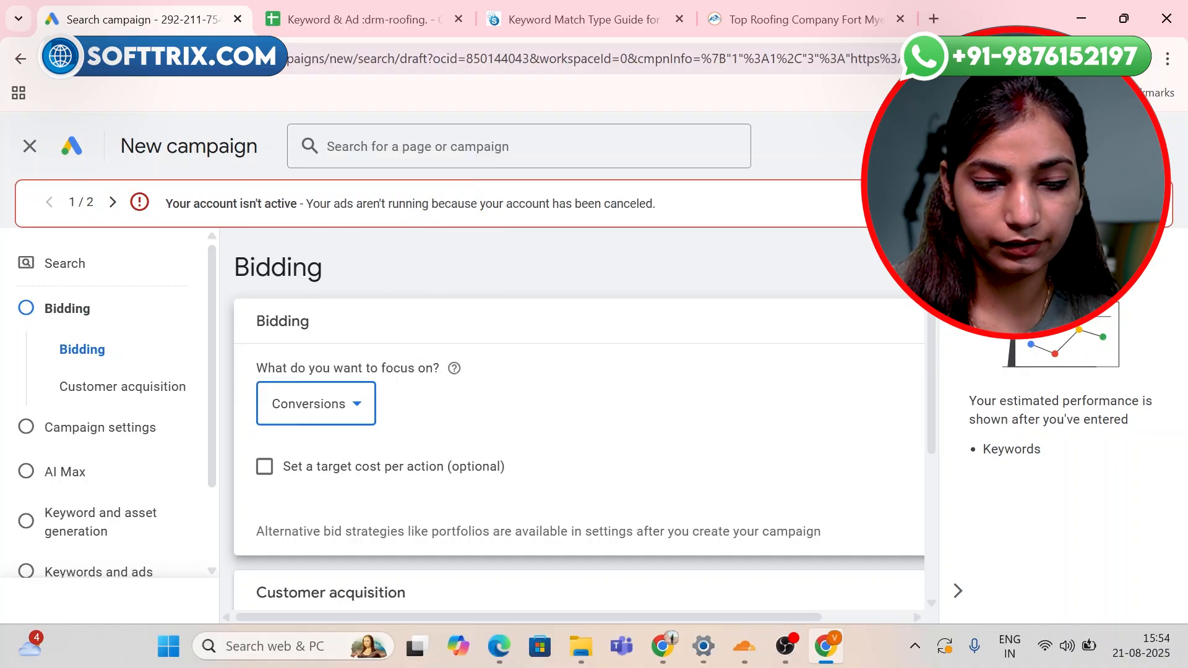
scroll(321, 401, "down", 1)
scroll(322, 401, "down", 2)
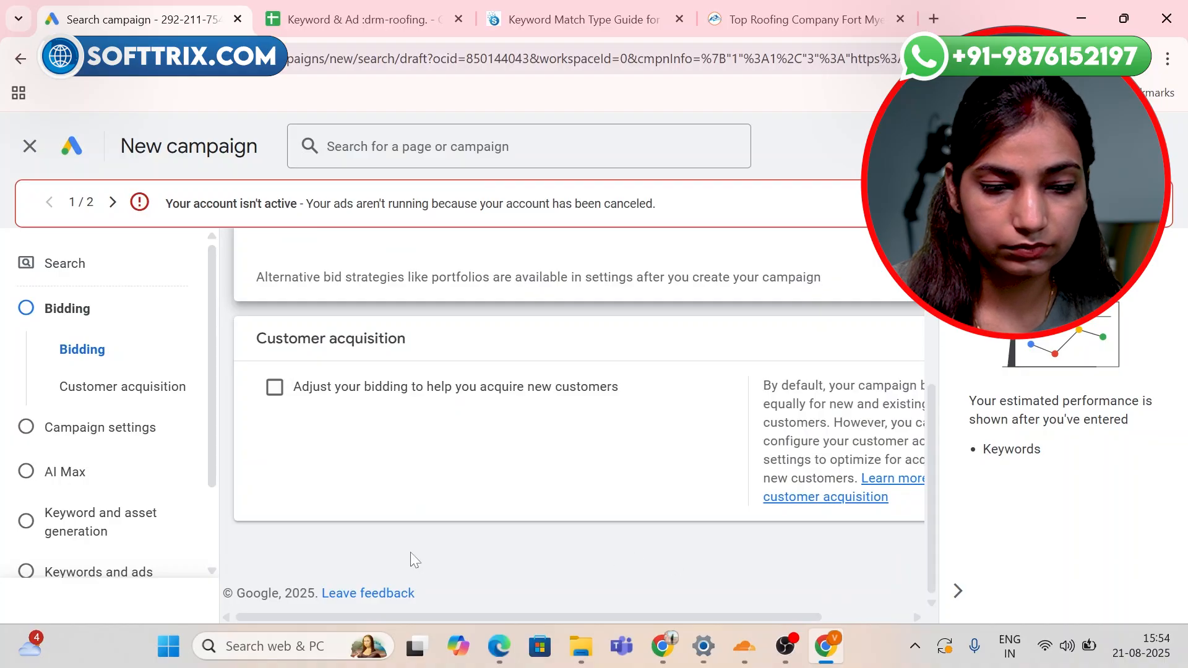
scroll(260, 524, "up", 1)
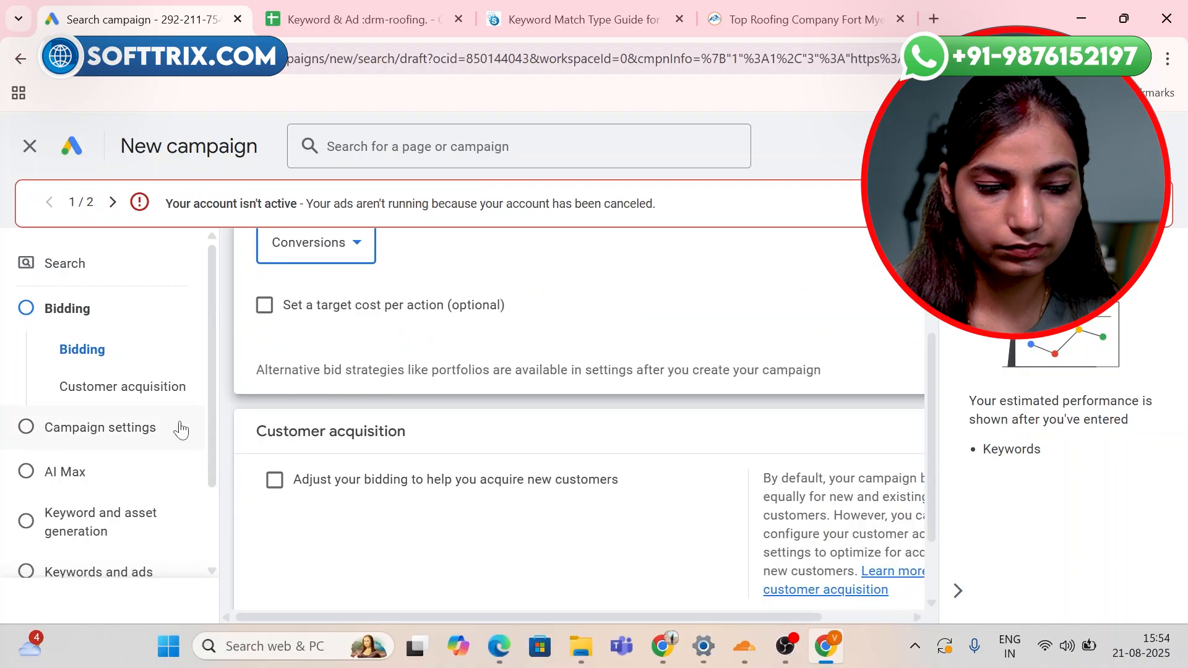
left_click(174, 390)
left_click(85, 429)
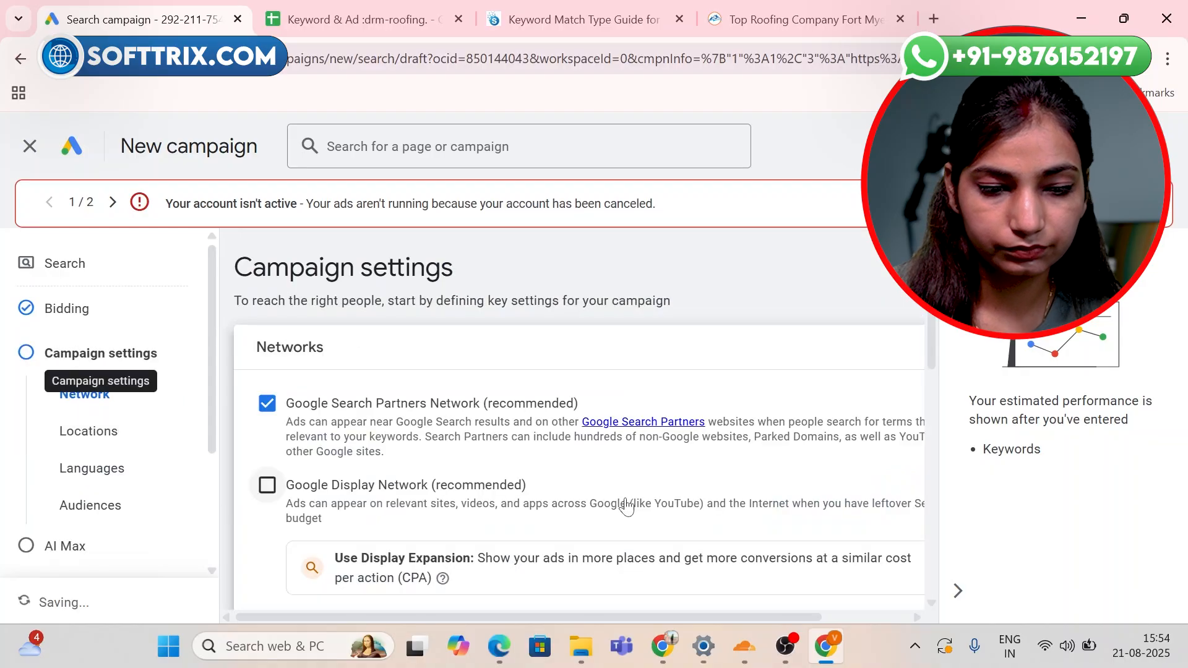
Target Texas, United States as the campaign location and limit it to Presence: People in or regularly in your included locations.
scroll(771, 452, "down", 3)
scroll(769, 448, "down", 3)
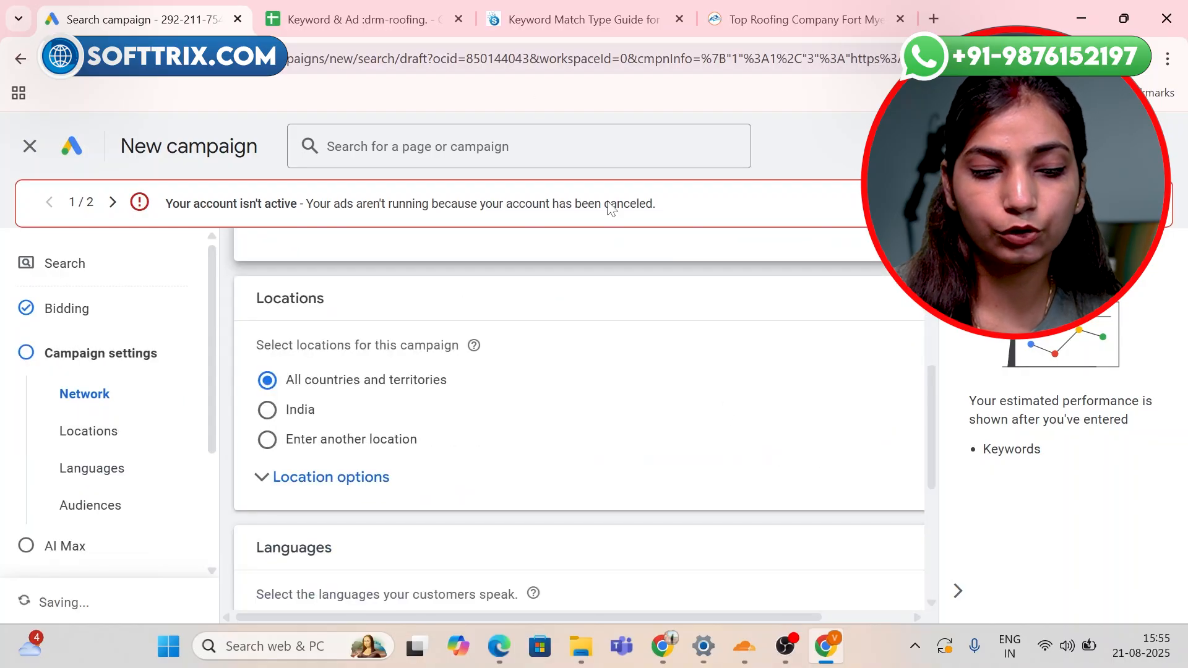
left_click(279, 477)
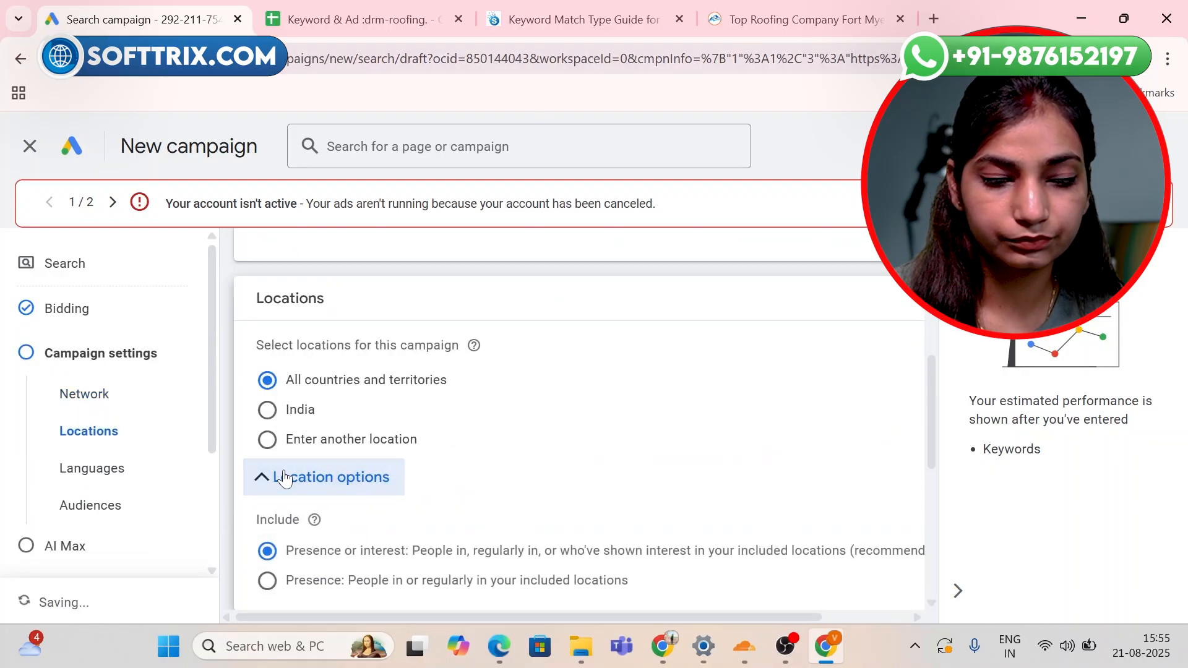
left_click(294, 440)
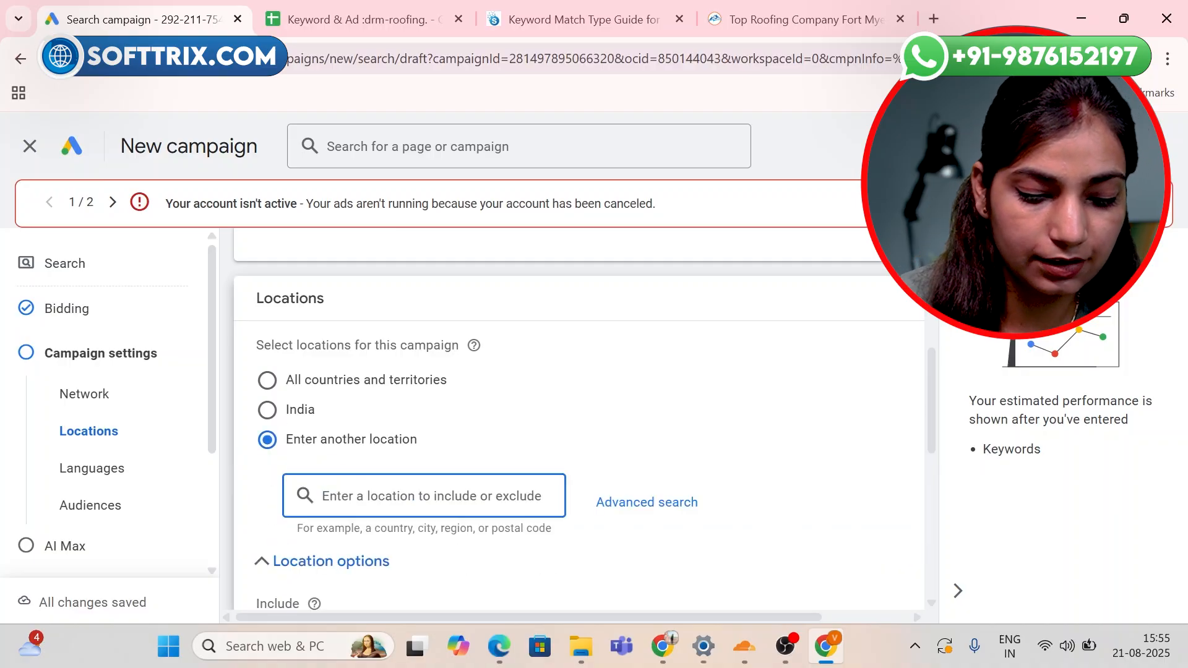
type("Texas")
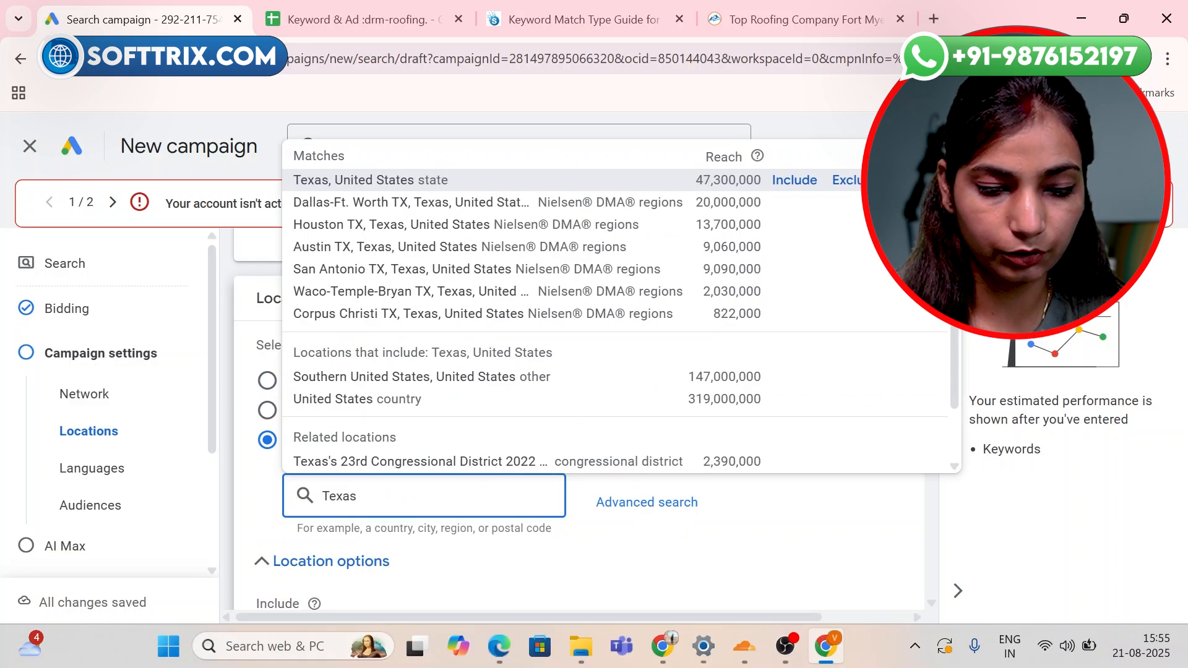
left_click(446, 181)
scroll(538, 411, "down", 4)
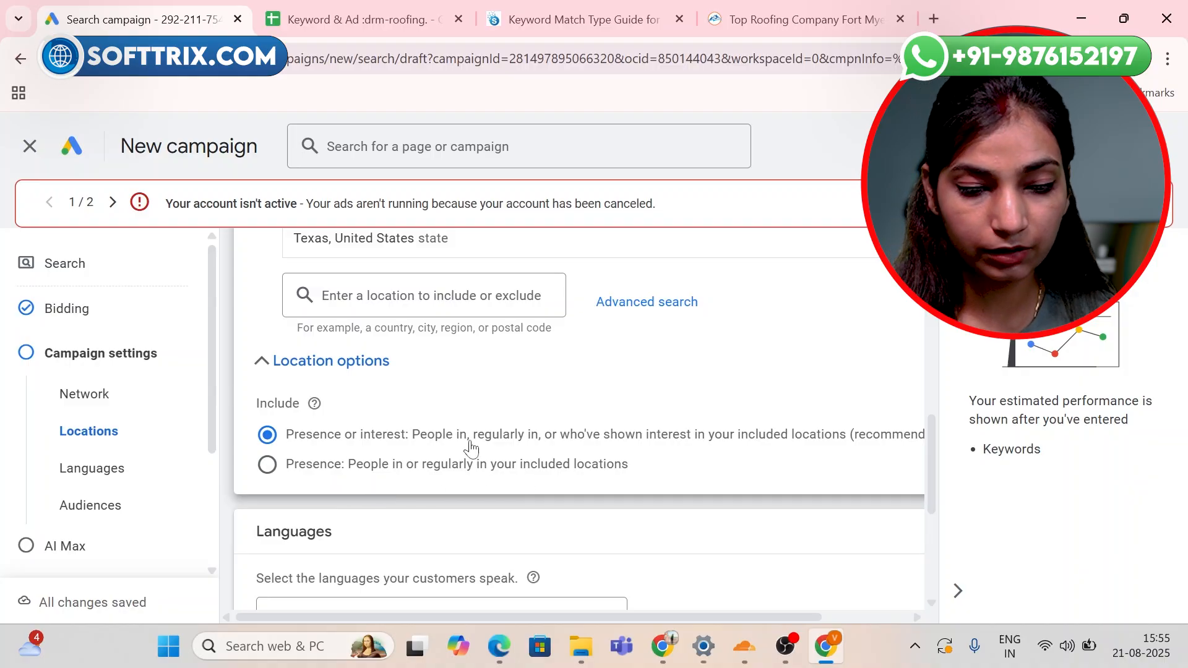
left_click(267, 464)
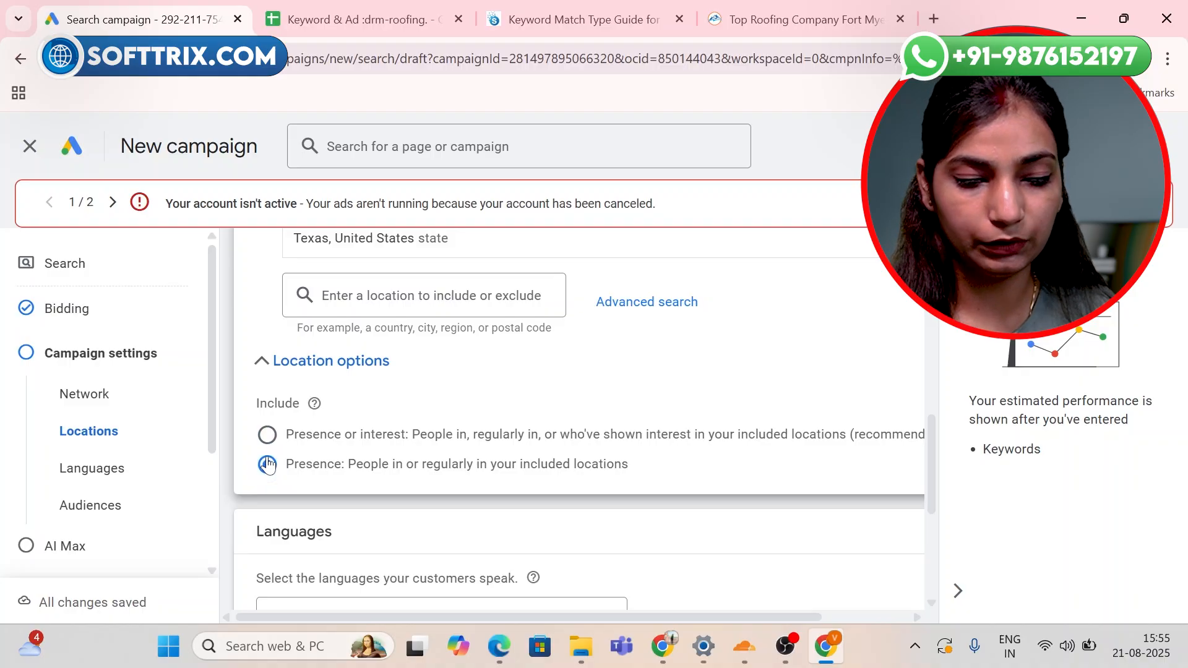
Keep English as the language and set ad rotation to Do not optimize: Rotate ads indefinitely.
scroll(384, 387, "down", 3)
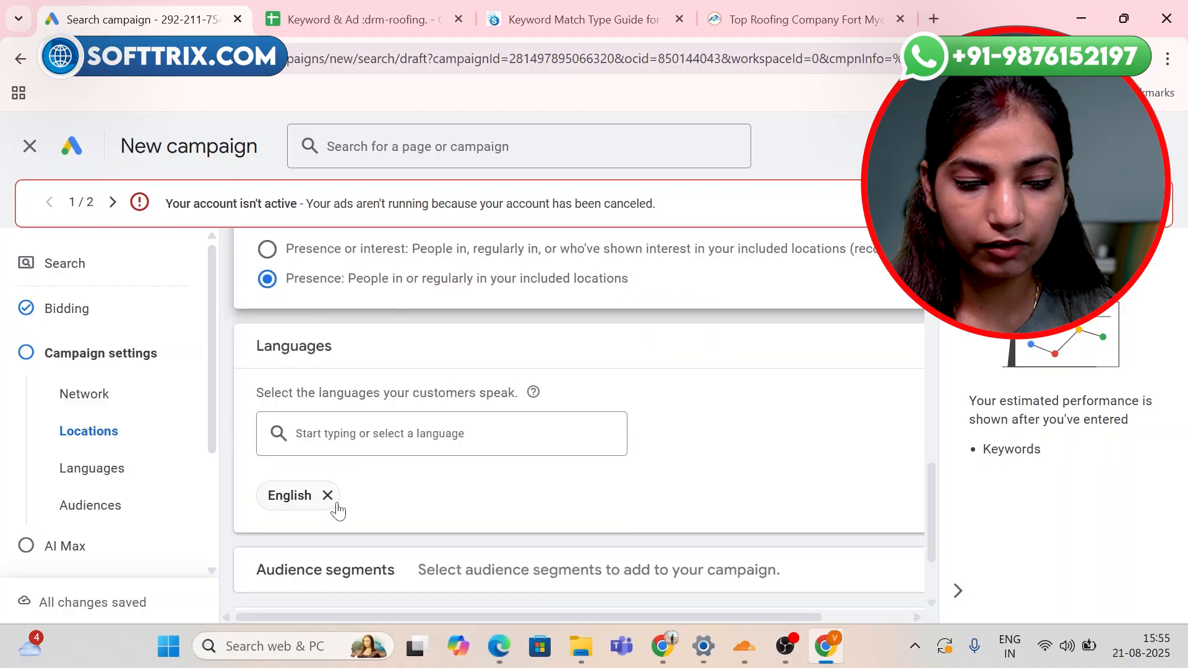
scroll(373, 458, "down", 2)
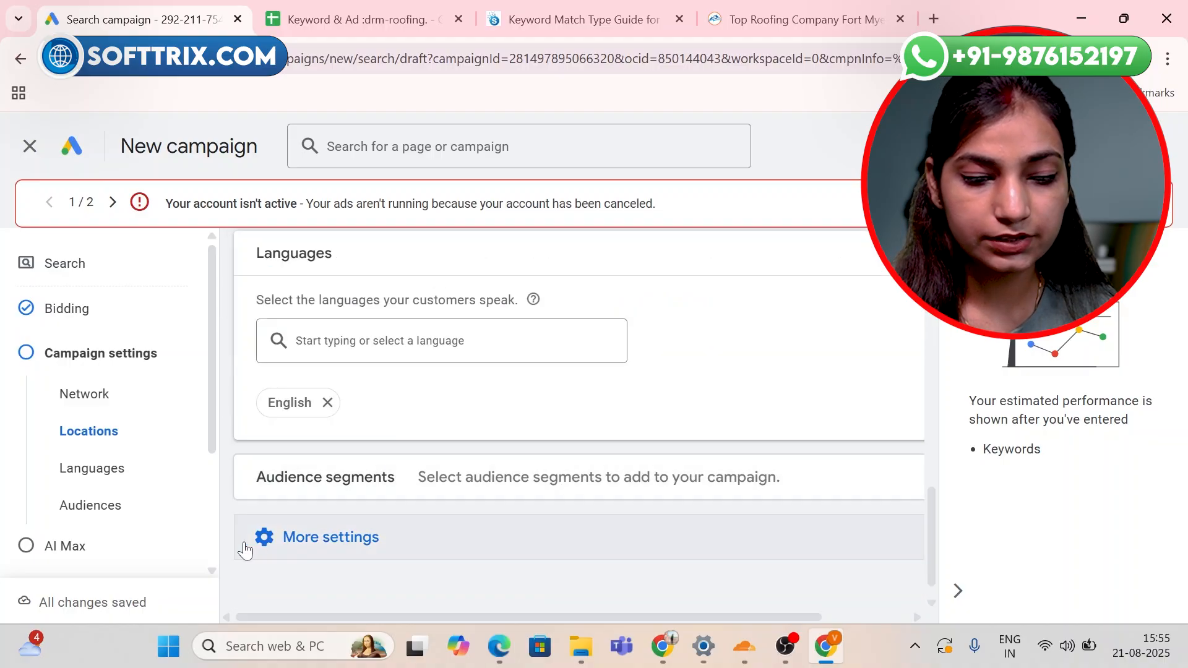
left_click(386, 544)
scroll(451, 462, "down", 3)
scroll(496, 421, "down", 1)
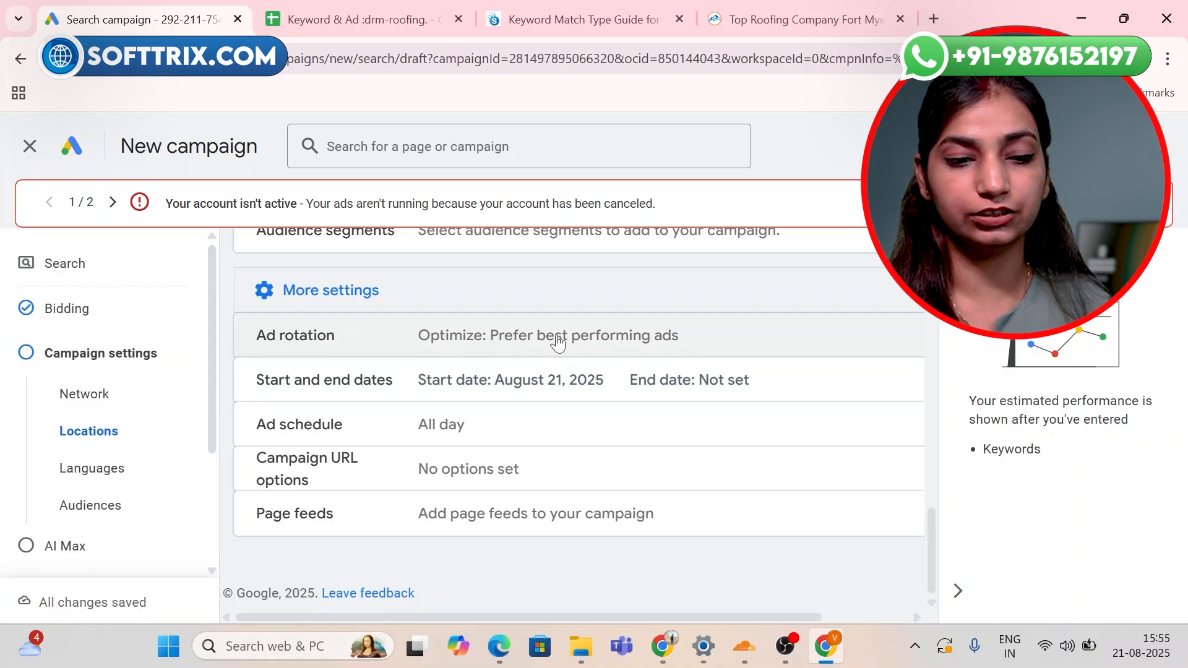
left_click(558, 342)
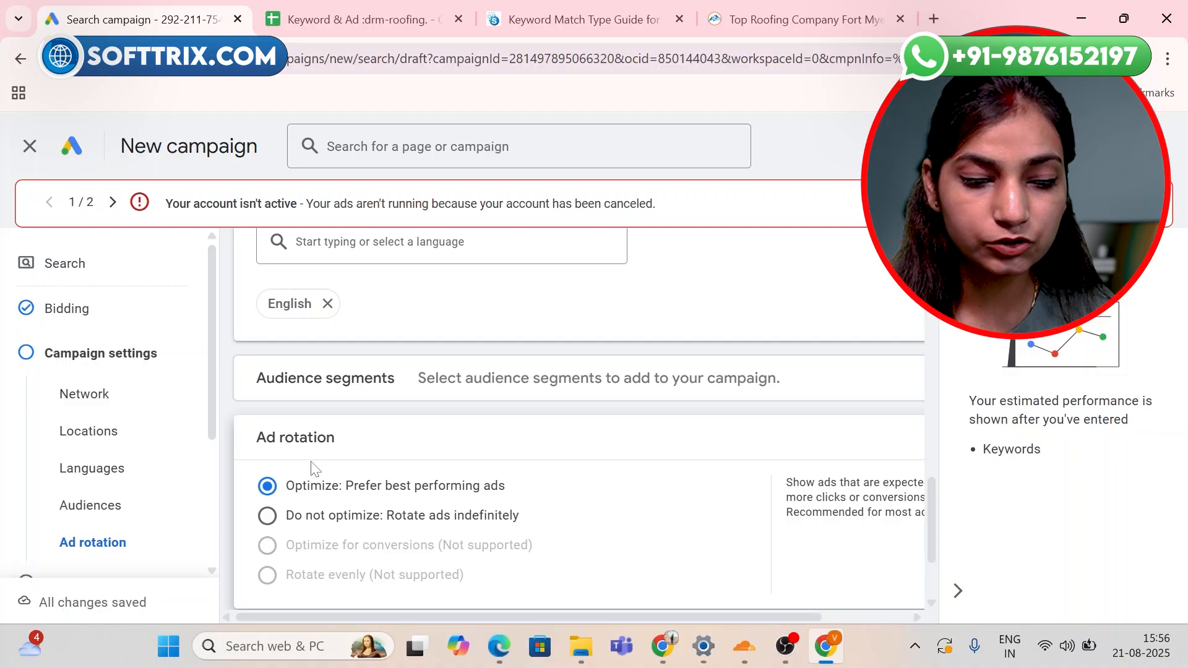
left_click(273, 519)
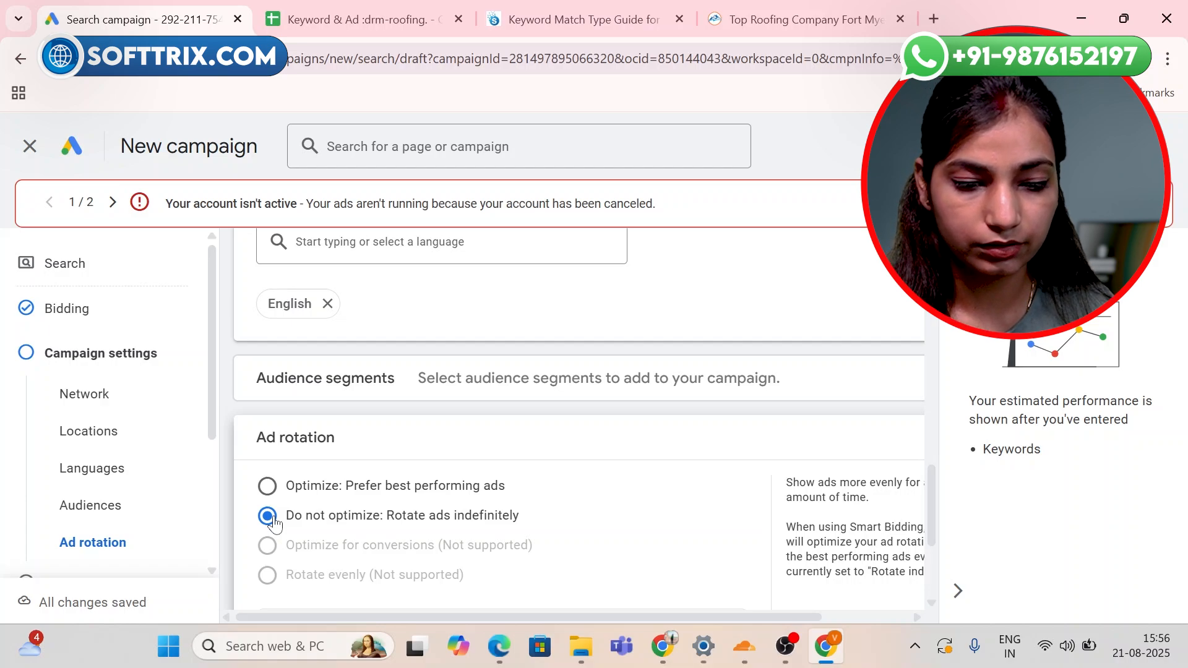
Leave AI Max turned off and skip keyword and asset generation to reach the keywords and ads stage.
scroll(485, 469, "down", 4)
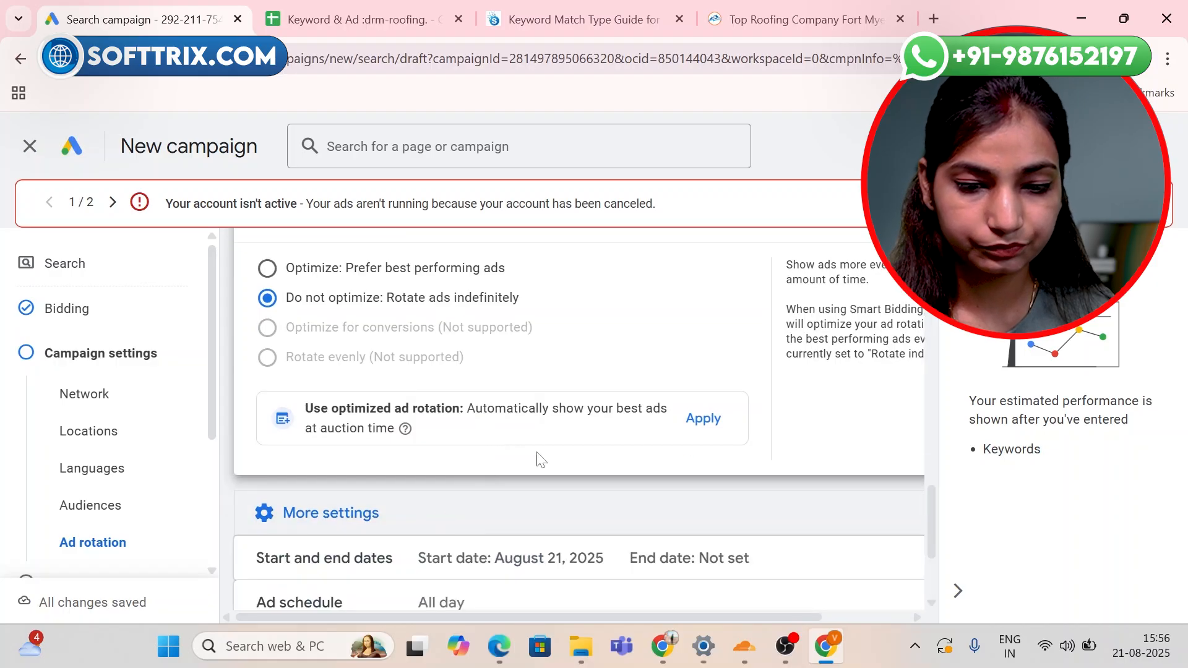
scroll(537, 461, "down", 3)
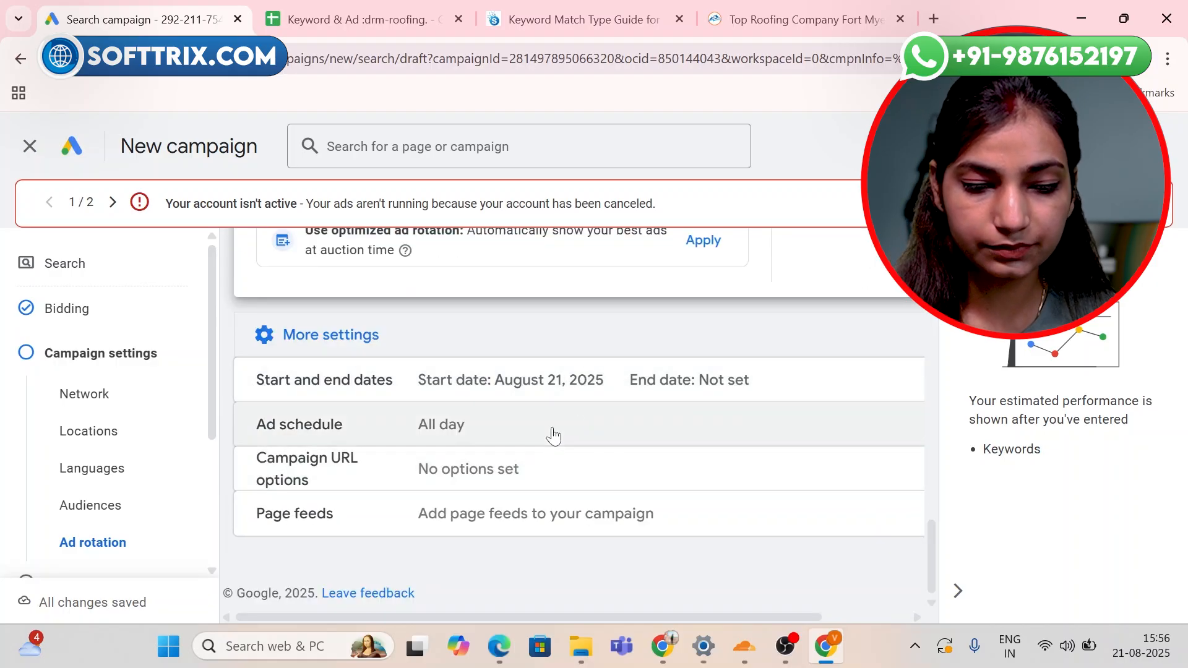
scroll(90, 474, "down", 3)
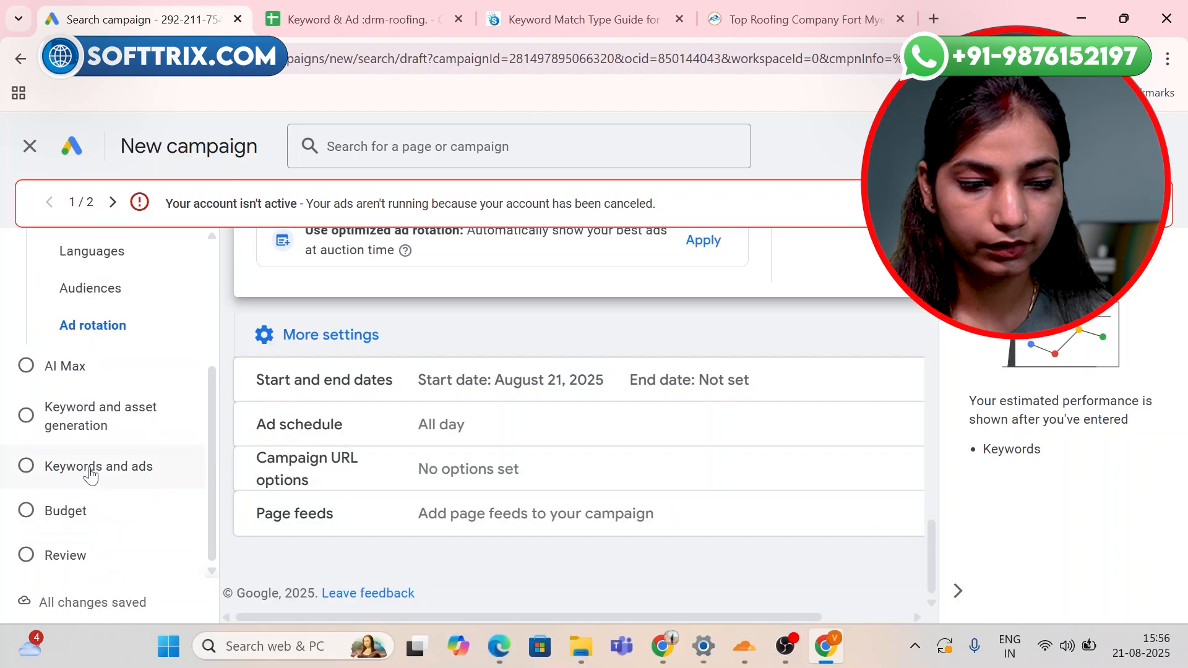
left_click(154, 378)
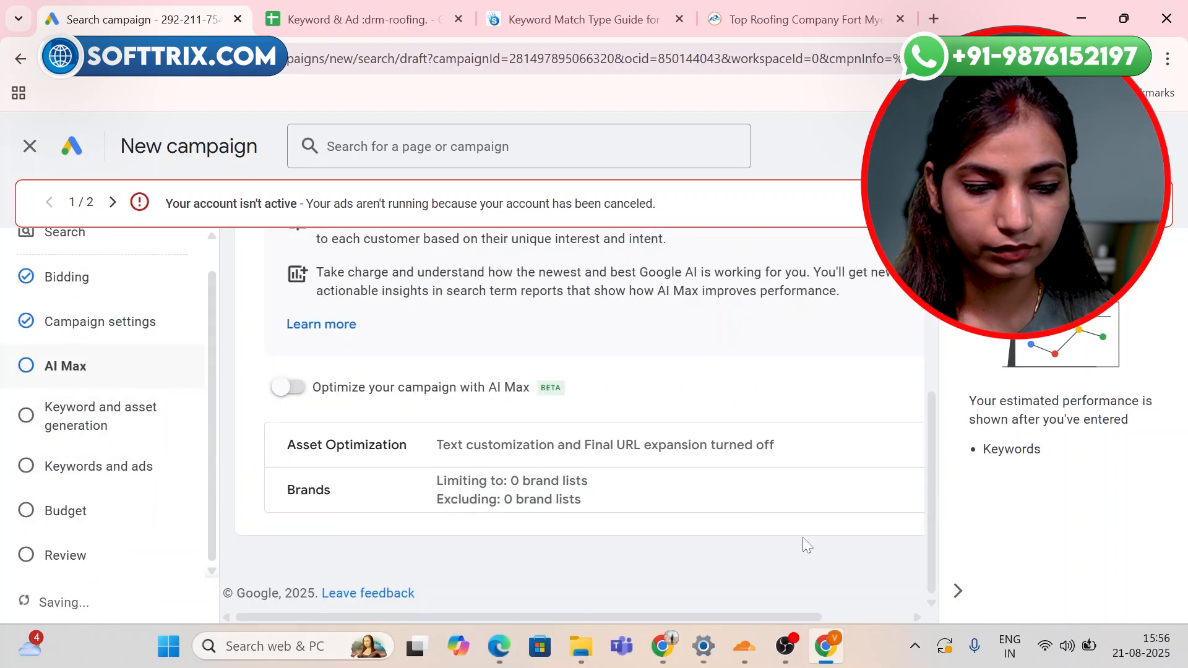
left_click(113, 417)
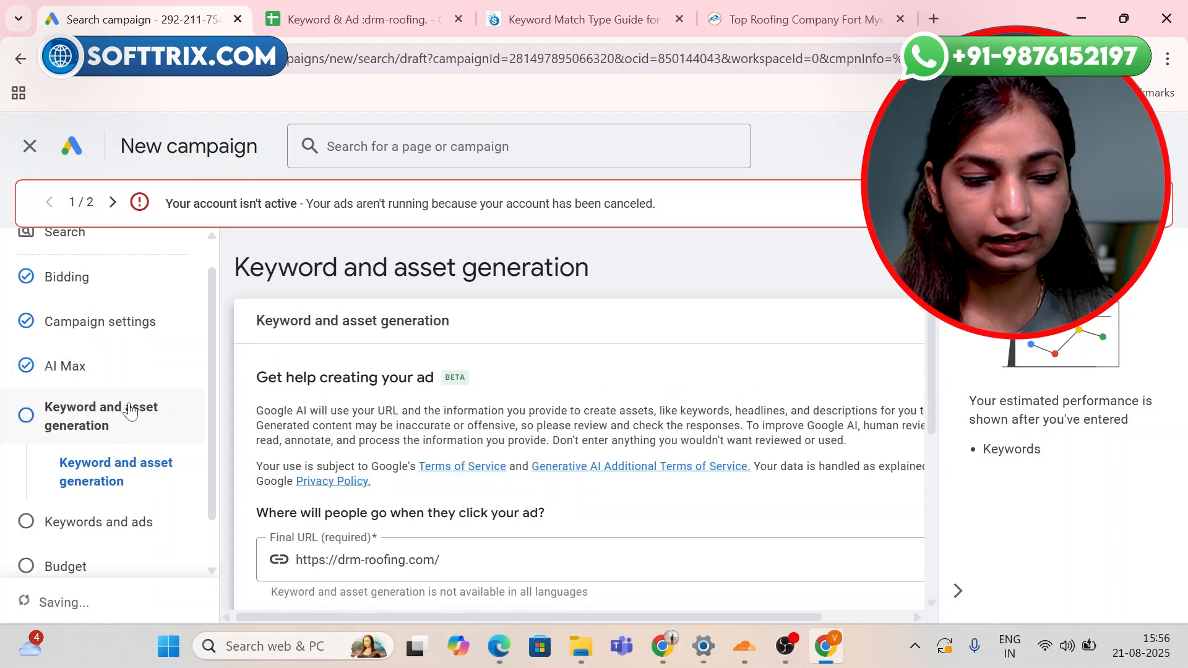
scroll(708, 425, "down", 5)
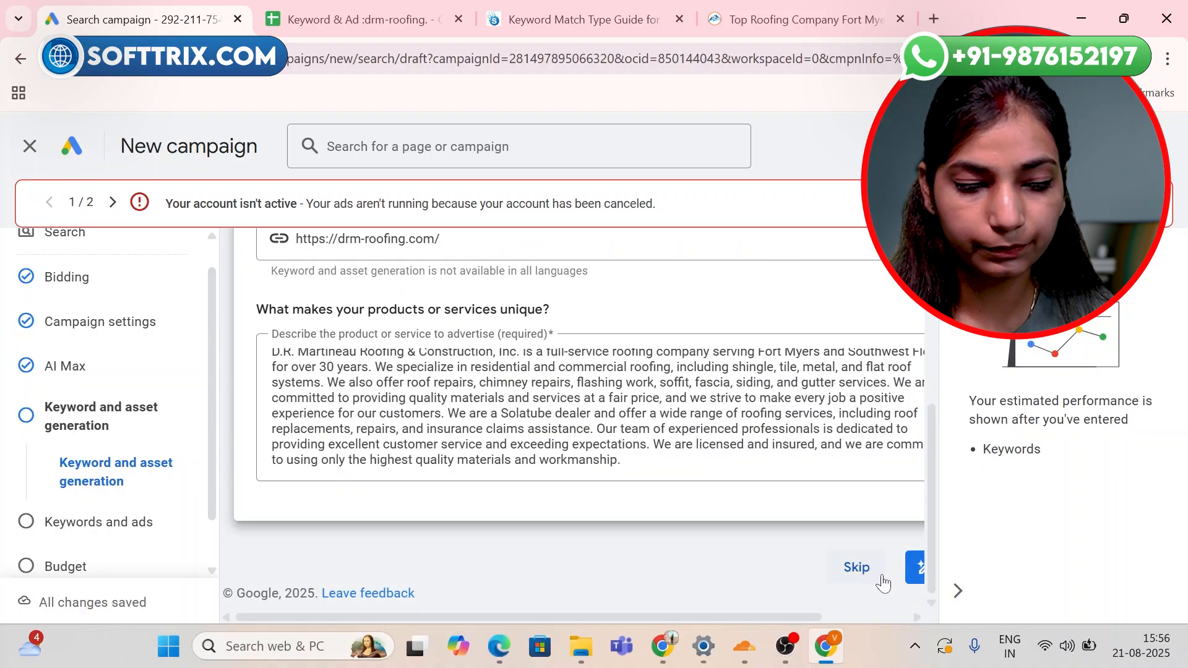
left_click(857, 568)
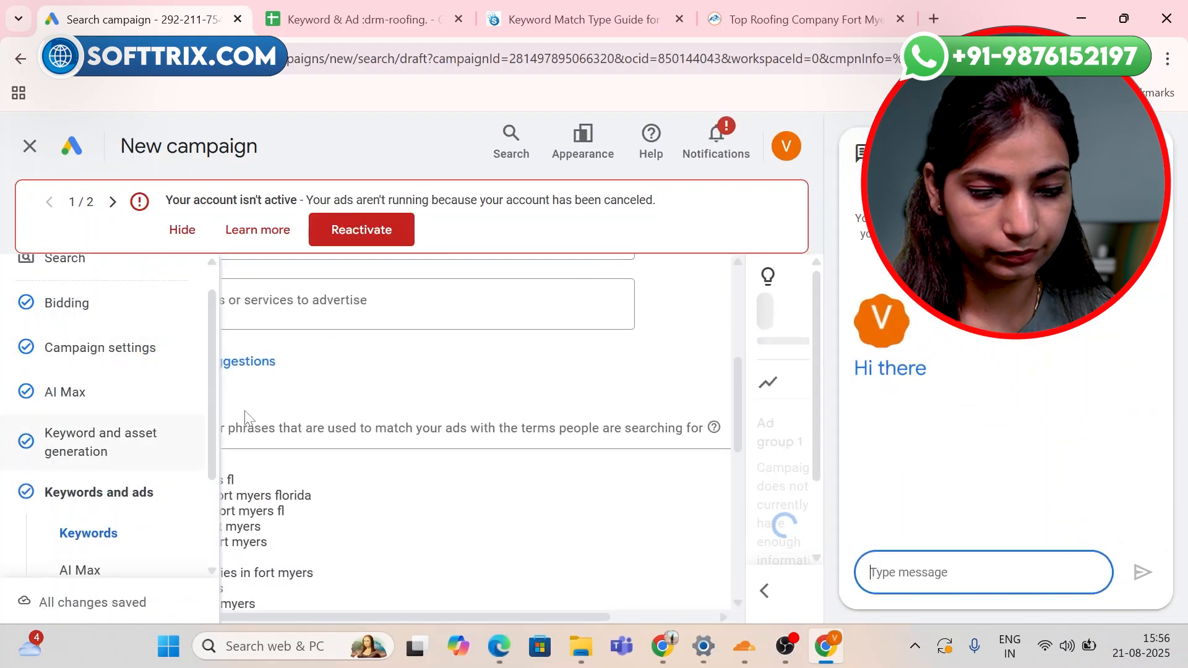
Remove all suggested keywords from the ad group's keyword box.
scroll(245, 419, "down", 5)
scroll(249, 501, "down", 5)
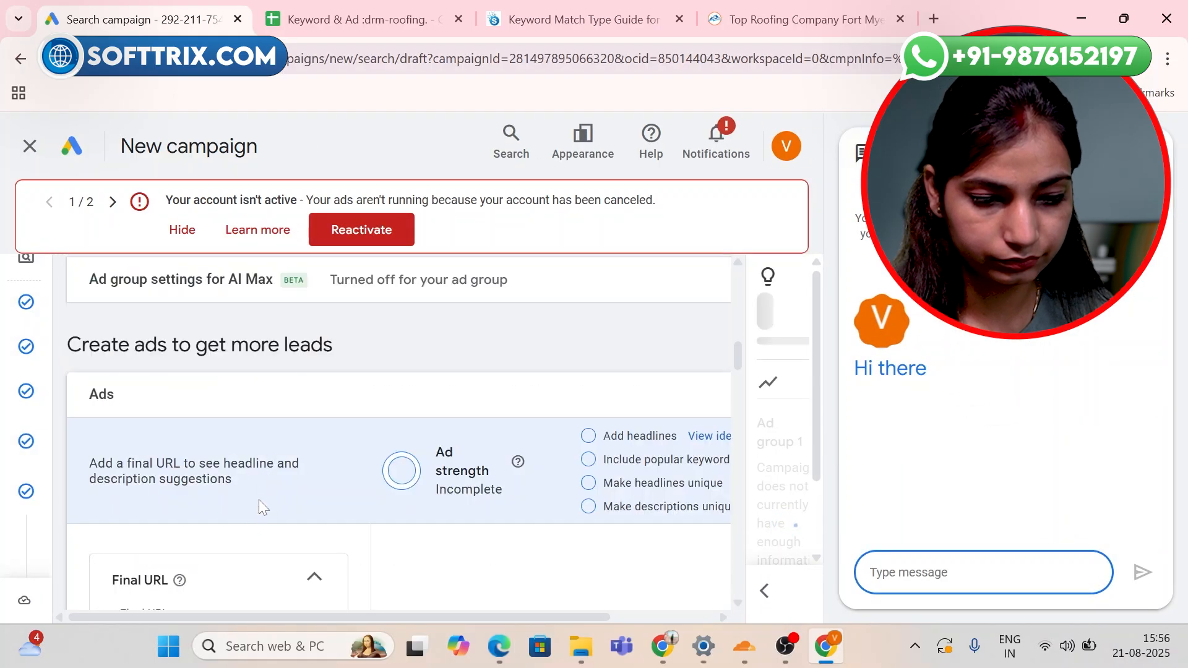
scroll(259, 499, "up", 4)
scroll(258, 433, "up", 2)
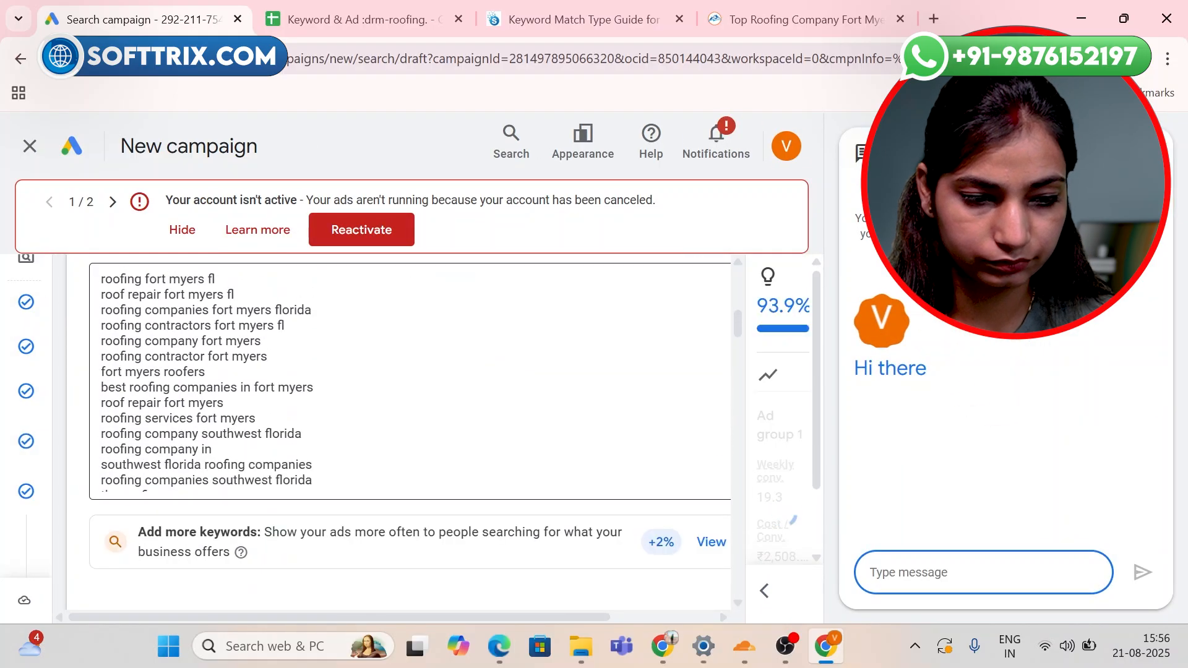
left_click(267, 402)
key("ctrl+a")
key("BackSpace")
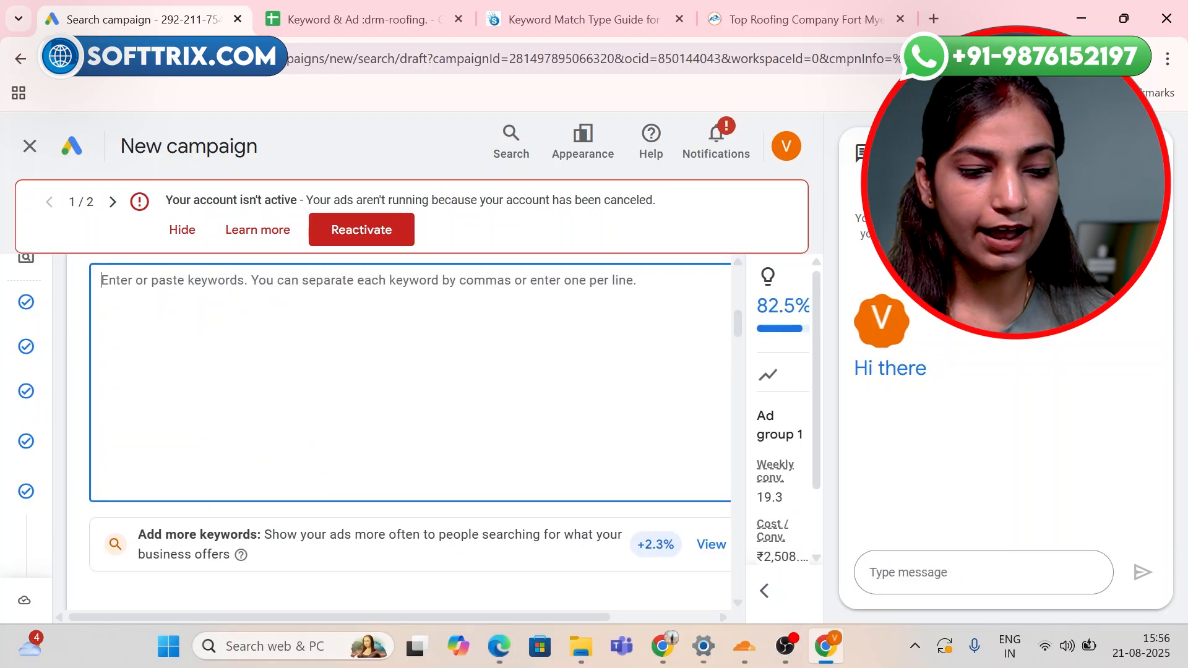
scroll(396, 433, "up", 4)
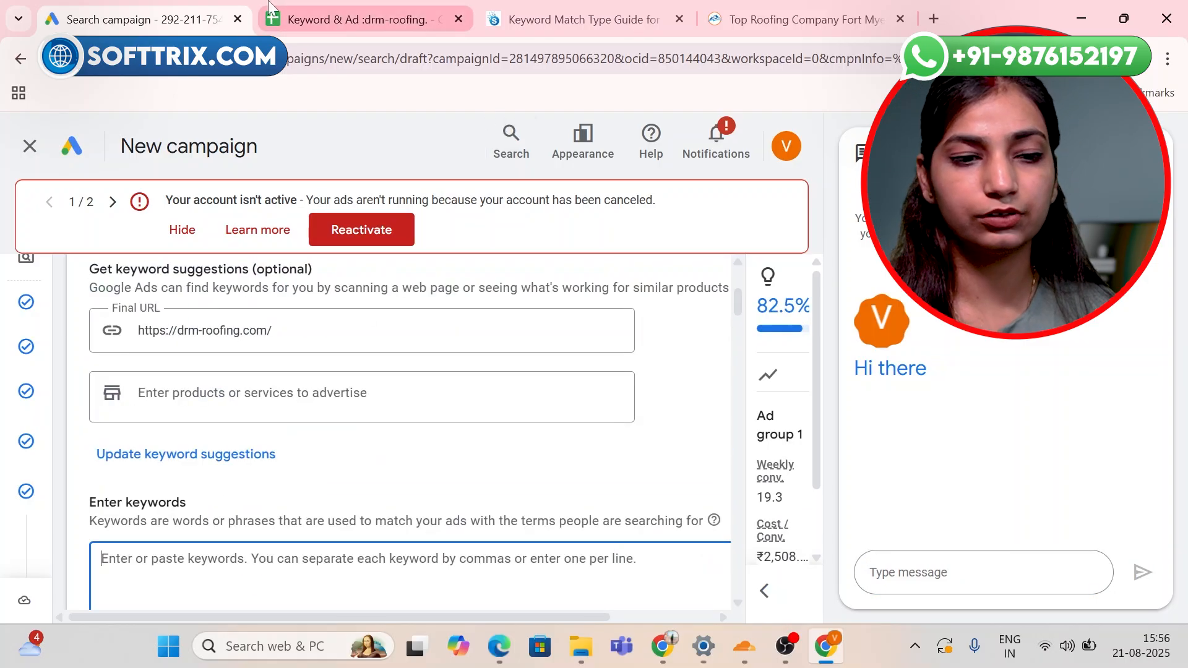
Switch to the Keyword & Ad spreadsheet and copy the Residential Roofing keywords in C2:C18 of the Keywords sheet.
left_click(290, 8)
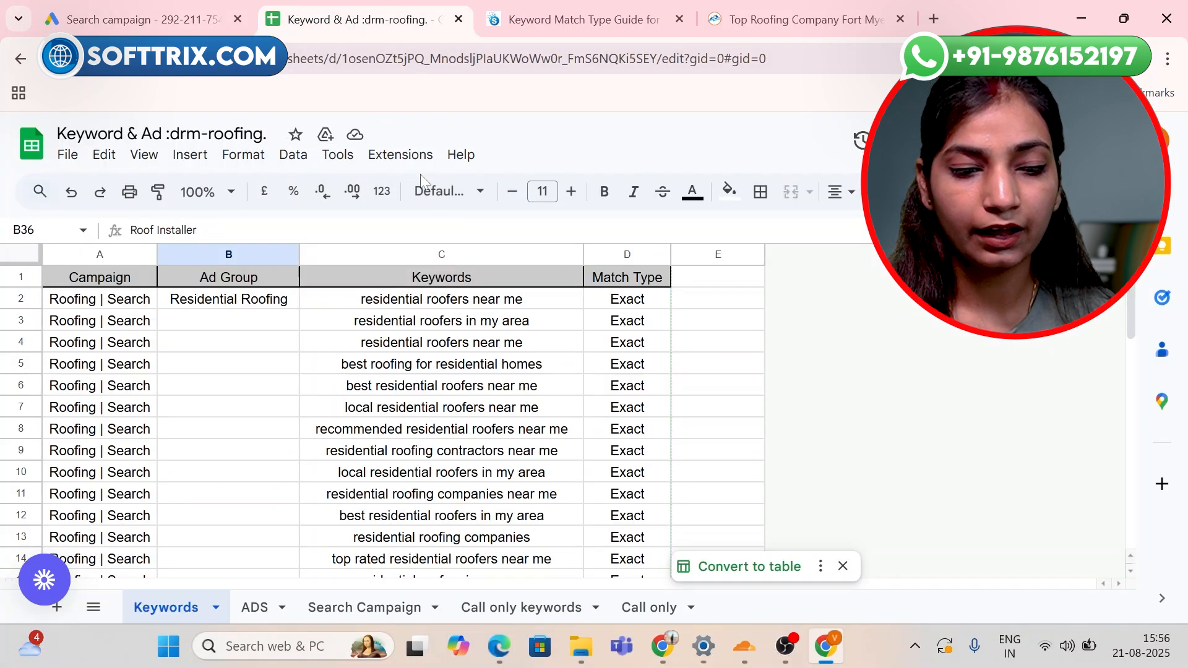
scroll(402, 307, "down", 1)
scroll(403, 307, "up", 1)
left_click_drag(401, 304, 350, 555)
scroll(370, 392, "down", 2)
key("ctrl+c")
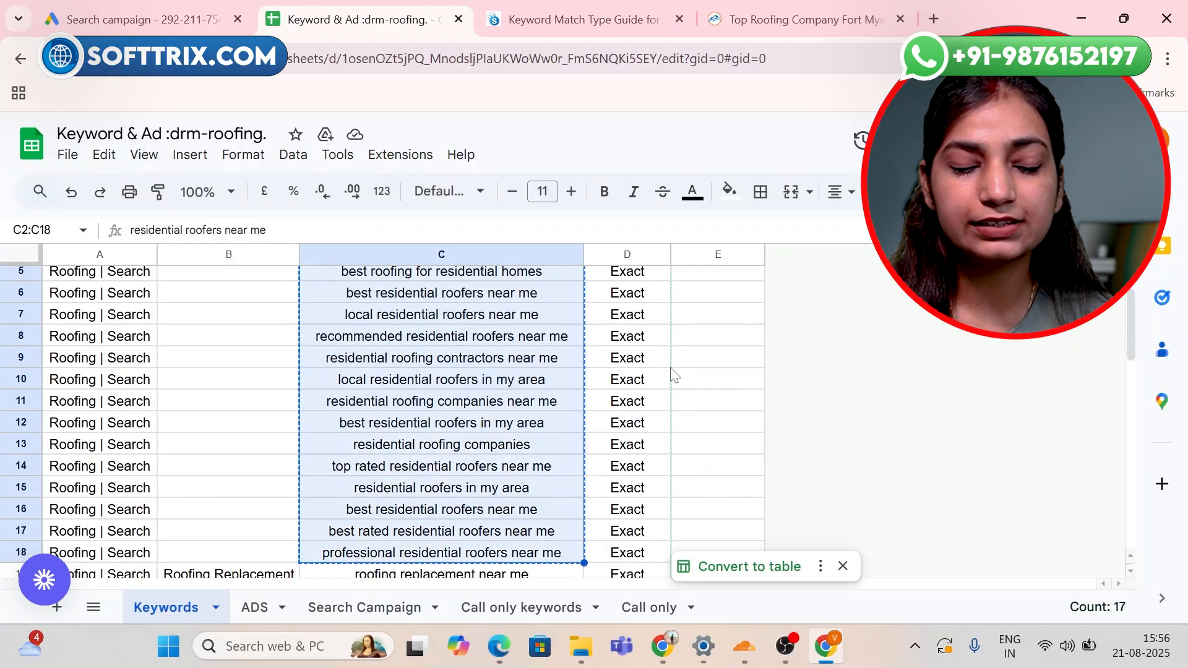
scroll(675, 371, "up", 2)
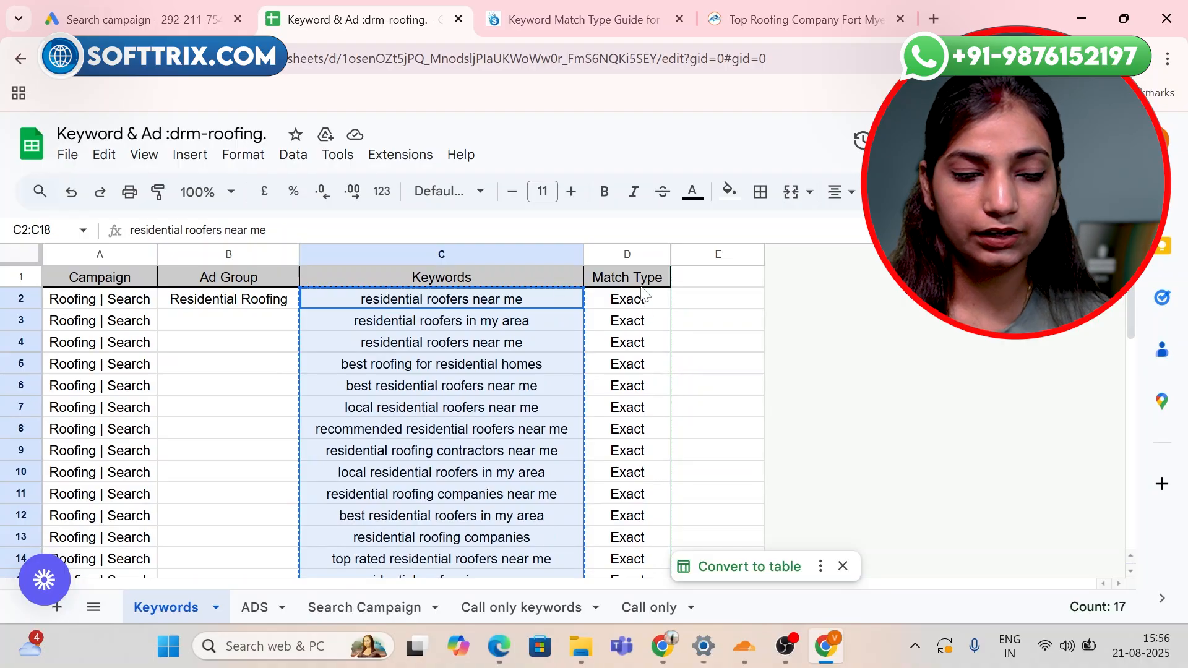
Switch to the Softtrix Keyword Match Type tool and generate phrase match and exact match versions of the copied residential roofing keywords.
left_click(109, 9)
scroll(384, 453, "down", 1)
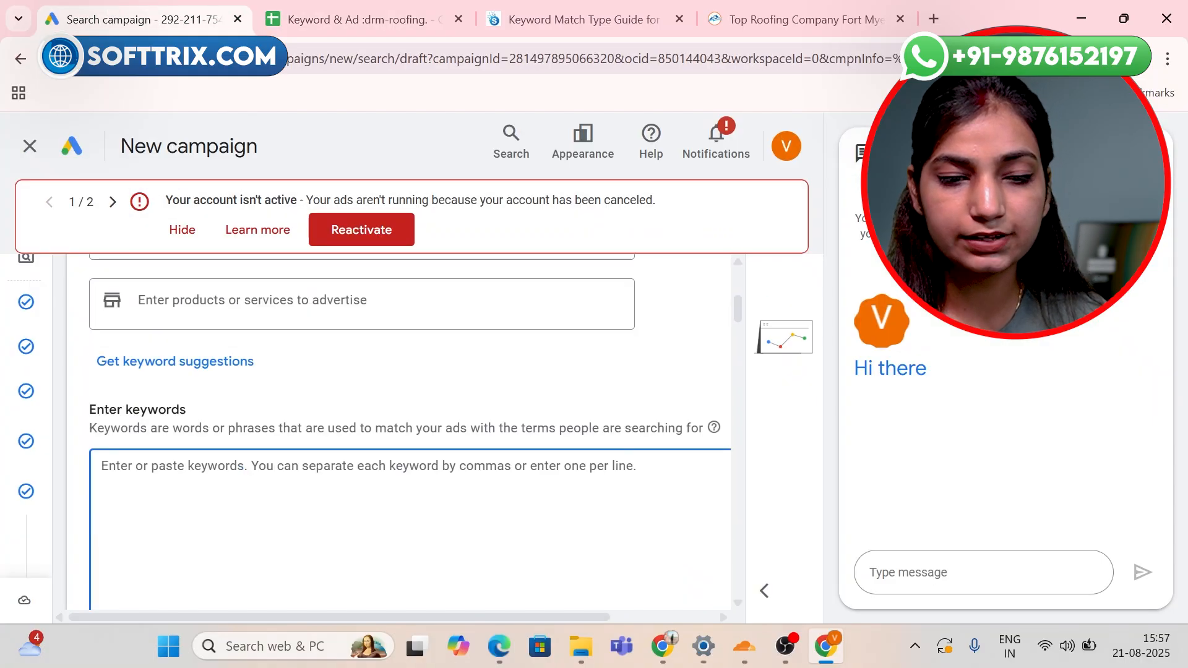
left_click(560, 9)
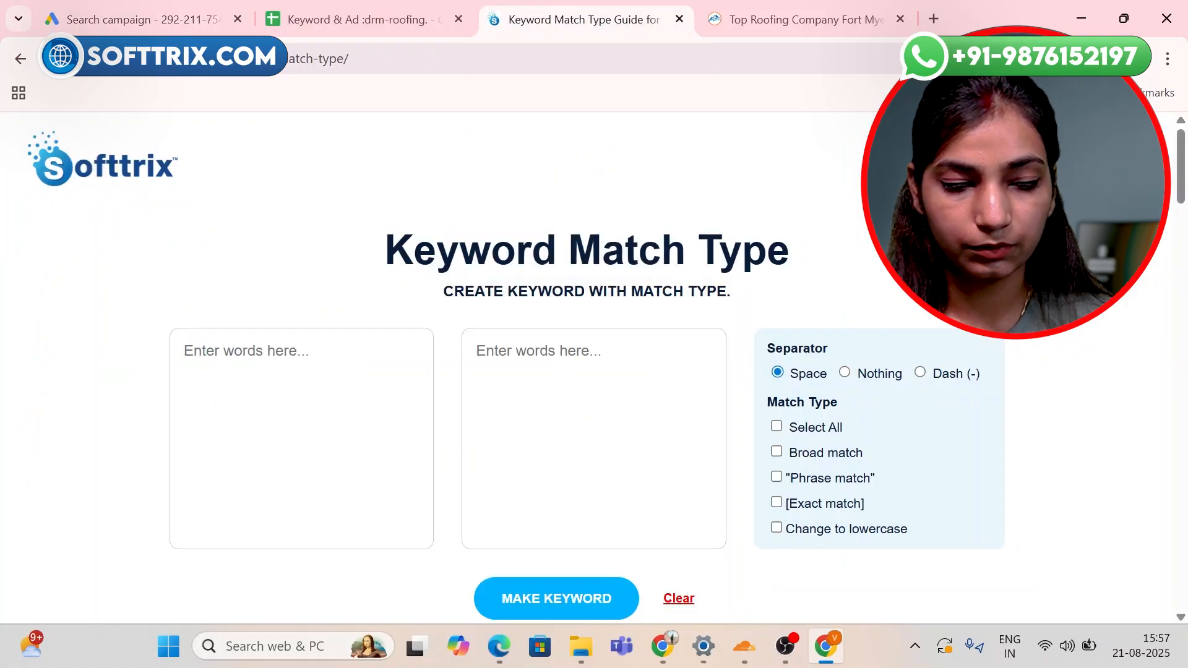
left_click(301, 433)
key("ctrl+v")
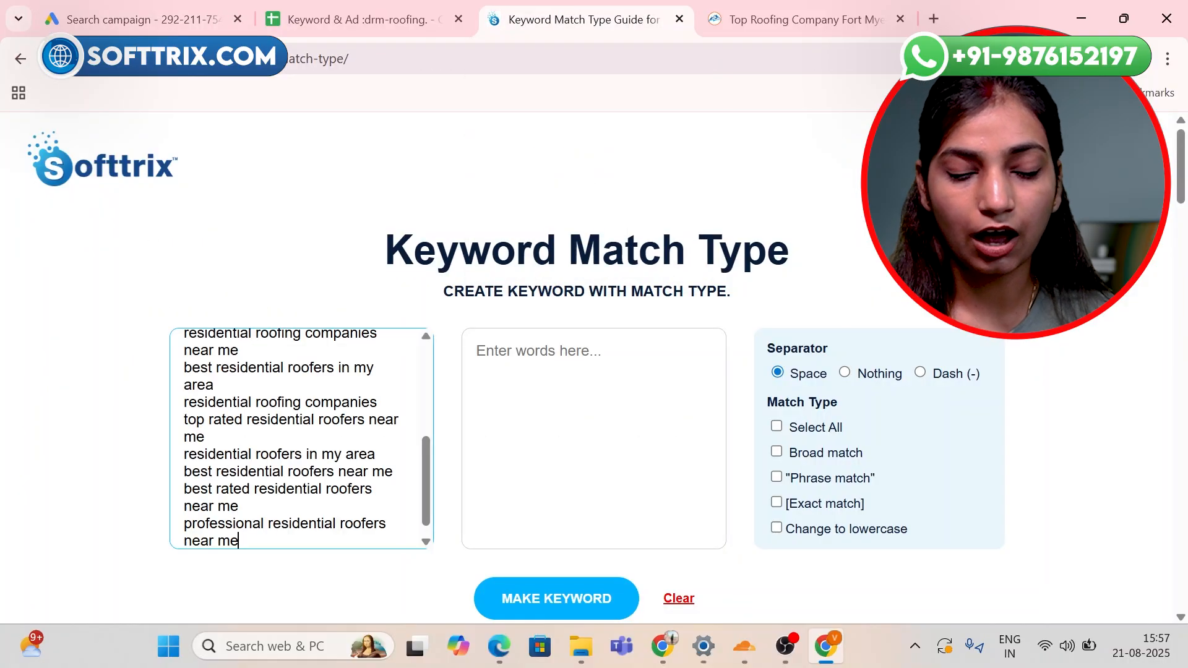
left_click(777, 503)
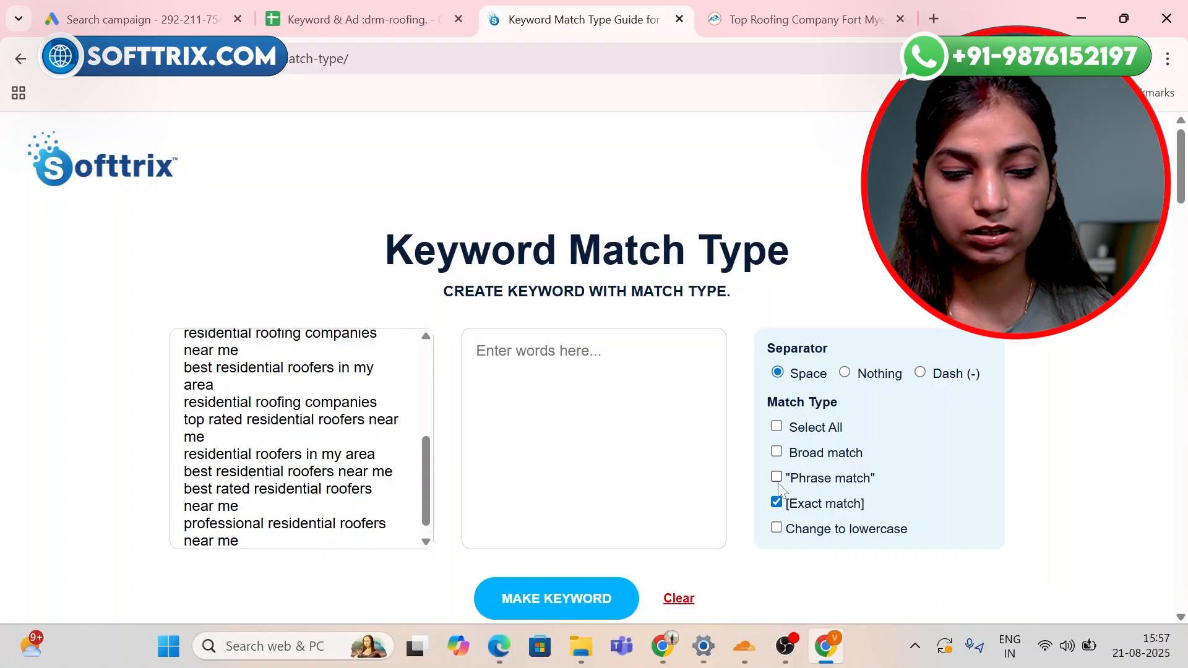
left_click(570, 607)
scroll(570, 607, "down", 6)
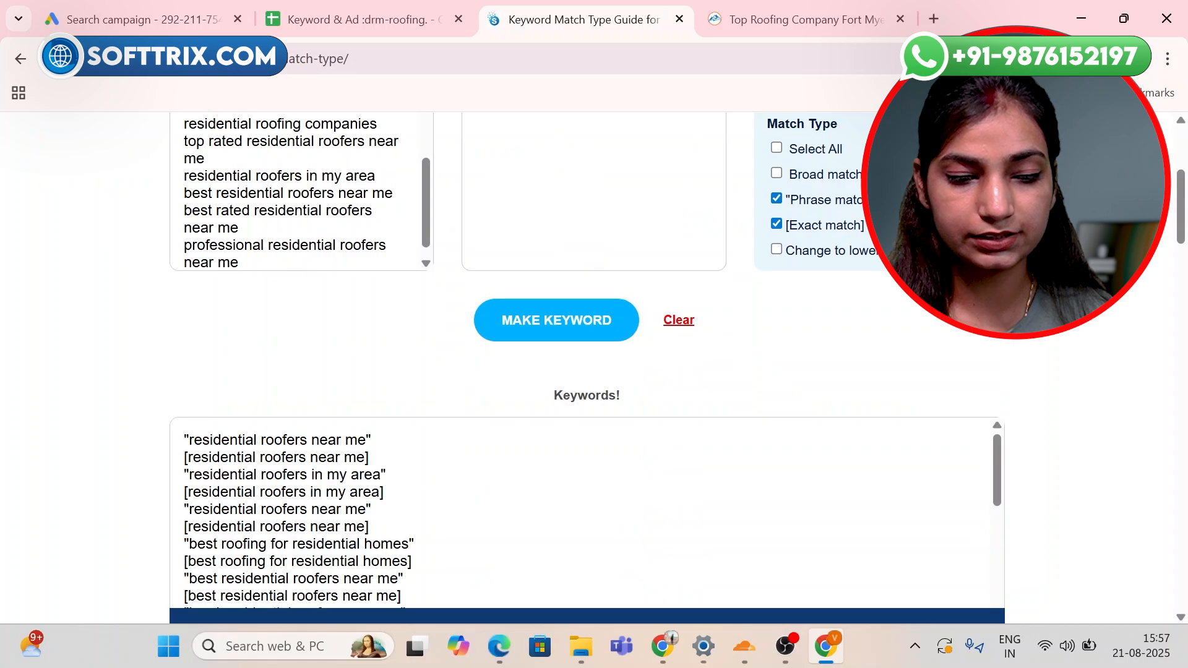
Regenerate the residential roofing keywords as exact match only and copy the resulting keyword list.
scroll(588, 514, "up", 3)
scroll(681, 324, "up", 5)
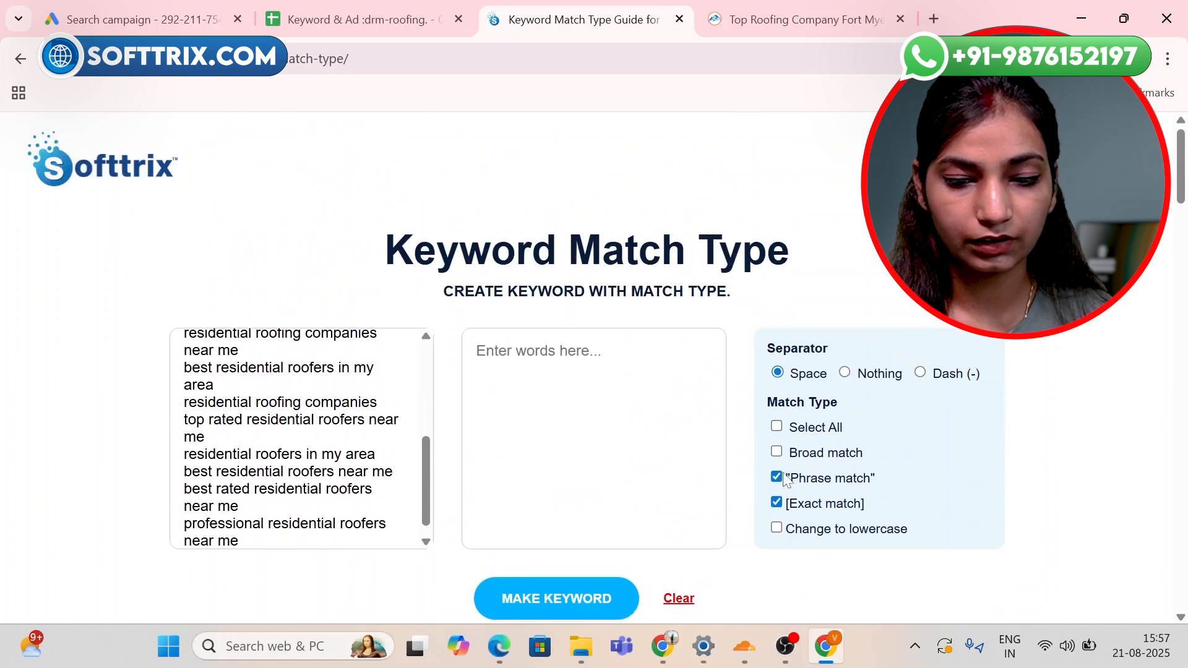
scroll(517, 459, "down", 3)
left_click(557, 414)
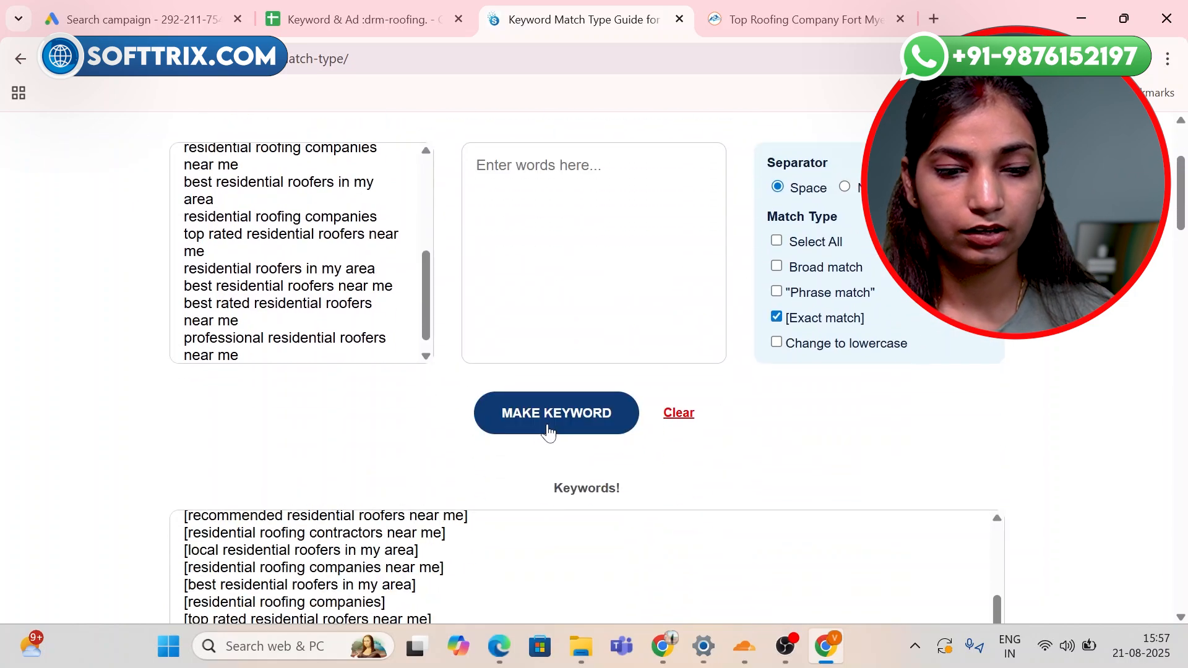
scroll(557, 414, "down", 6)
left_click(689, 252)
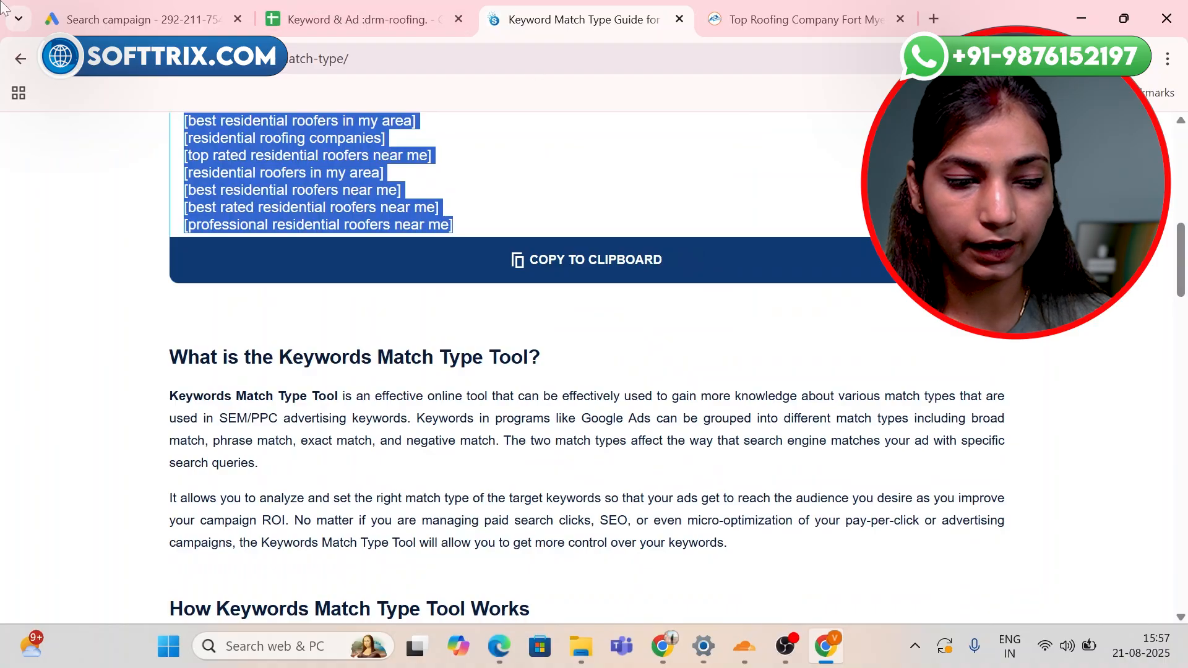
Switch to the Google Ads campaign, paste the exact match keywords into the ad group's keyword box and close the chat panel.
left_click(96, 9)
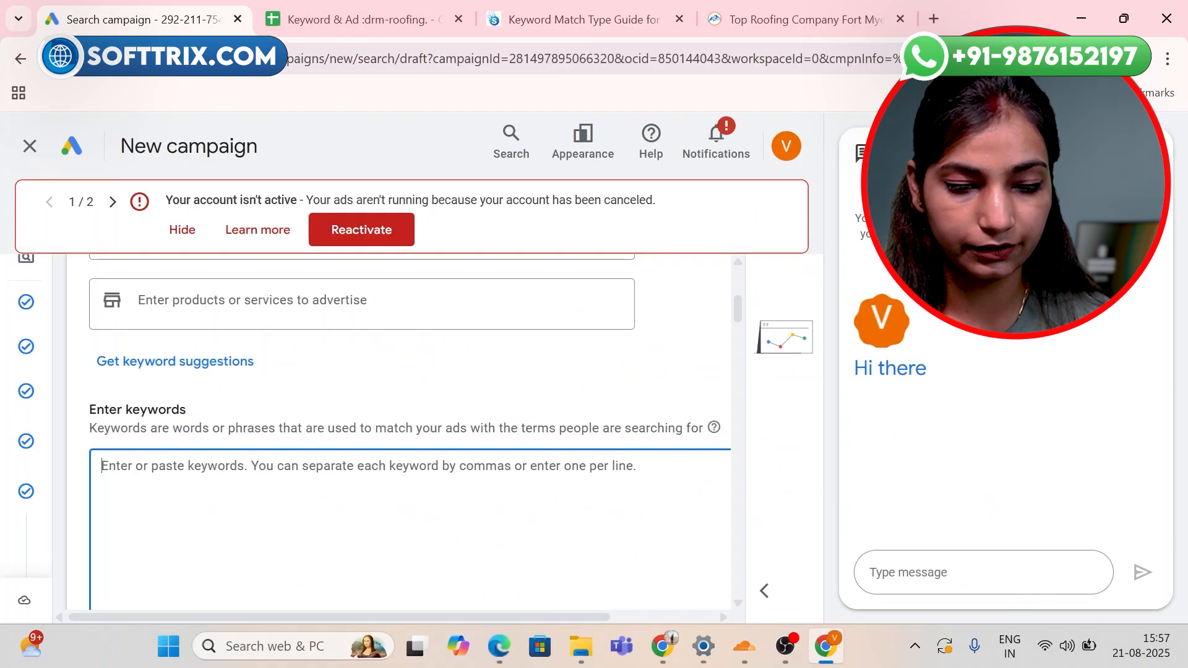
key("ctrl+v")
scroll(375, 509, "down", 4)
scroll(375, 504, "down", 7)
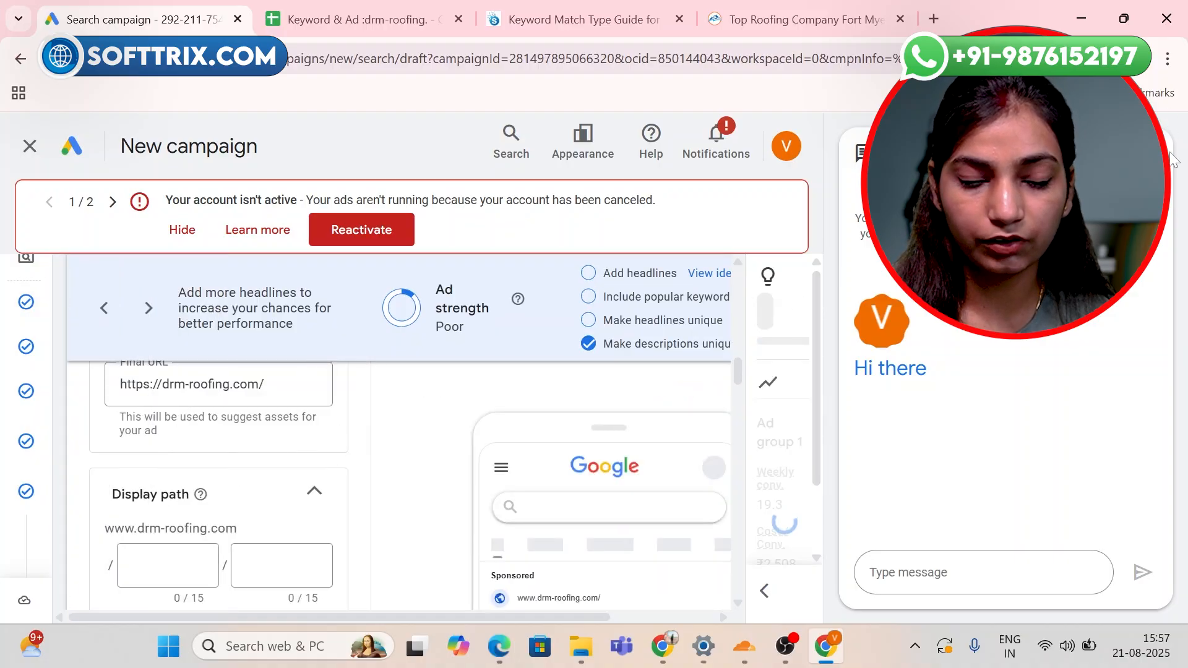
left_click(1149, 152)
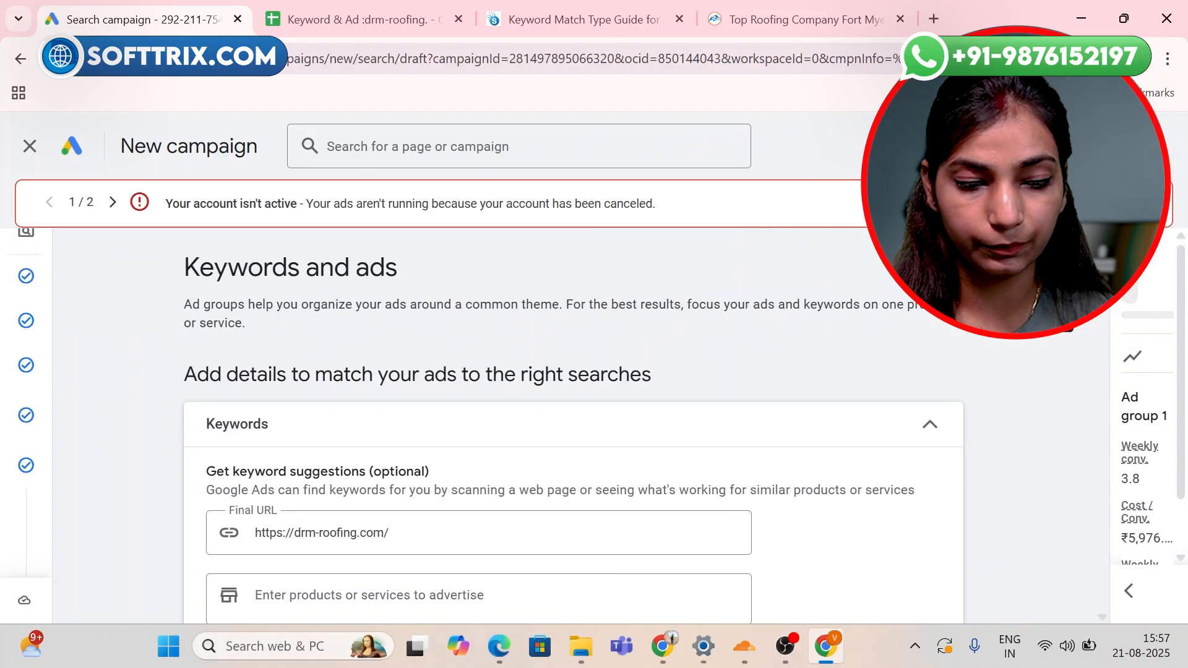
Copy the final URL in D21 of the Keyword & Ad spreadsheet's ADS sheet and return to the Google Ads campaign.
scroll(348, 241, "down", 1)
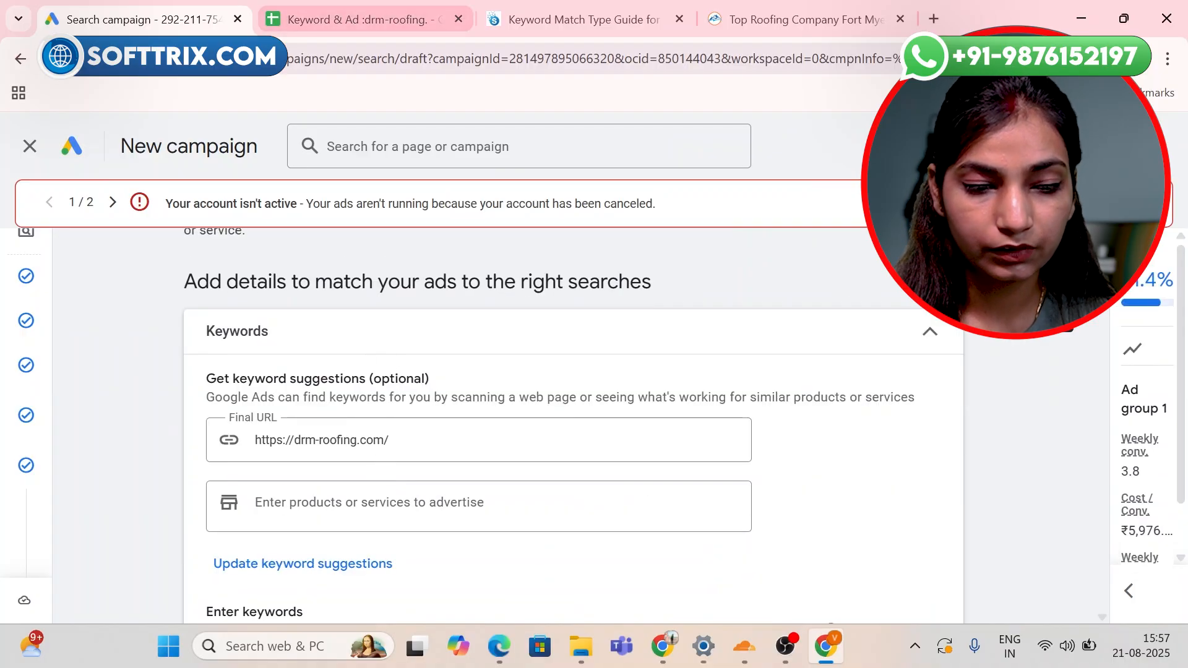
scroll(356, 485, "down", 2)
scroll(356, 484, "up", 1)
scroll(470, 372, "up", 3)
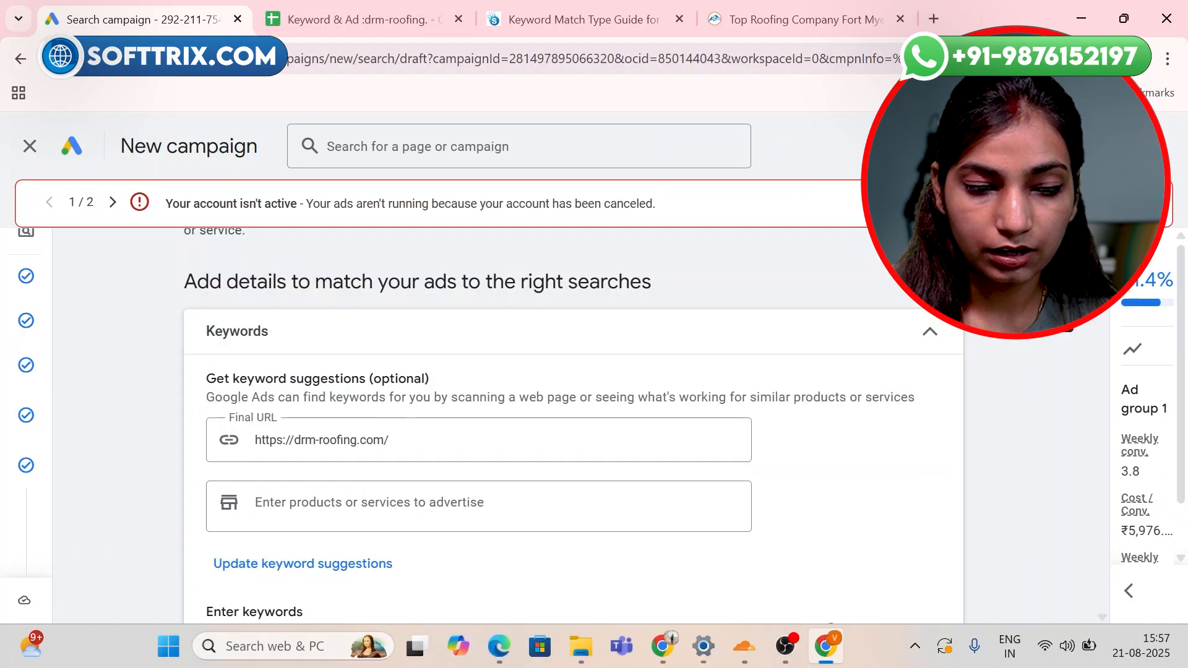
triple_click(384, 422)
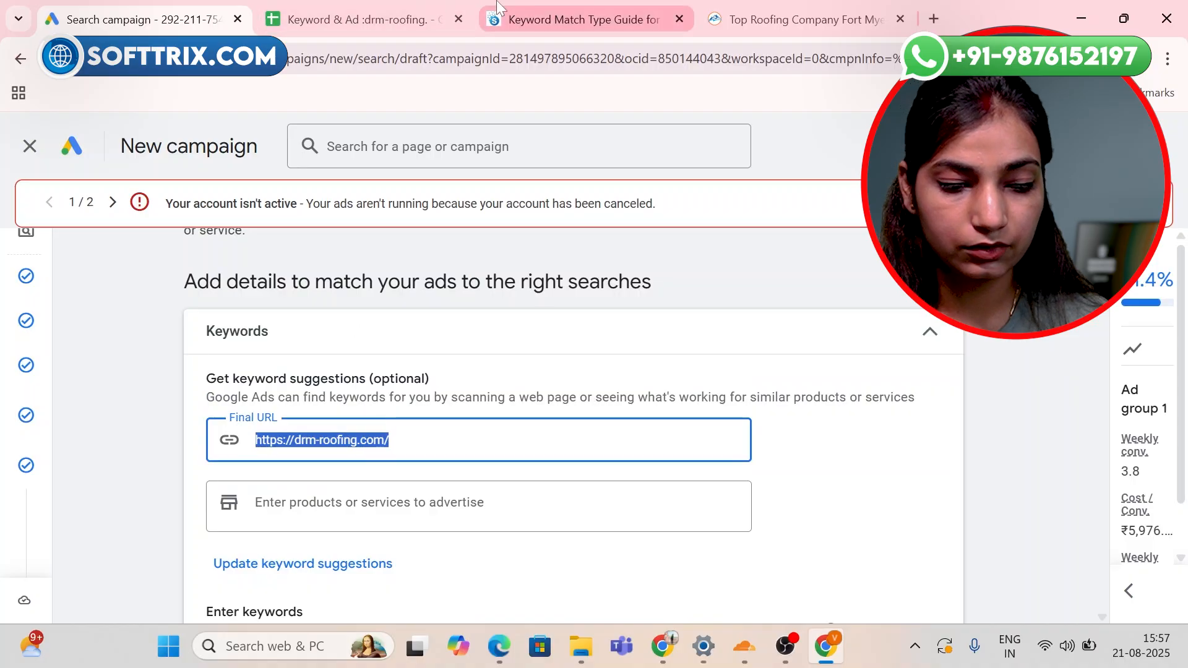
left_click(356, 20)
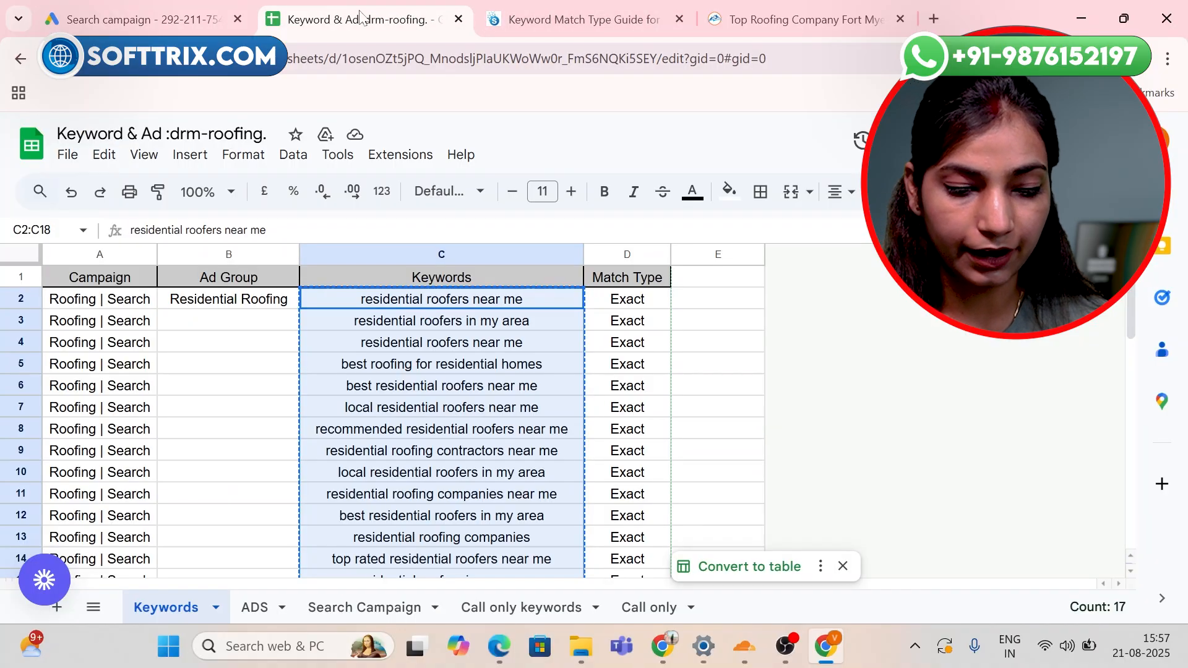
left_click(276, 610)
scroll(637, 477, "down", 3)
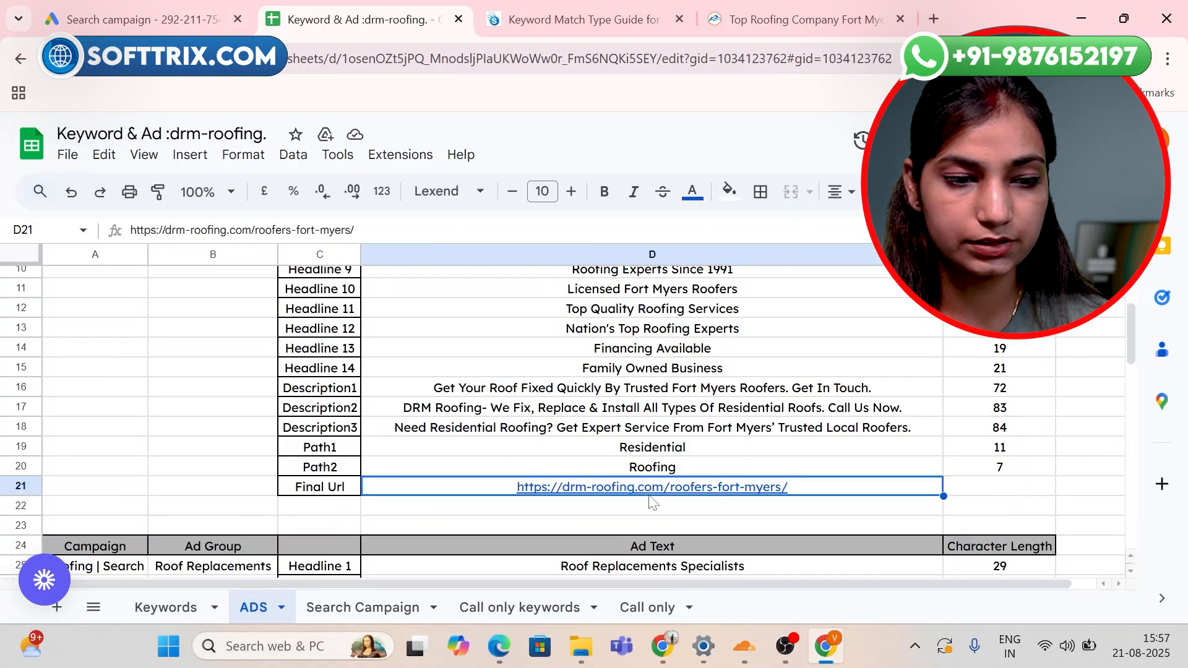
key("ctrl+c")
left_click(216, 14)
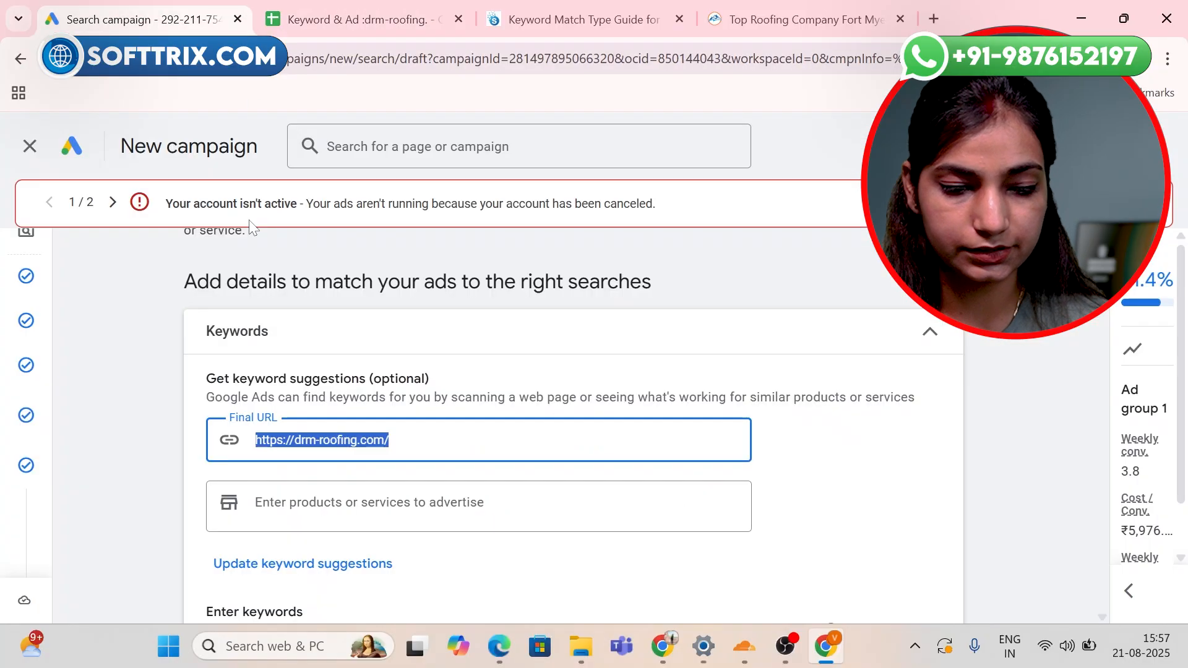
key("ctrl+v")
scroll(371, 489, "down", 8)
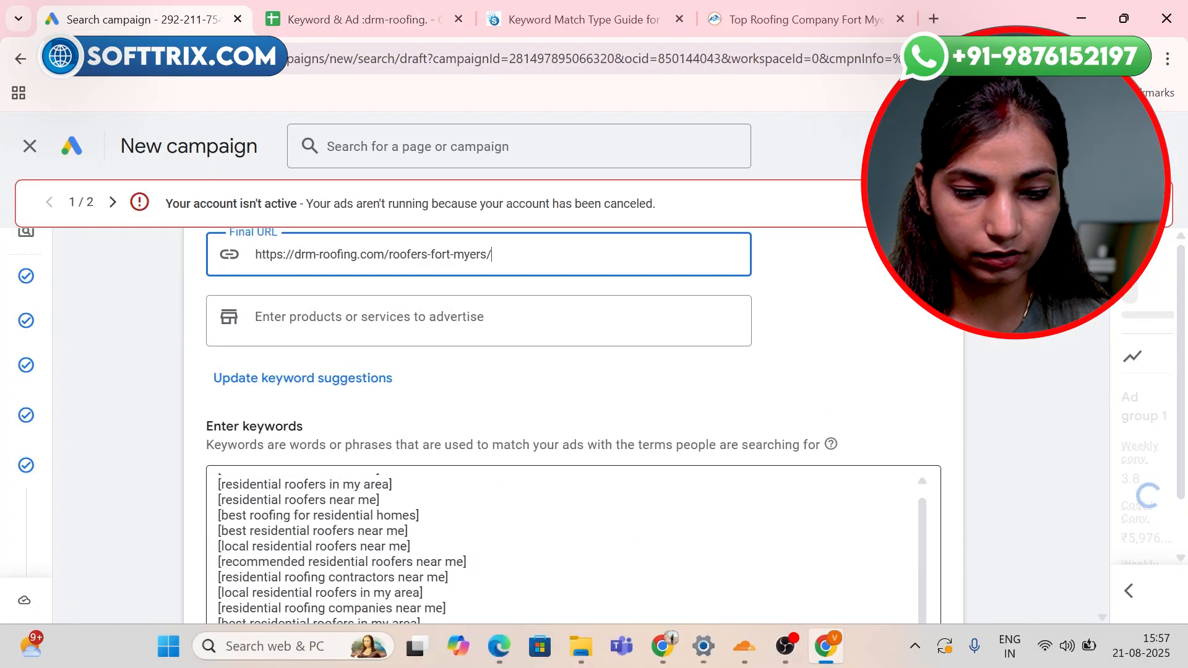
scroll(964, 471, "down", 5)
scroll(963, 470, "down", 10)
scroll(116, 444, "up", 15)
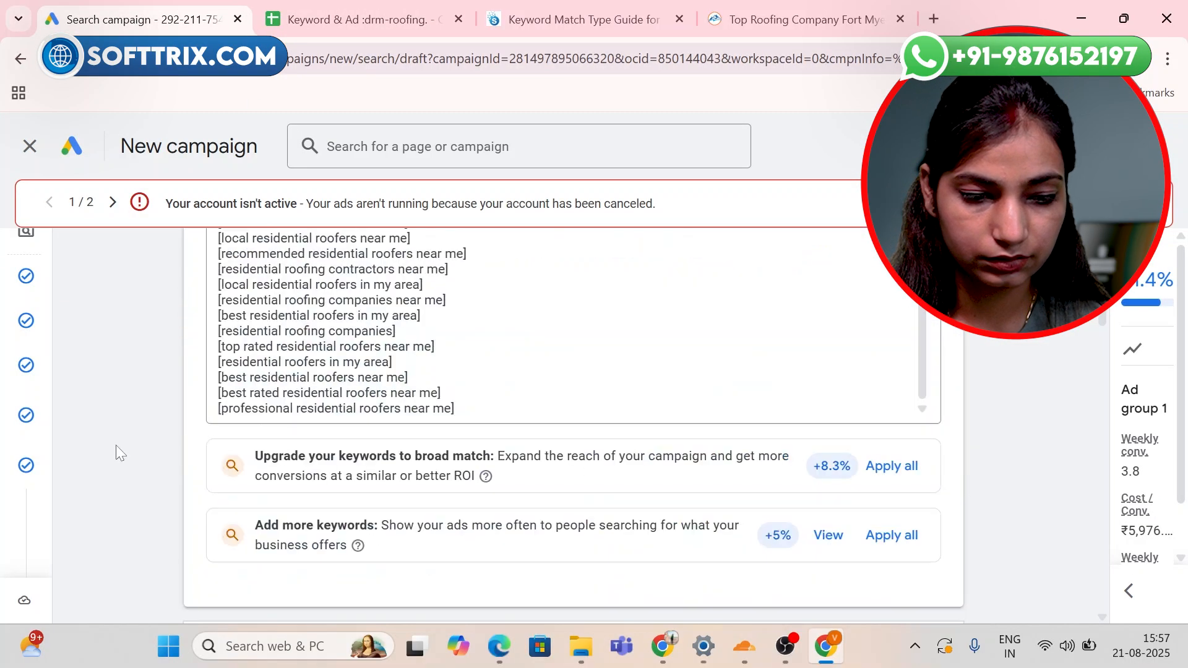
key("ctrl+z")
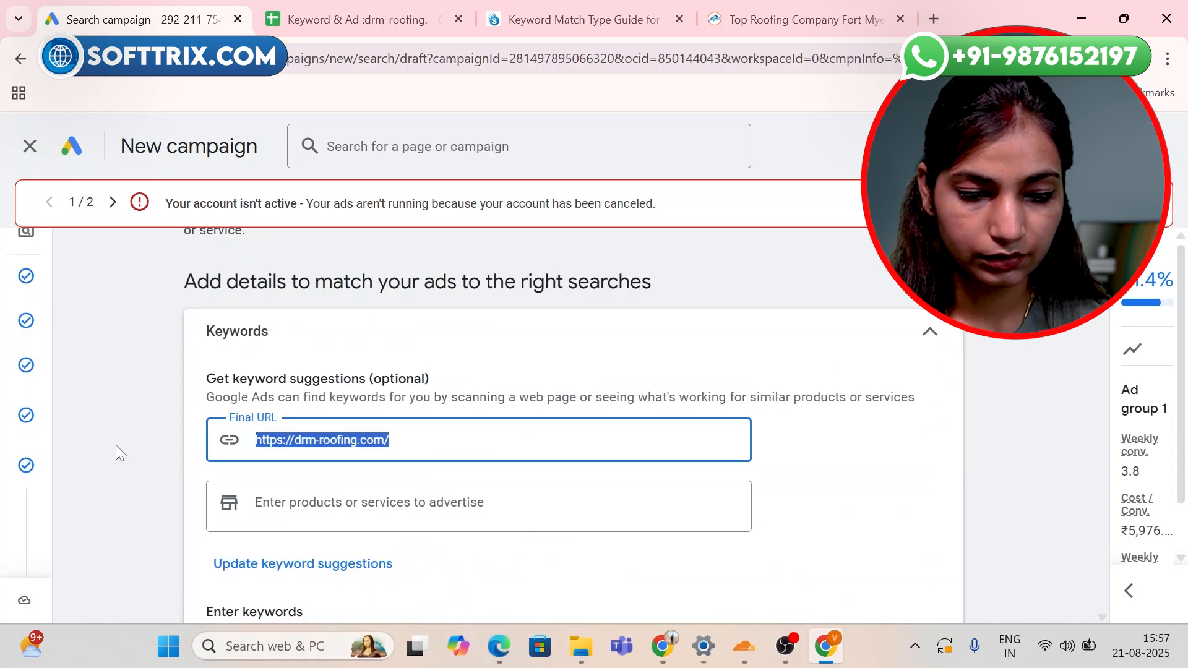
scroll(117, 444, "down", 10)
scroll(506, 450, "down", 10)
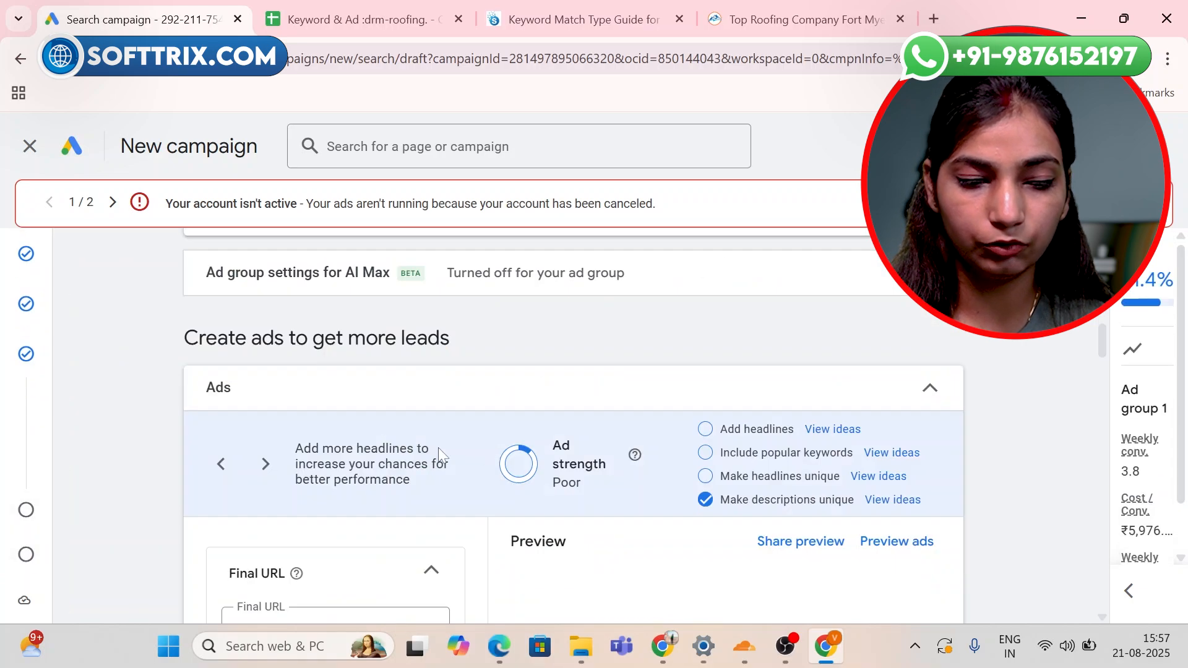
triple_click(386, 444)
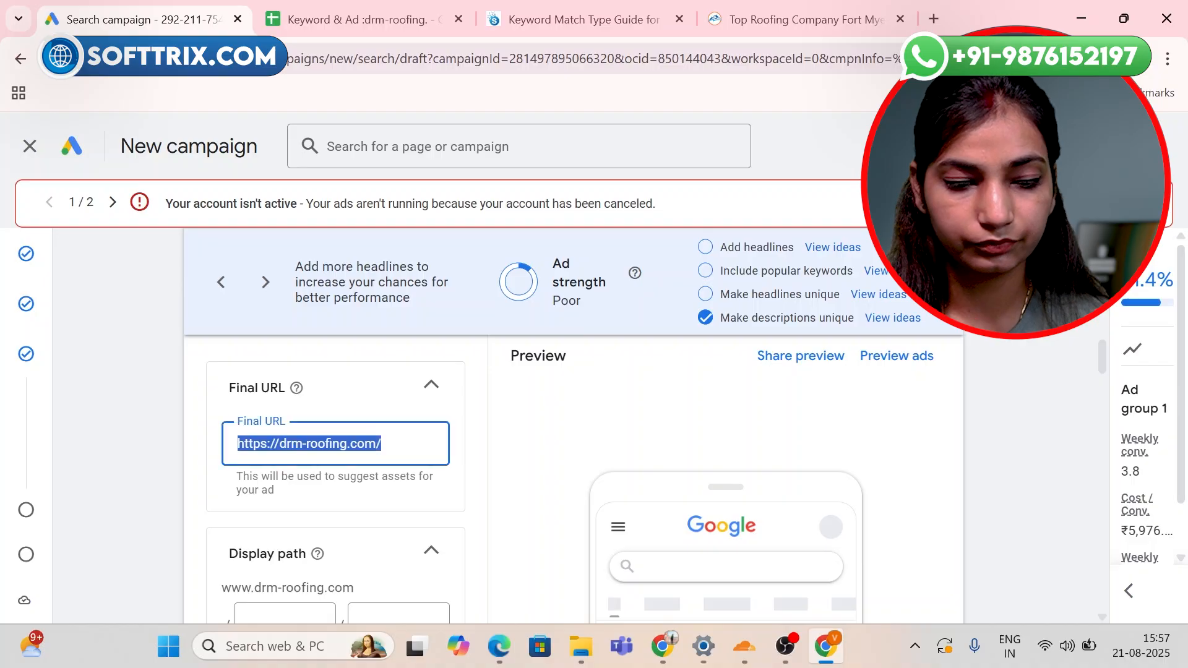
key("ctrl+v")
scroll(386, 444, "down", 4)
scroll(386, 444, "up", 2)
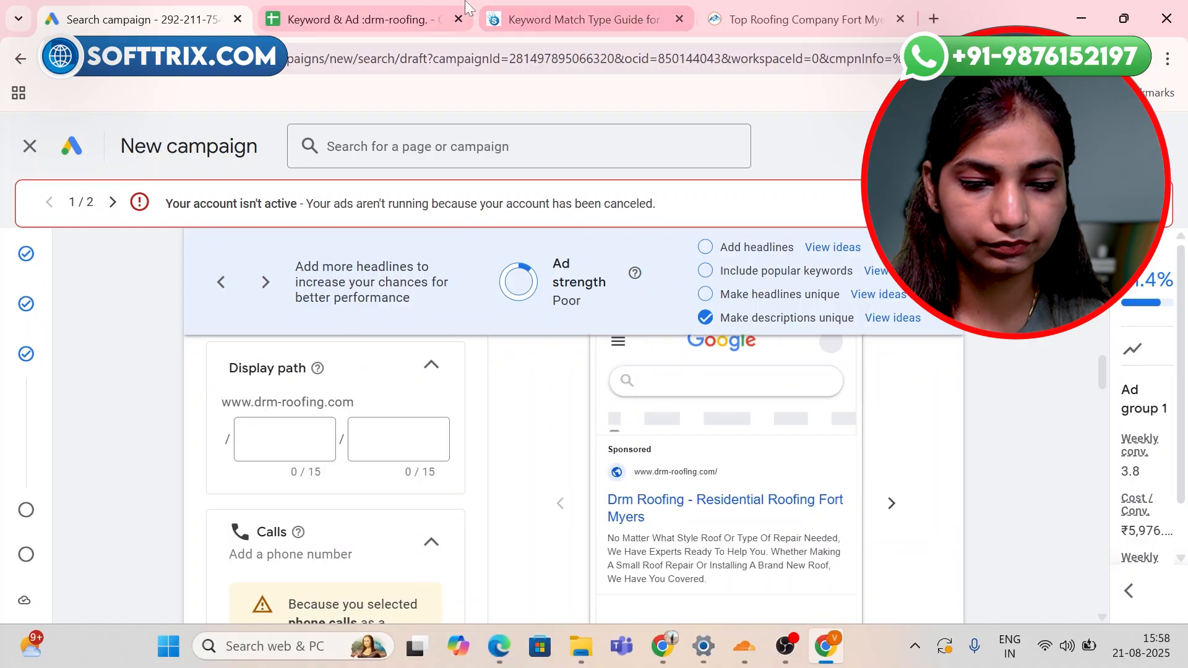
Copy Path1 "Residential" from the ADS sheet of the Keyword & Ad spreadsheet into the first display path field in Google Ads.
left_click(370, 6)
left_click(599, 446)
key("ctrl+c")
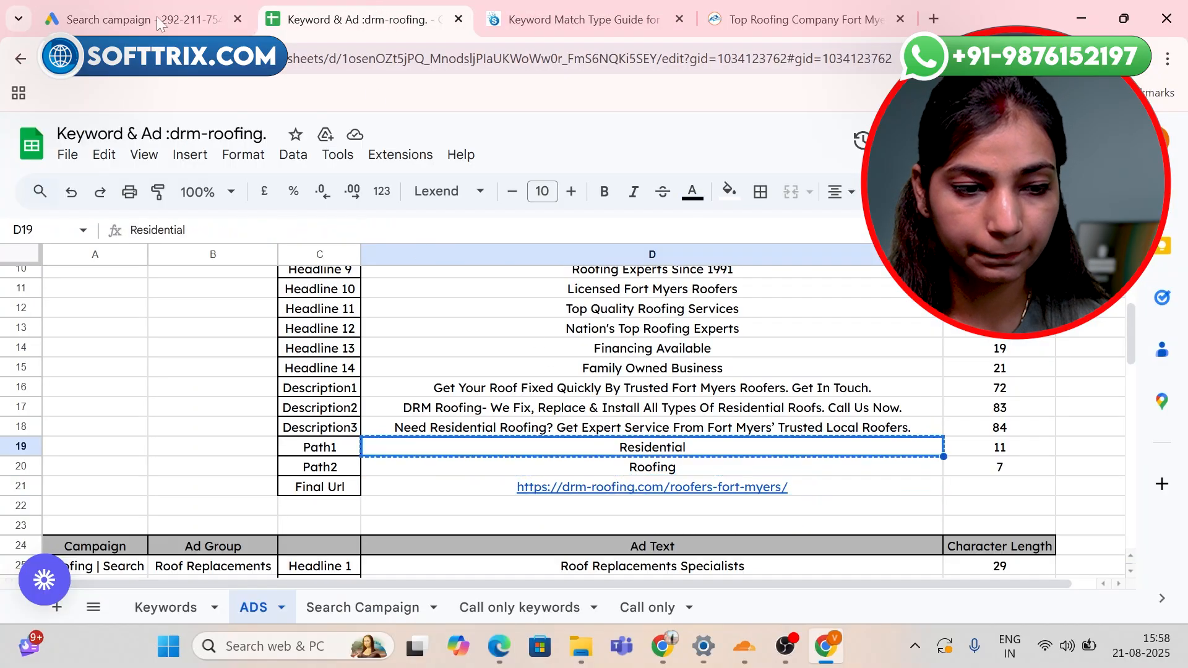
left_click(143, 19)
left_click(266, 459)
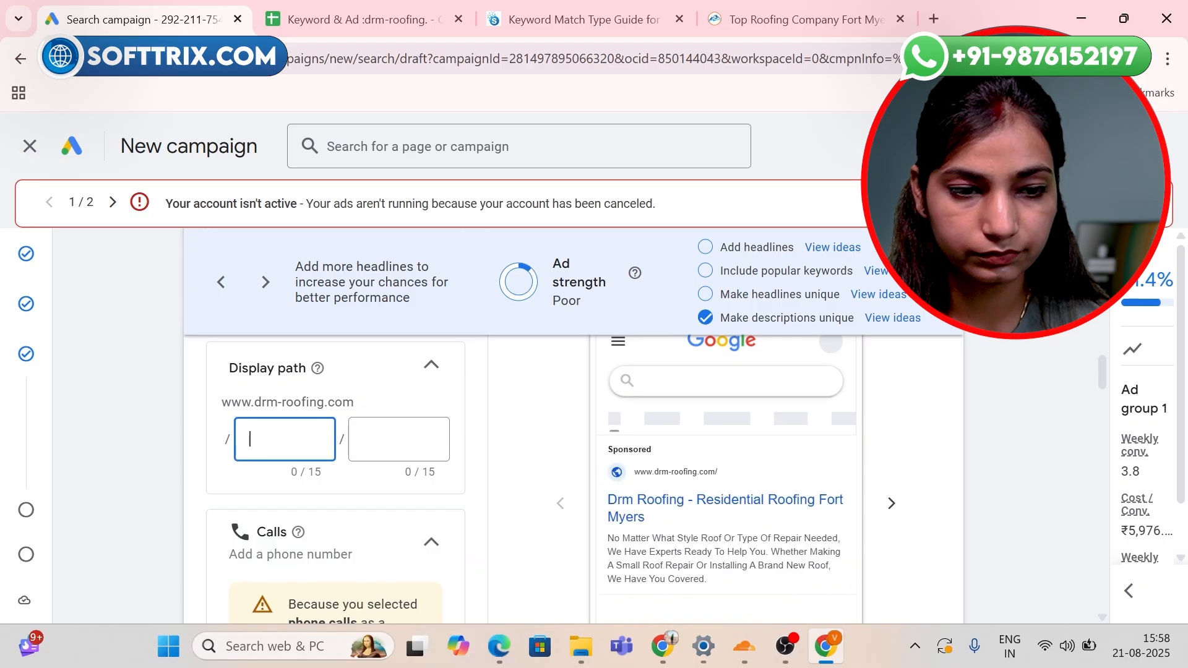
key("ctrl+v")
Copy Path2 "Roofing" from the Keyword & Ad spreadsheet into the second display path field in Google Ads.
left_click(369, 19)
left_click(715, 469)
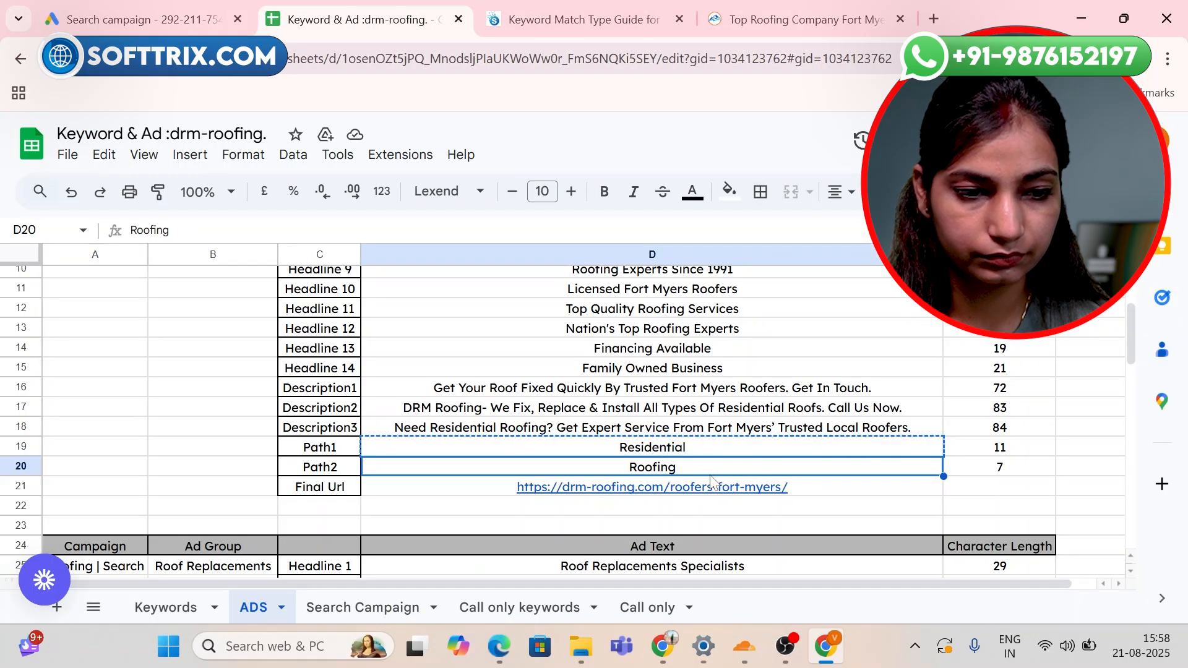
key("ctrl+c")
left_click(142, 20)
left_click(399, 439)
key("ctrl+v")
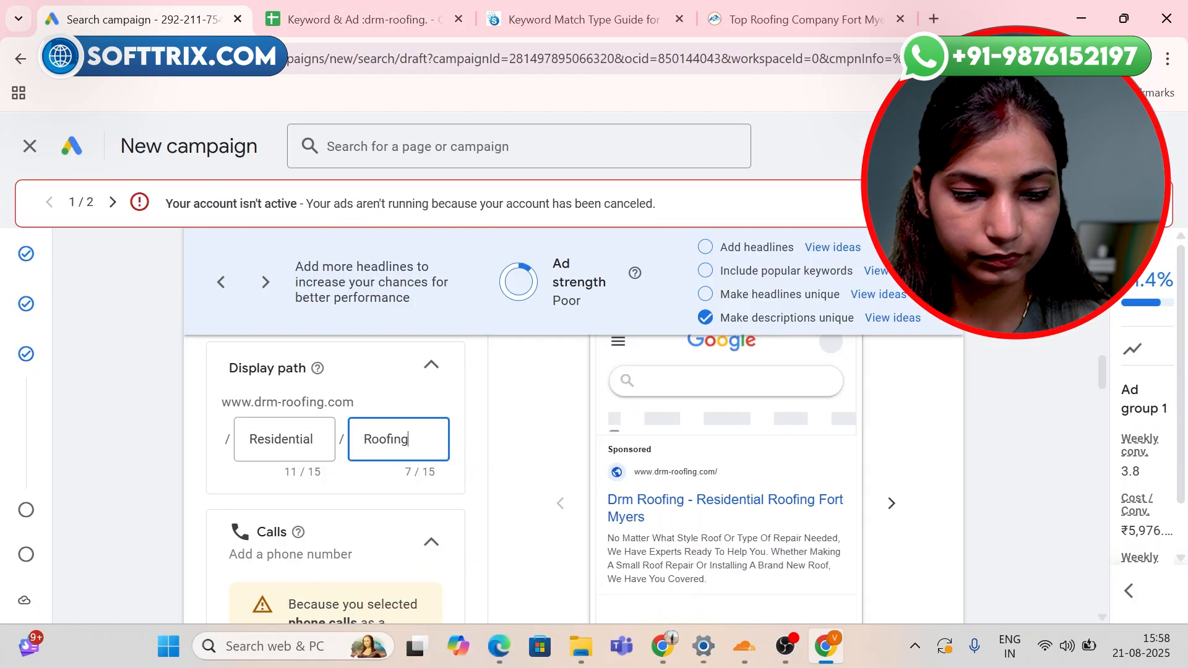
Replace the ad's first two headlines with "Residential Roofing Services" and "Trusted Residential Roofers", copied from the Keyword & Ad spreadsheet.
scroll(318, 544, "down", 8)
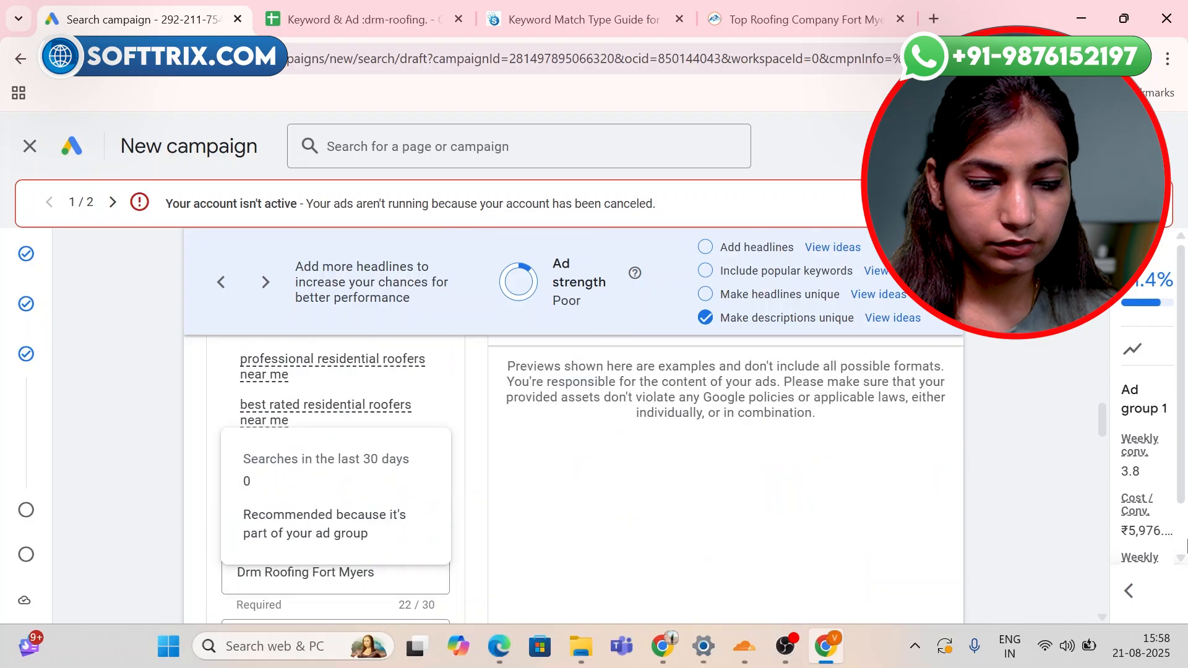
scroll(303, 495, "down", 1)
left_click(333, 16)
left_click(142, 20)
key("ctrl+v")
triple_click(303, 480)
left_click(347, 20)
left_click(143, 19)
key("ctrl+v")
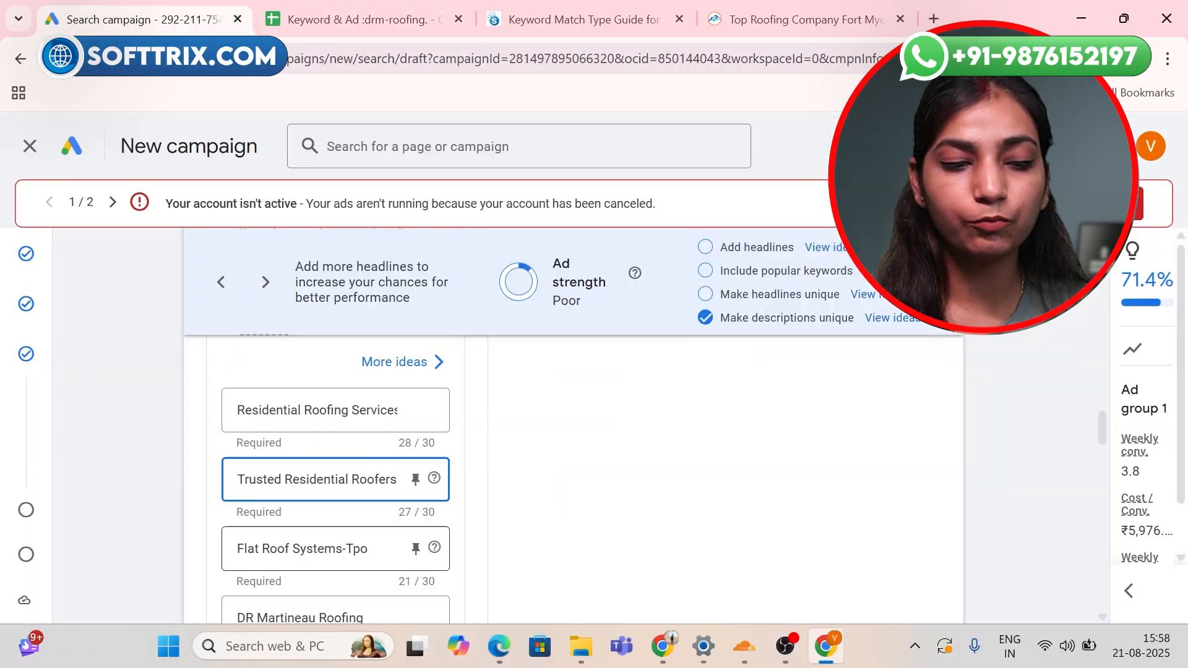
Fill headlines 3 to 5 with the spreadsheet's "Local Residential Roofers", "Top Residential Roofing Expert" and "Request A Free Roof Evaluation".
triple_click(304, 549)
left_click(347, 19)
left_click(108, 17)
left_click(346, 19)
left_click(124, 19)
triple_click(309, 502)
left_click(346, 20)
left_click(123, 20)
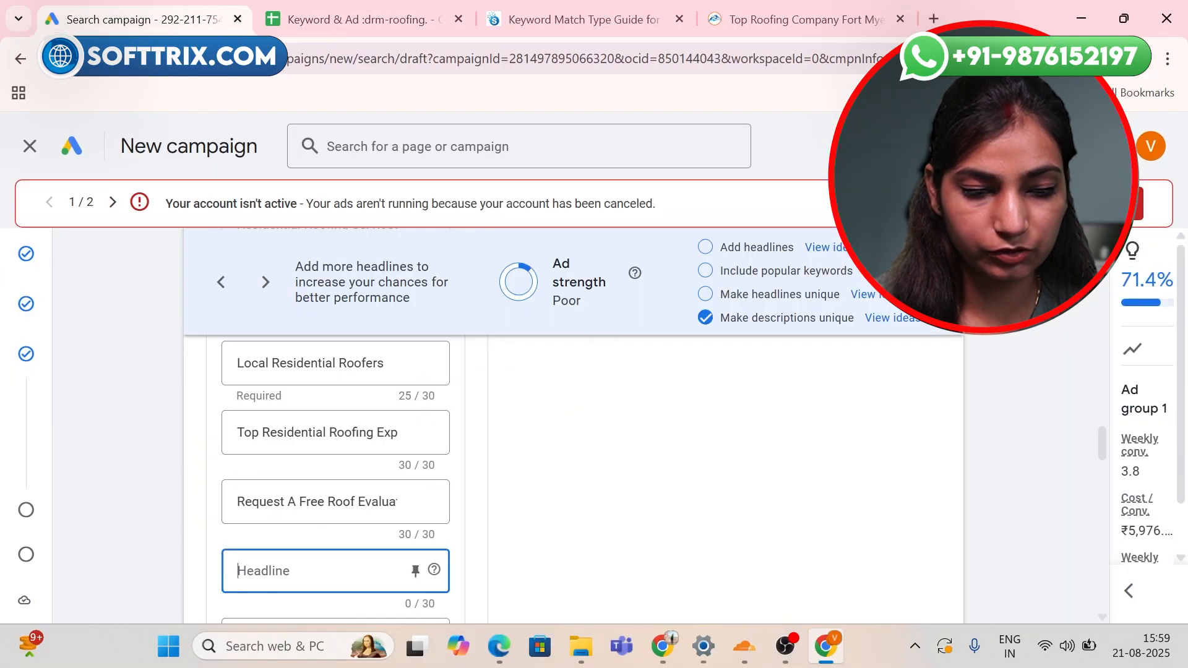
Fill headlines 6 to 8 with the spreadsheet's "Over 30 Years of Experience", "Call Now For Expert Roofing" and "Book Your Free Roof Estimate".
left_click(347, 20)
left_click(123, 19)
key("ctrl+v")
left_click(346, 19)
left_click(618, 435)
left_click(124, 20)
key("ctrl+v")
Fill headlines 9 to 11 with the spreadsheet's "Roofing Experts Since 1991", "Licensed Fort Myers Roofers" and "Top Quality Roofing Services".
left_click(347, 19)
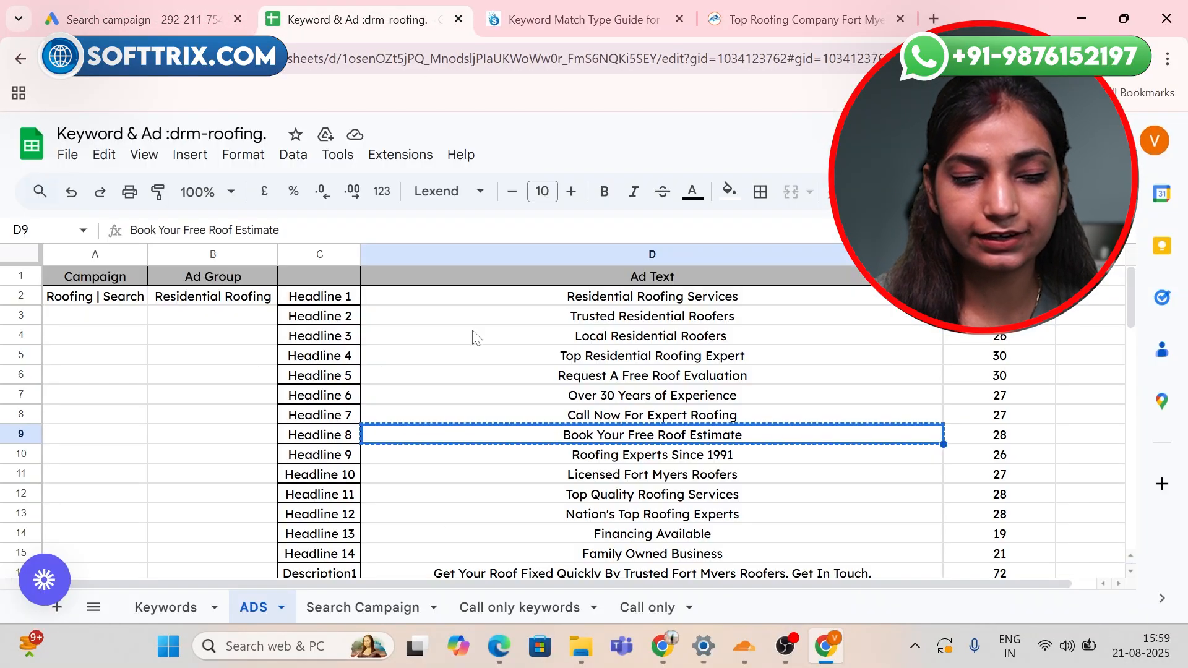
left_click(594, 454)
left_click(123, 19)
left_click(343, 409)
left_click(346, 19)
left_click(594, 474)
left_click(115, 17)
left_click(346, 19)
left_click(591, 495)
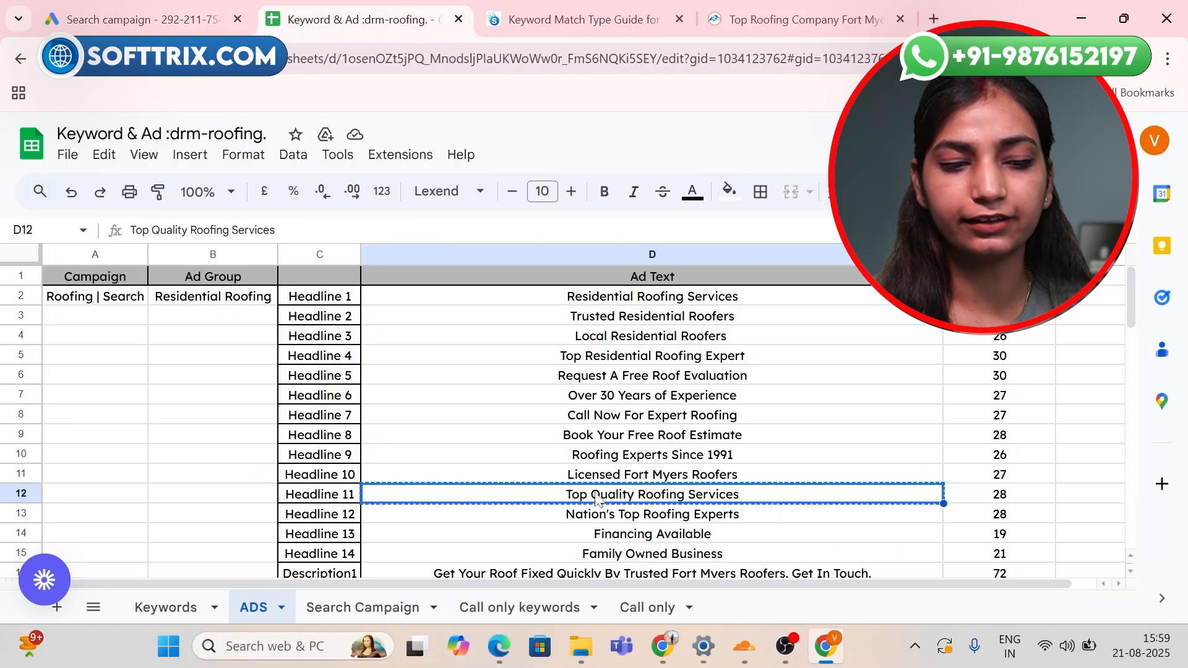
left_click(123, 20)
left_click(287, 488)
Fill headlines 12 to 14 with the spreadsheet's "Nation's Top Roofing Experts", "Financing Available" and "Family Owned Business".
left_click(347, 19)
left_click(124, 19)
key("ctrl+v")
left_click(250, 558)
left_click(346, 19)
left_click(207, 17)
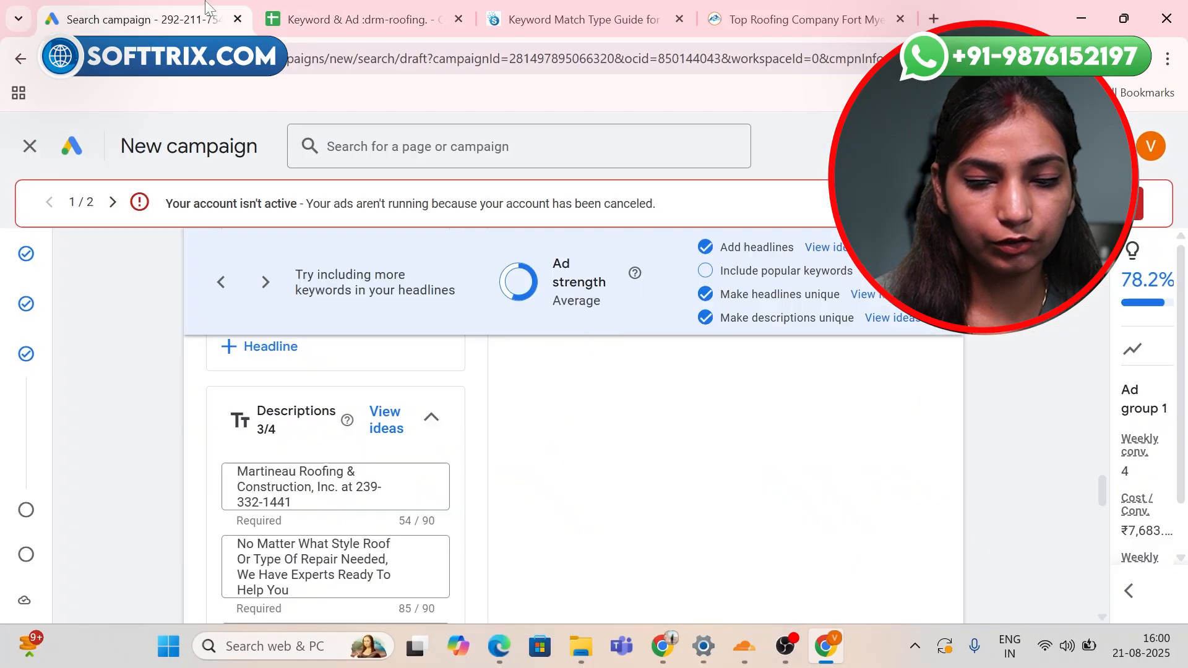
left_click(347, 19)
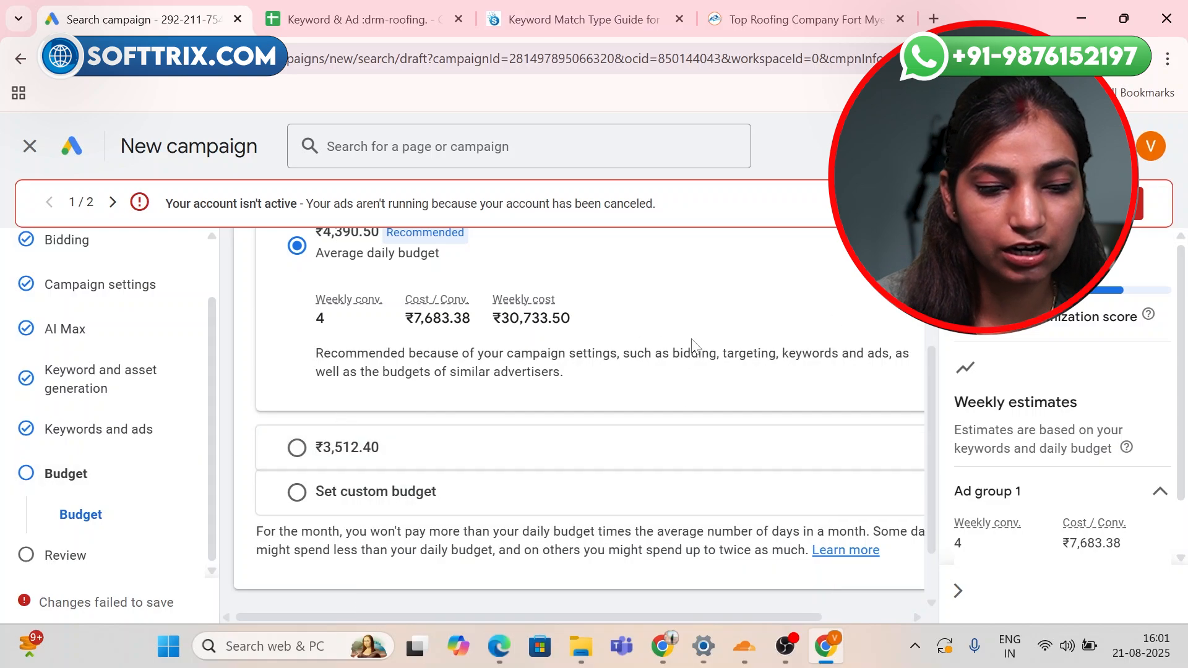
Choose a custom budget for the campaign and set its average daily amount to ₹10.
scroll(470, 403, "down", 1)
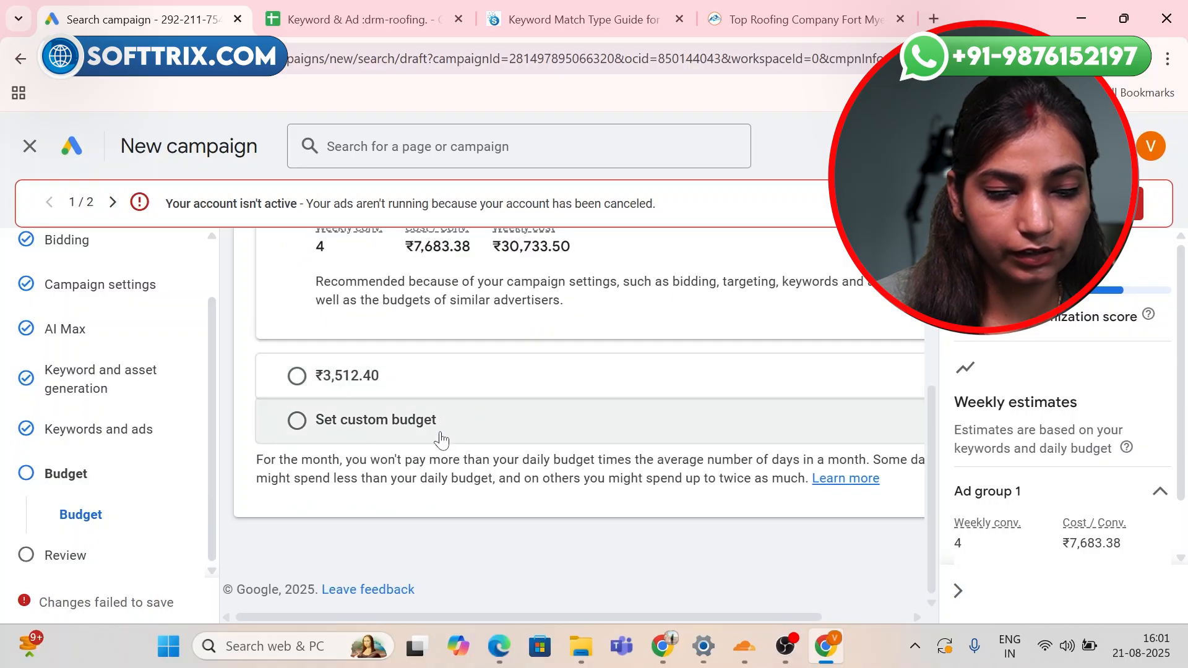
scroll(438, 436, "up", 3)
scroll(439, 437, "down", 3)
left_click(403, 491)
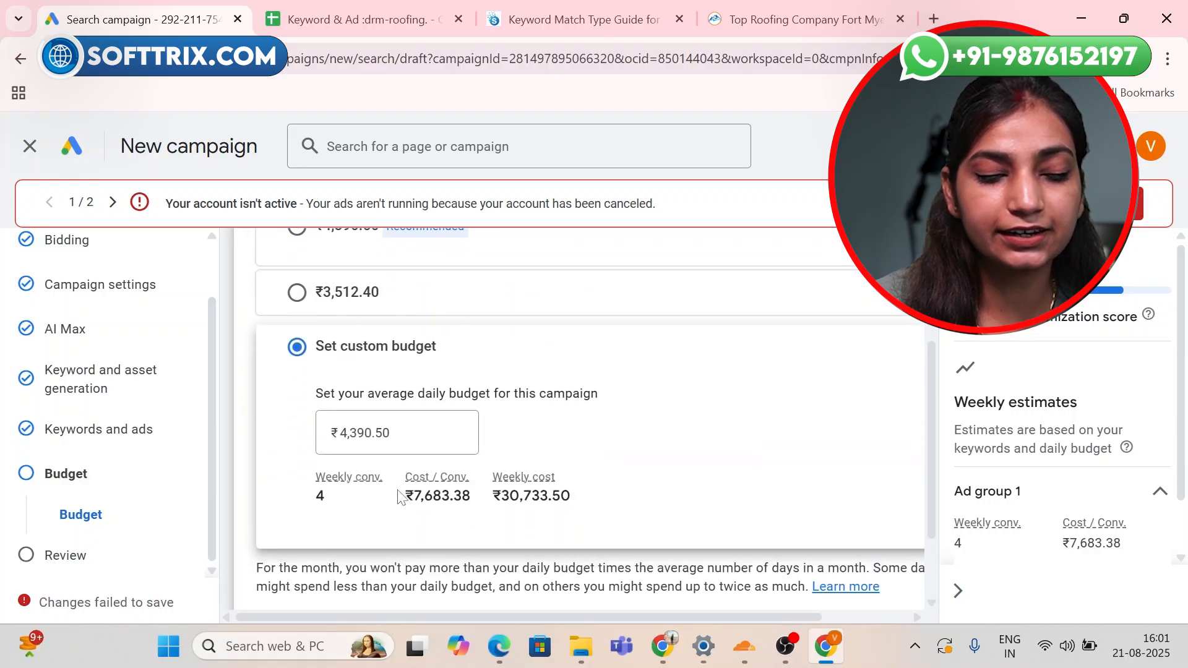
scroll(399, 495, "up", 3)
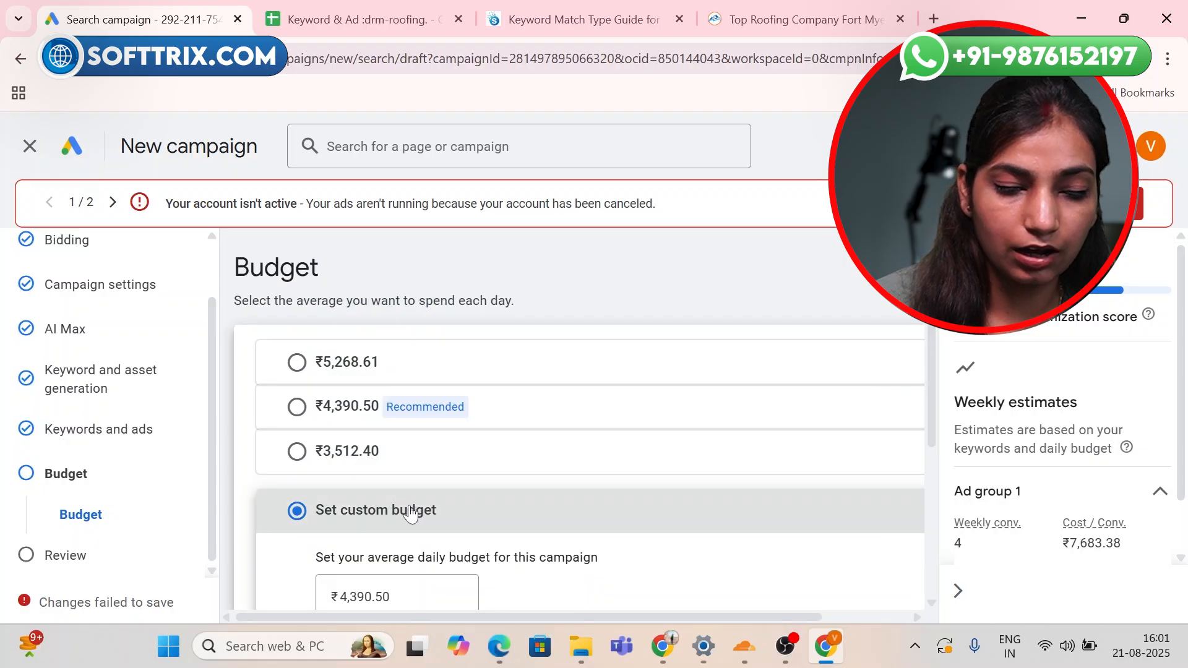
scroll(441, 450, "down", 3)
left_click(390, 411)
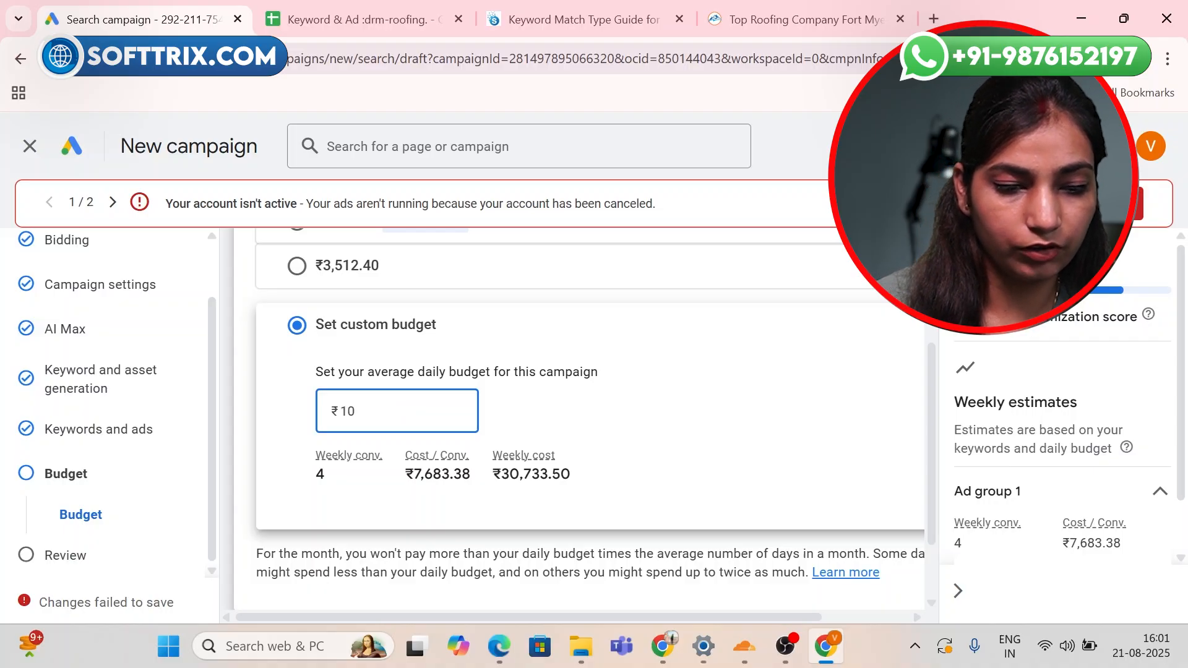
scroll(515, 447, "down", 1)
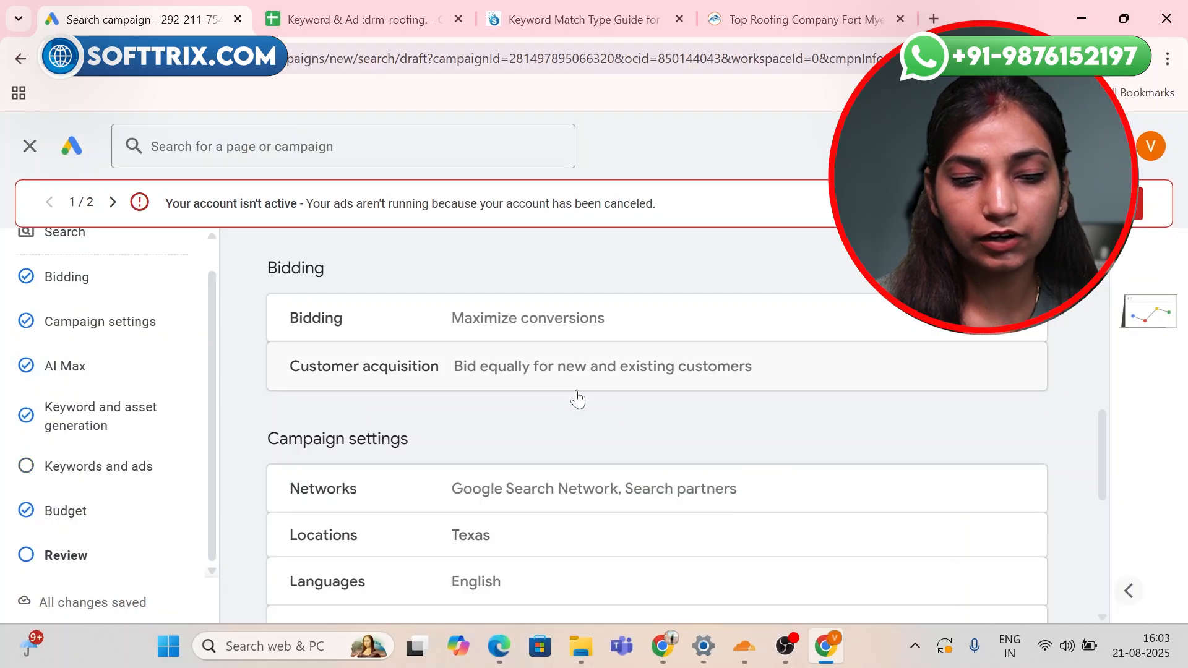
Review the campaign summary's bidding, campaign settings, AI Max and budget sections down to the publish option.
scroll(577, 396, "up", 5)
scroll(576, 396, "down", 5)
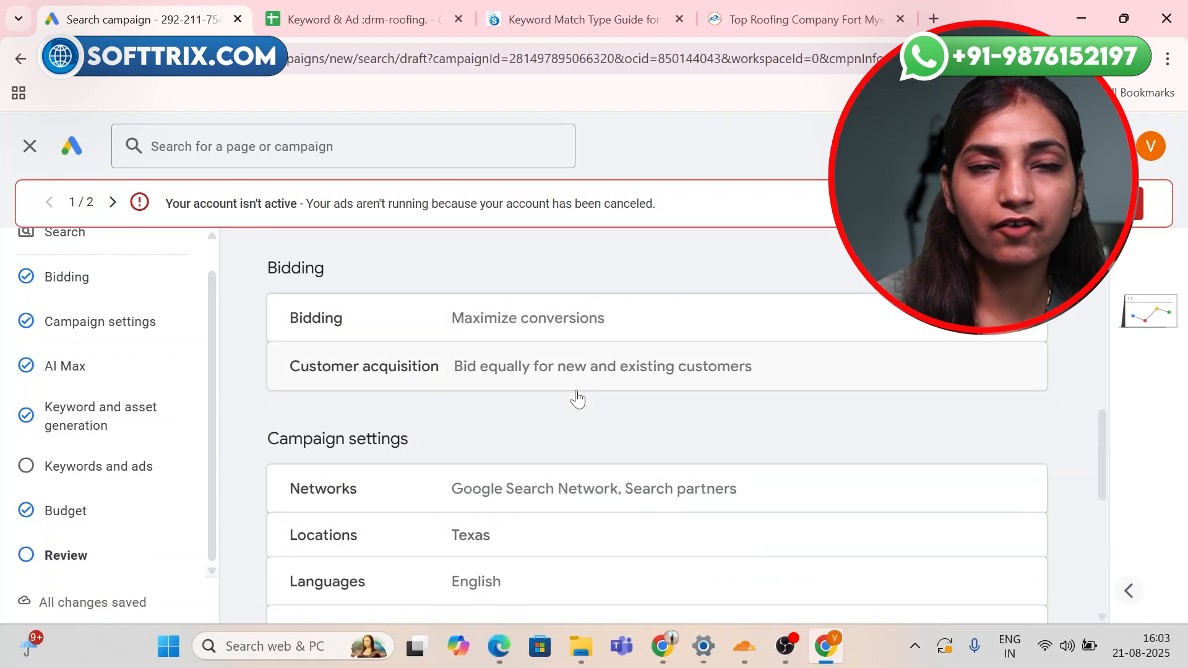
scroll(576, 399, "down", 1)
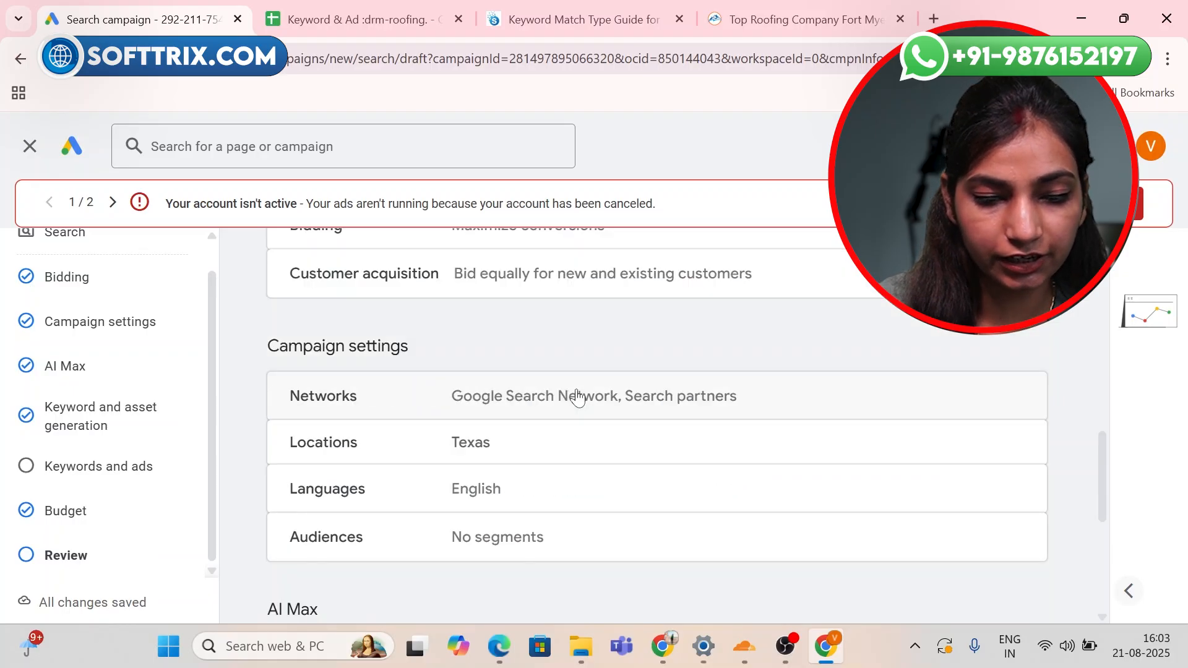
scroll(577, 397, "down", 5)
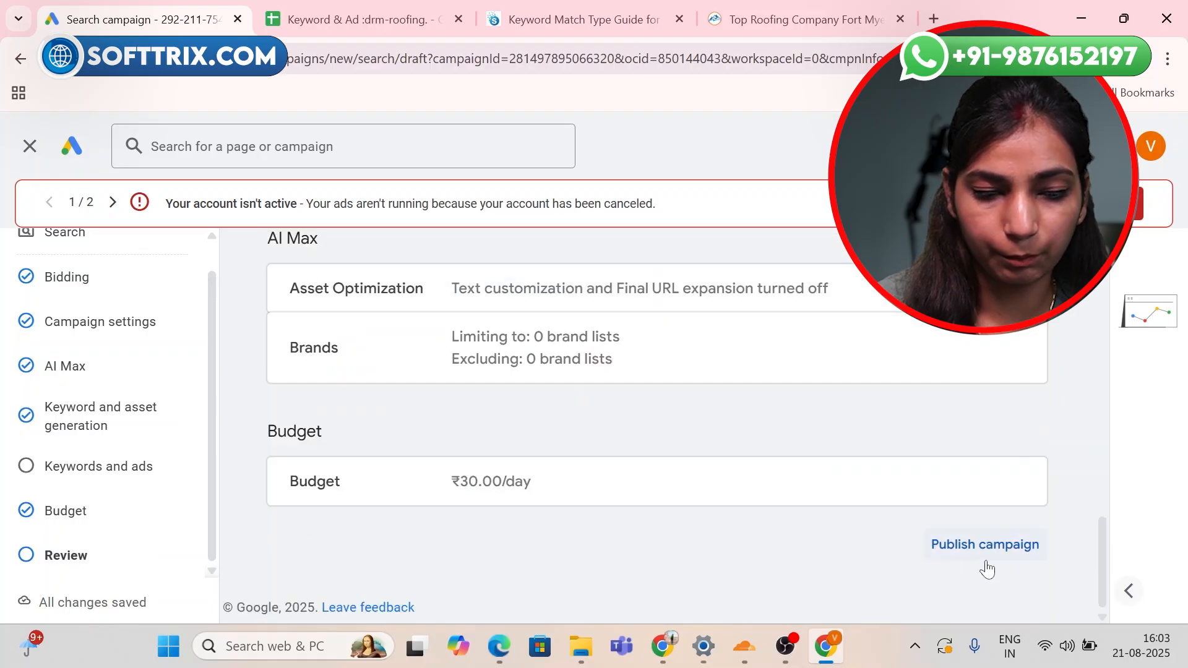